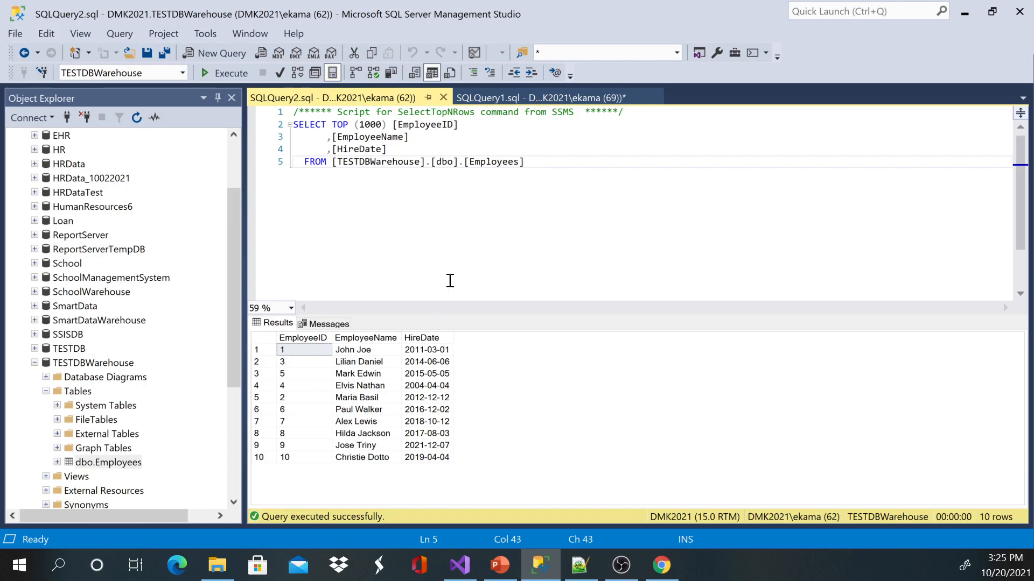
- Switch to Visual Studio and duplicate the MultipleSourcesDataExtraction.dtsx package within the ETLDemo project's SSIS Packages
left_click(461, 565)
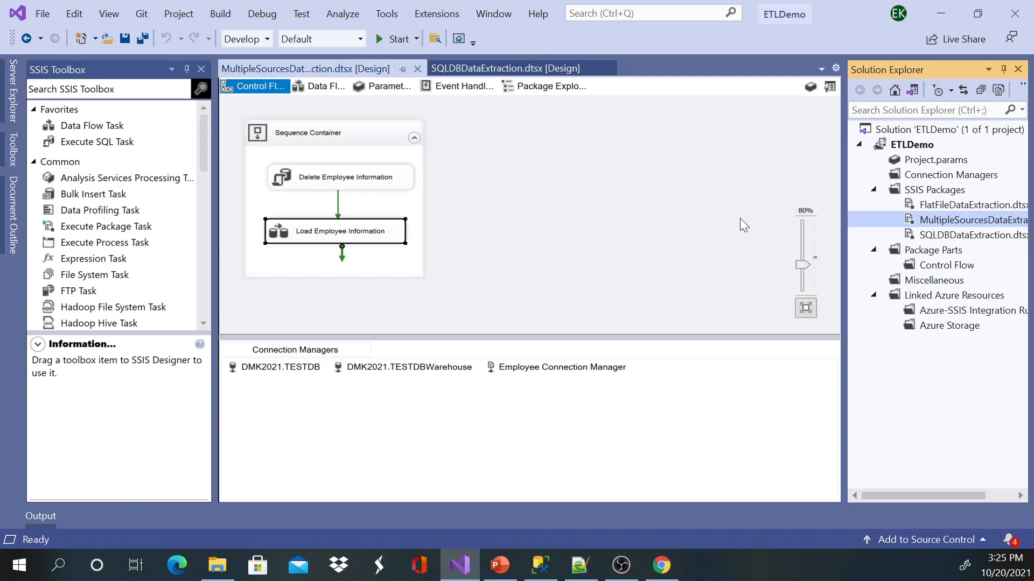
right_click(925, 219)
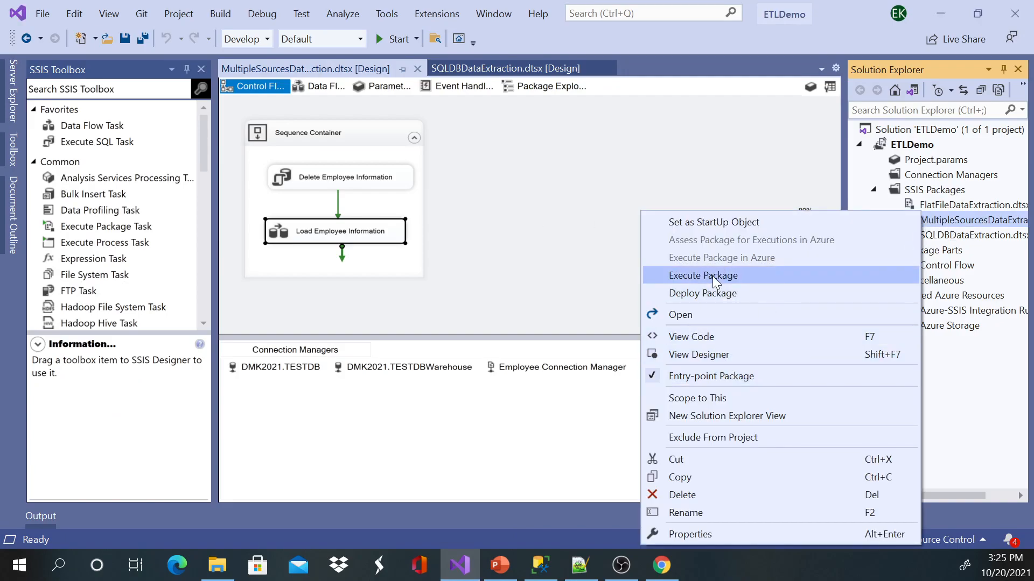
left_click(709, 482)
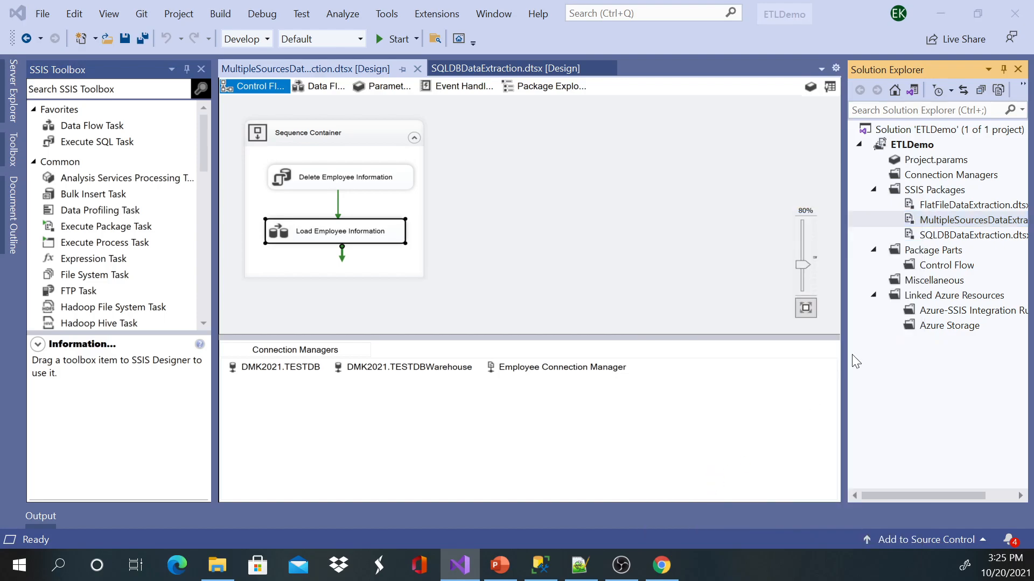
right_click(925, 189)
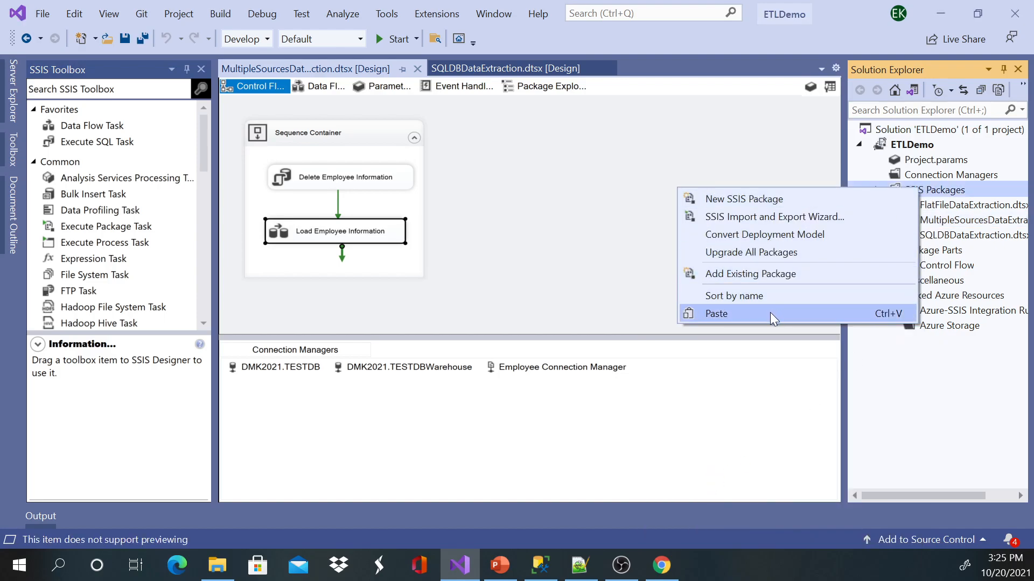
left_click(770, 314)
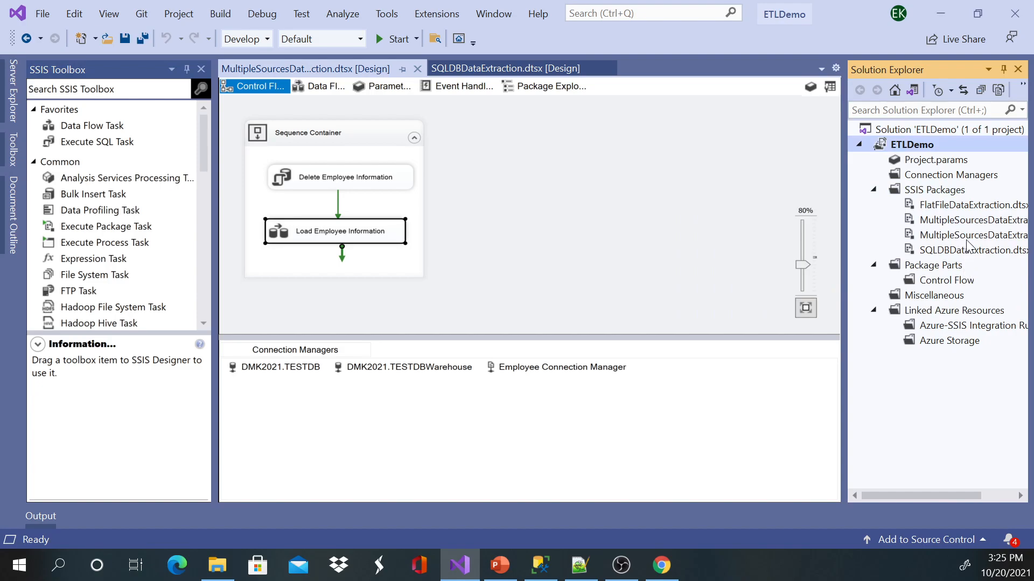
- Rename the copied MultipleSourcesDataExtraction 1 package as EmployeeETL and save it in the designer
left_click_drag(914, 494, 942, 496)
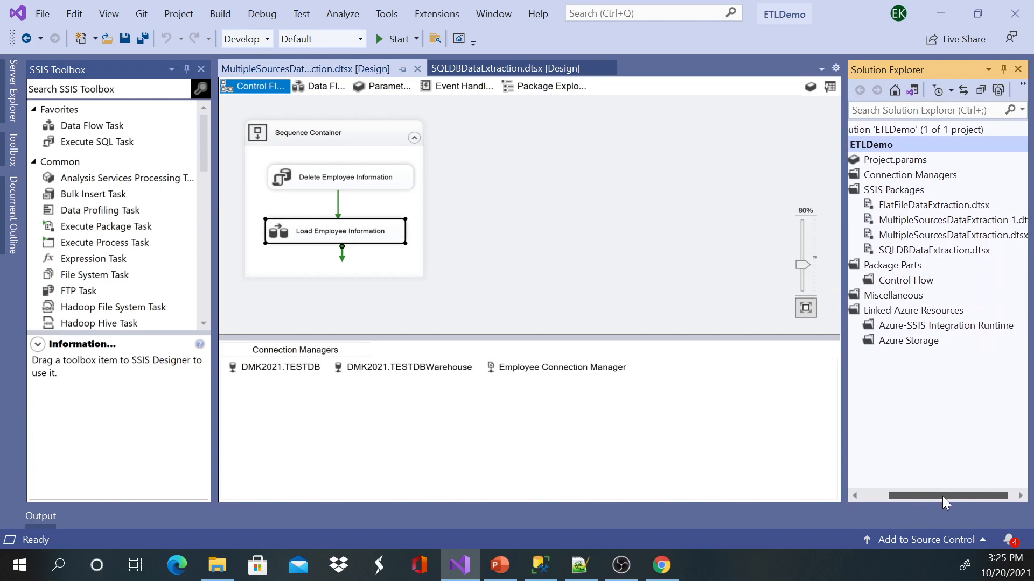
right_click(914, 220)
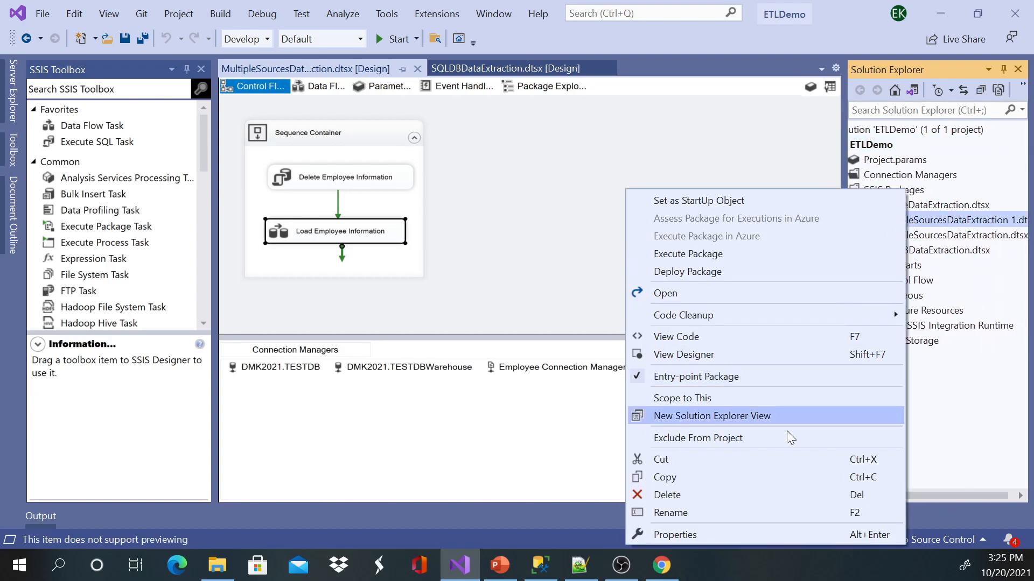
left_click(761, 510)
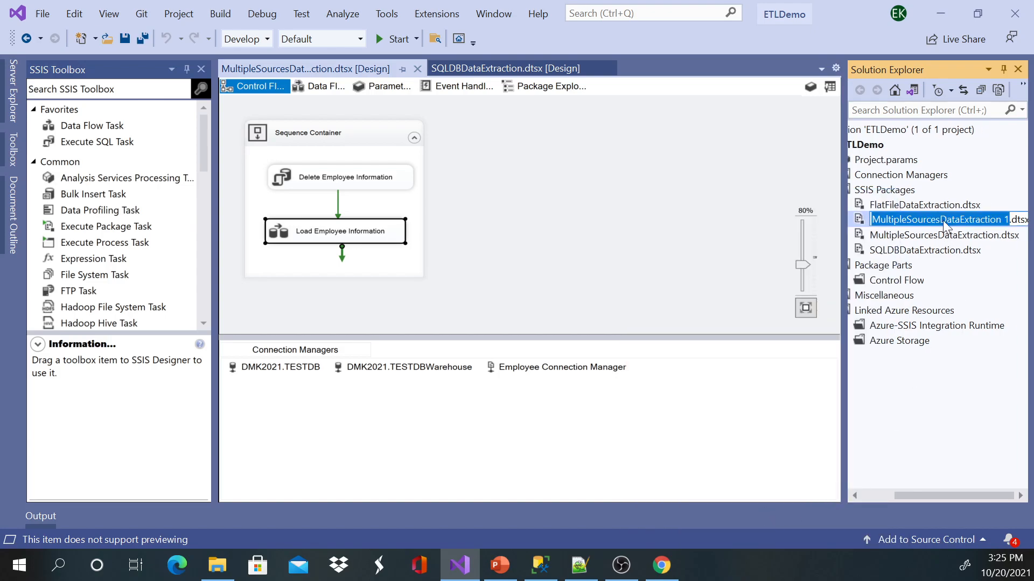
left_click(960, 221)
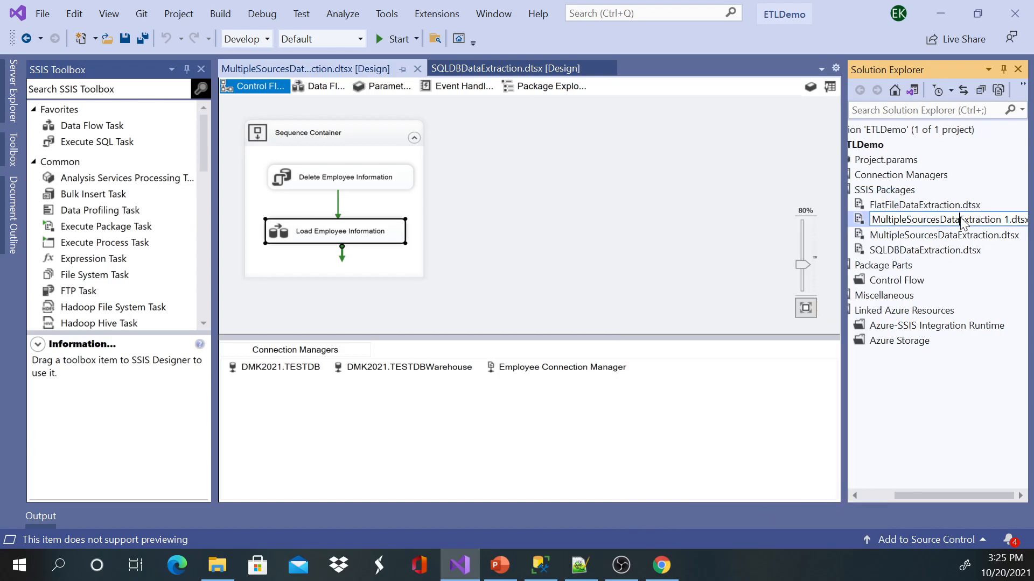
left_click_drag(962, 223, 837, 229)
type("Empl")
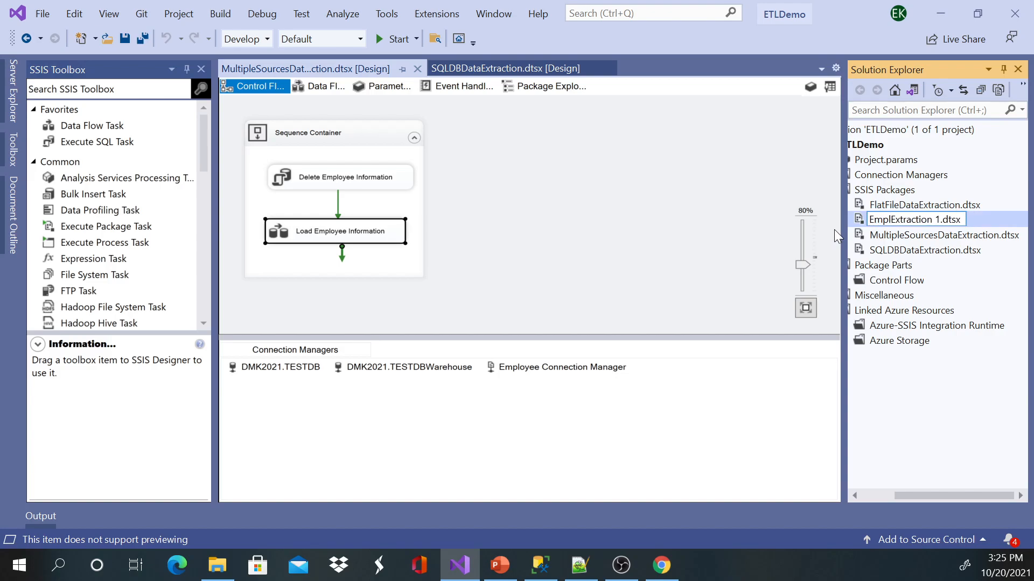
type("oyee")
key("Delete")
type("ETL")
key("Delete")
key("Delete")
key("Delete")
key("Delete")
key("Delete")
key("Delete")
key("Delete")
key("Delete")
key("Delete")
key("Delete")
key("Delete")
key("Return")
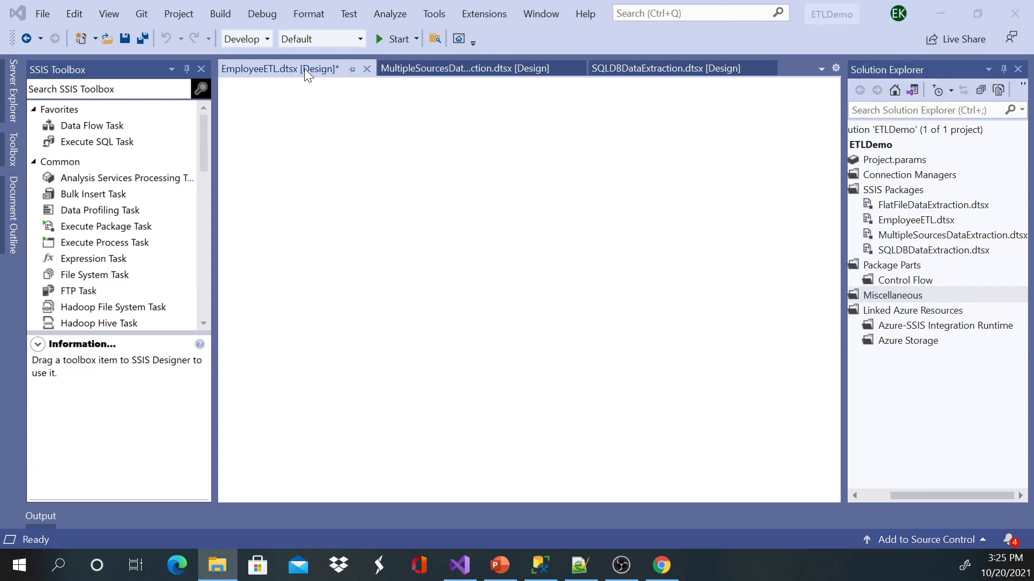
left_click(126, 43)
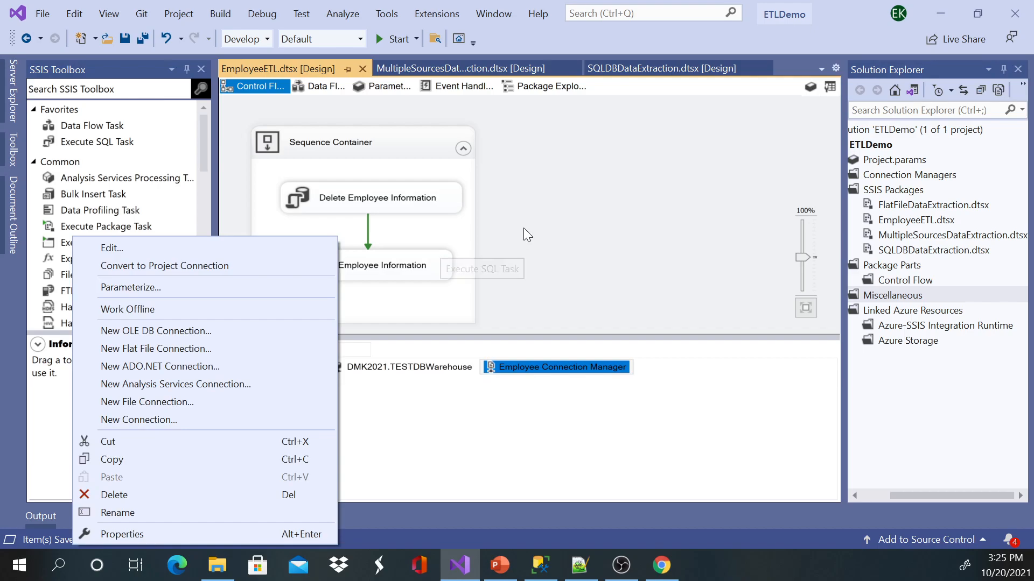
- Open the Load Employee Information data flow of EmployeeETL and enlarge the design area to show the whole flow
left_click(530, 211)
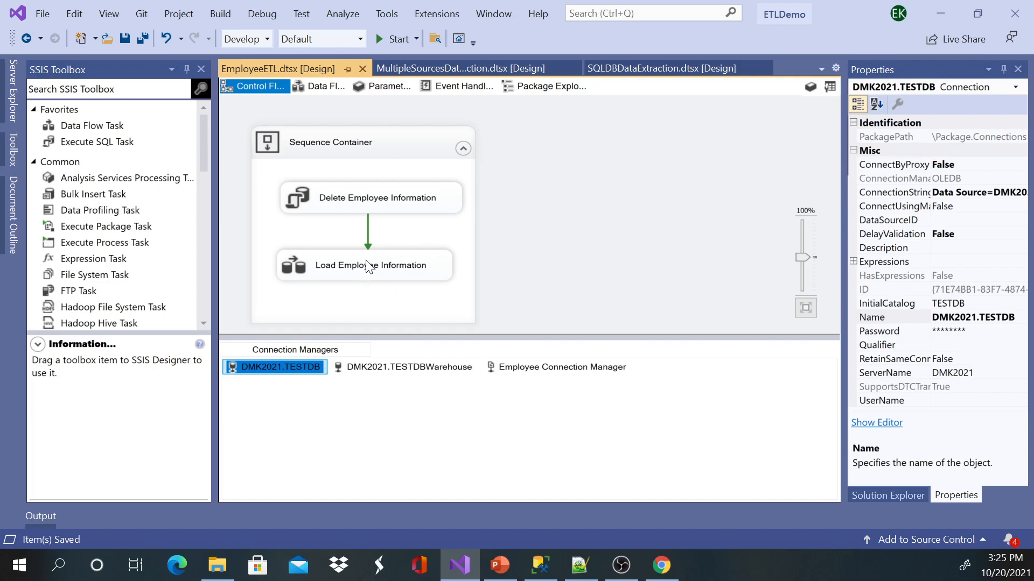
scroll(465, 244, "down", 4)
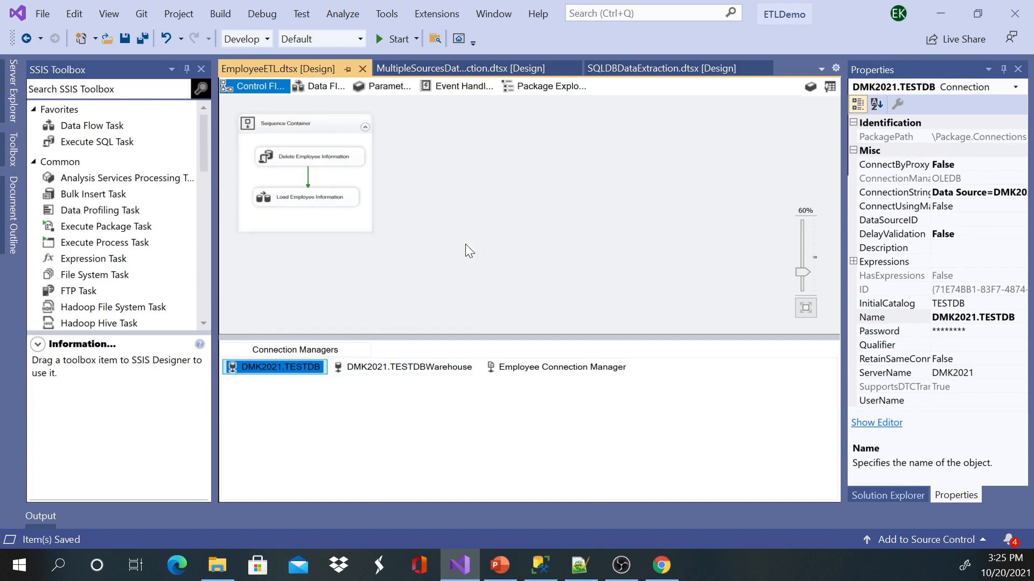
double_click(323, 197)
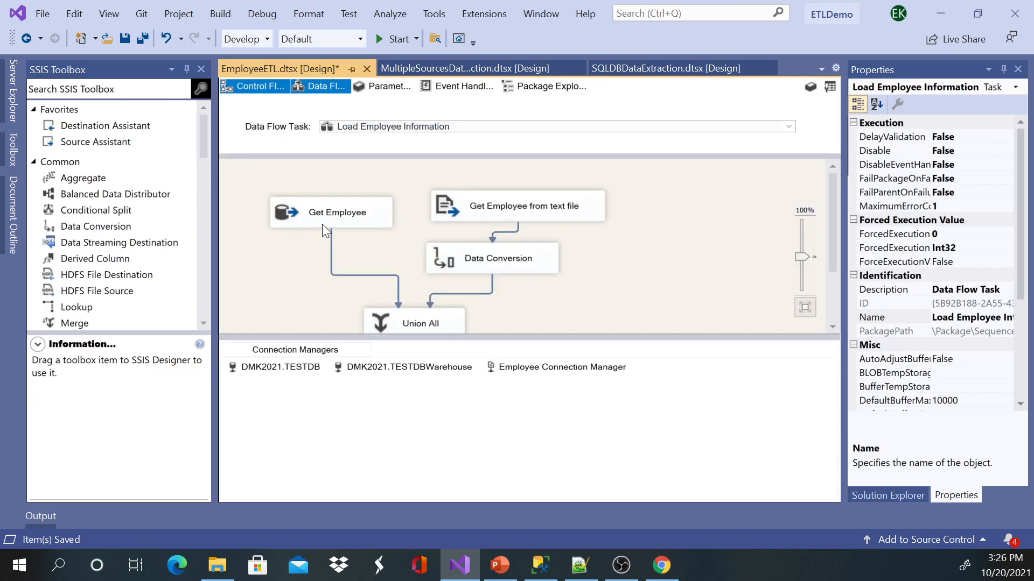
scroll(444, 262, "down", 2)
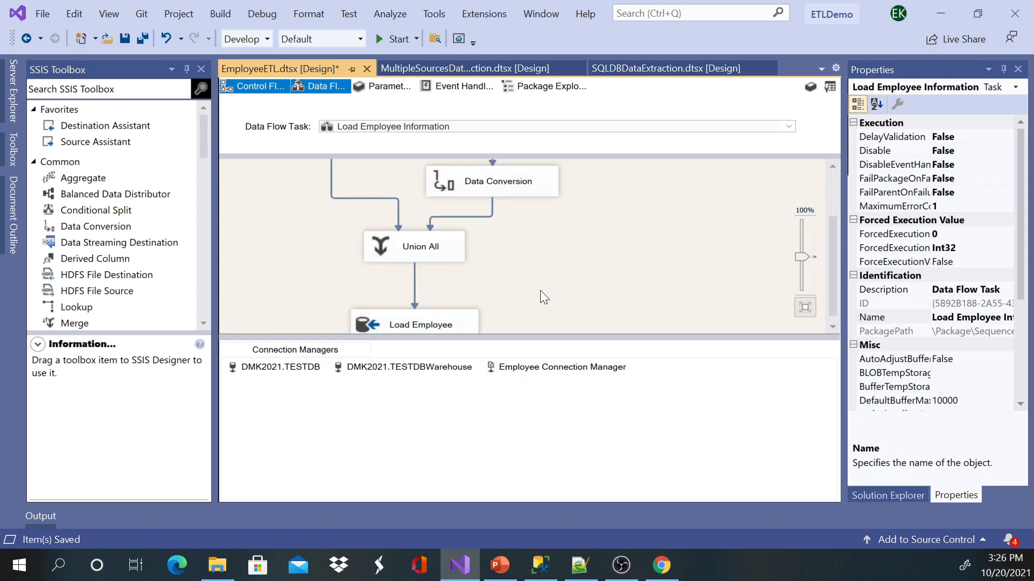
scroll(488, 273, "down", 1)
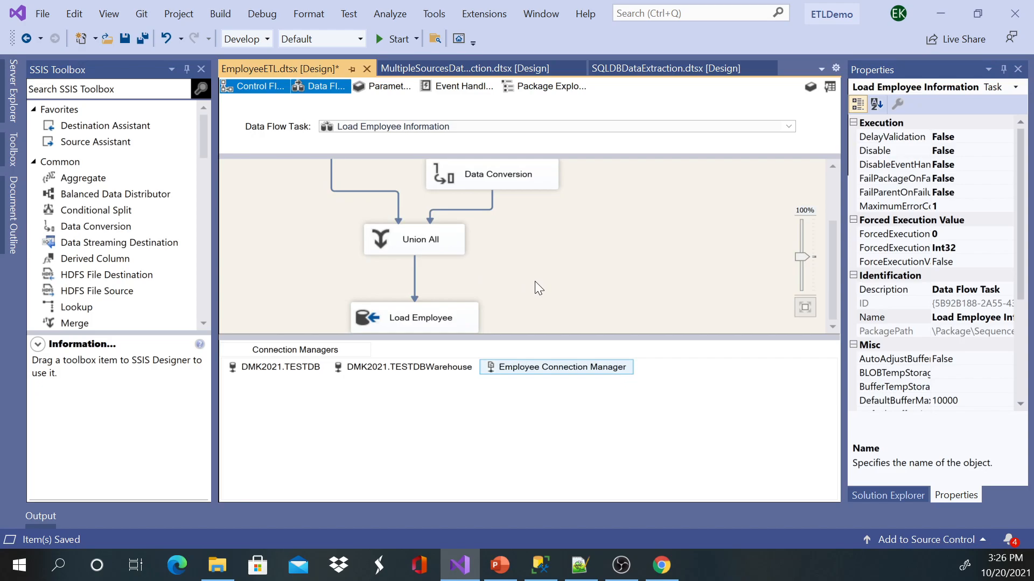
left_click_drag(506, 335, 491, 424)
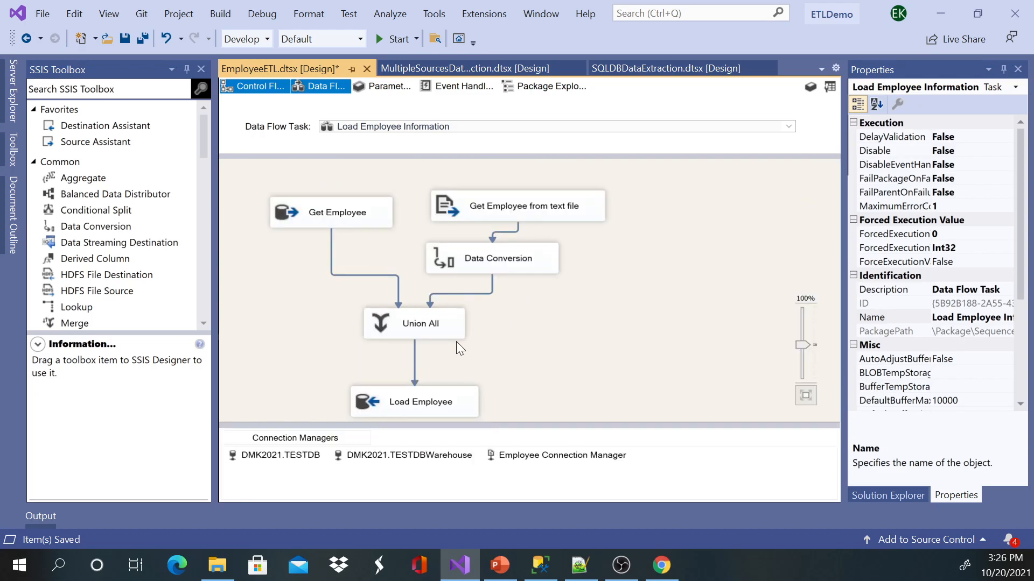
- Switch to SQL Server Management Studio and open the TESTDBWarehouse dbo.Employees table in design mode
left_click(541, 565)
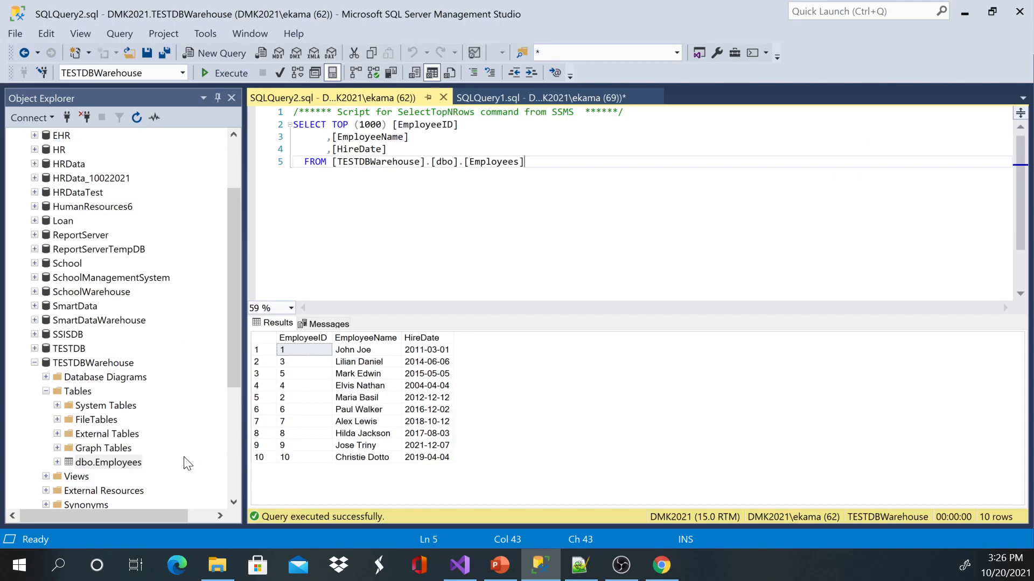
left_click(94, 362)
scroll(141, 444, "down", 1)
scroll(142, 444, "down", 3)
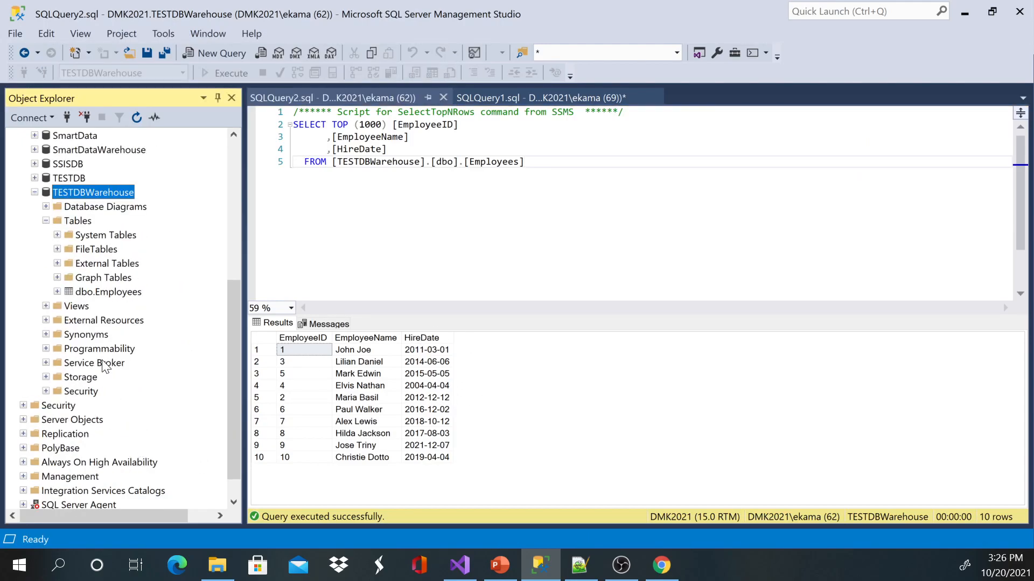
right_click(105, 294)
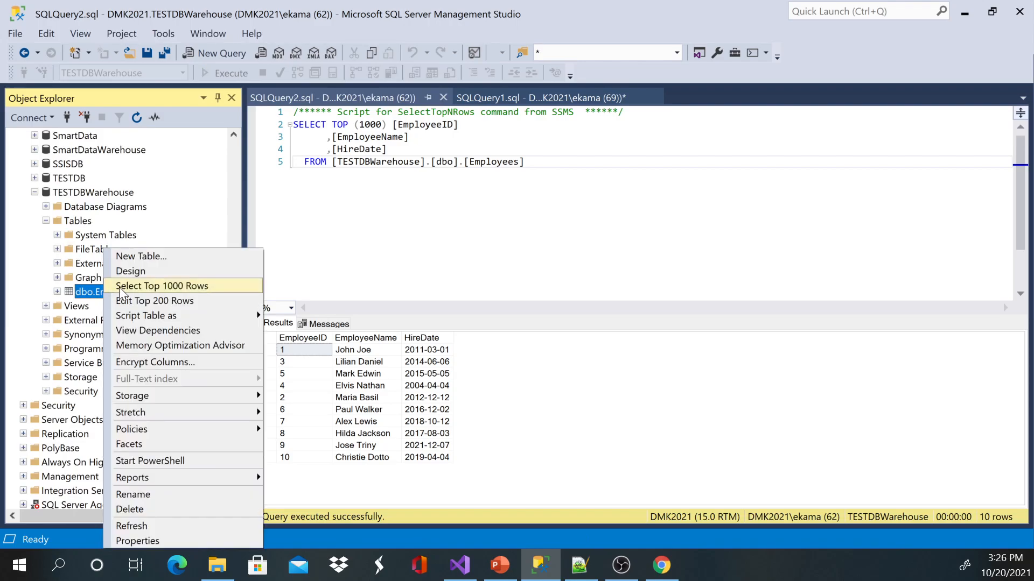
left_click(123, 271)
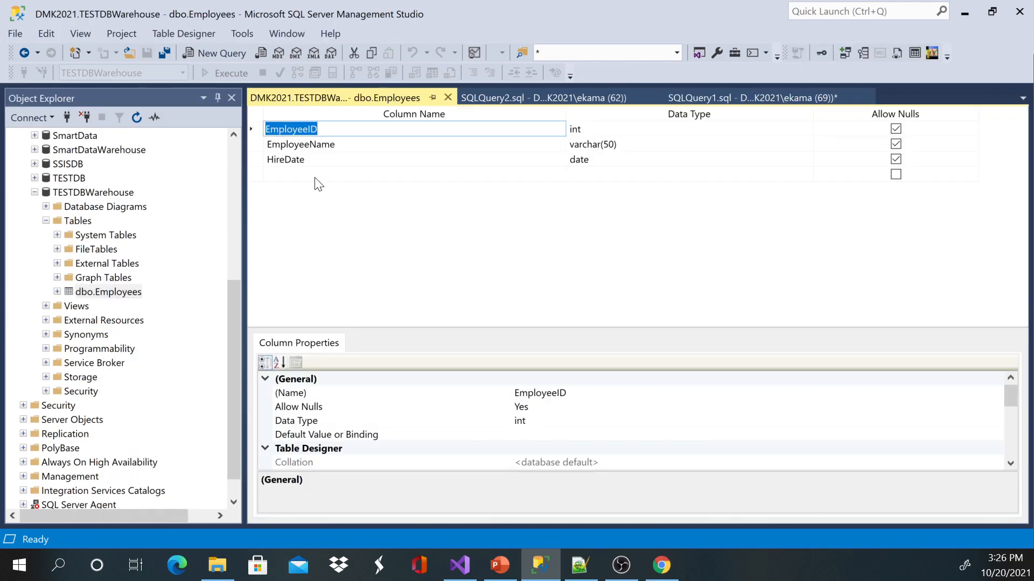
- Add a new column named UpdatedDate below HireDate in the Employees table
left_click(316, 175)
type("U")
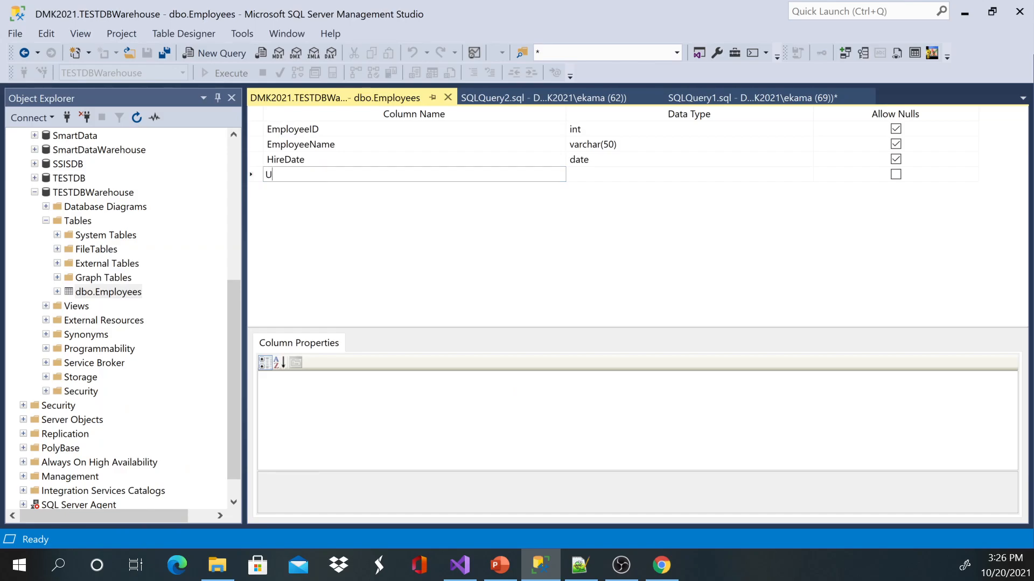
type("pdatedDate")
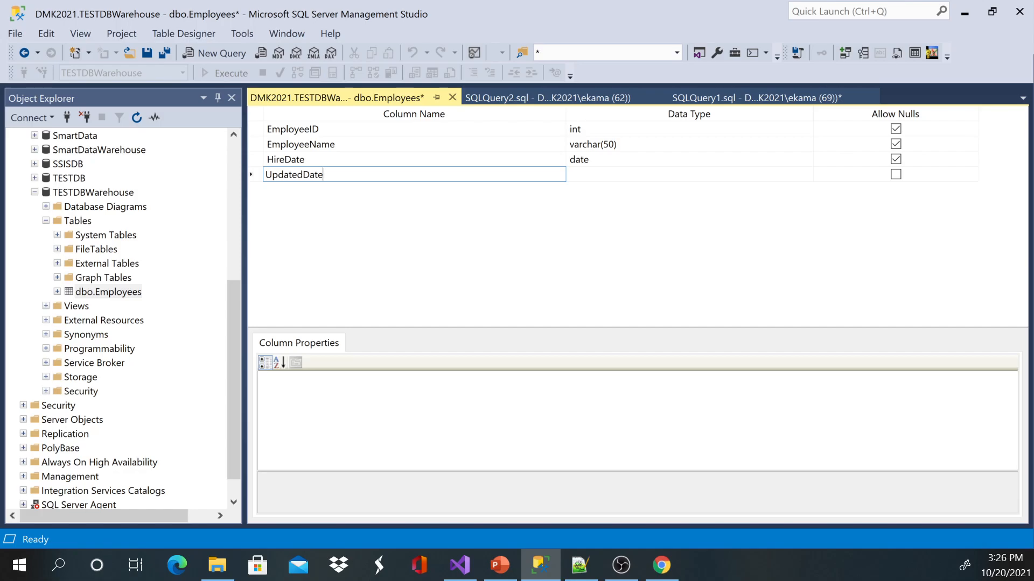
key("Tab")
type("getda")
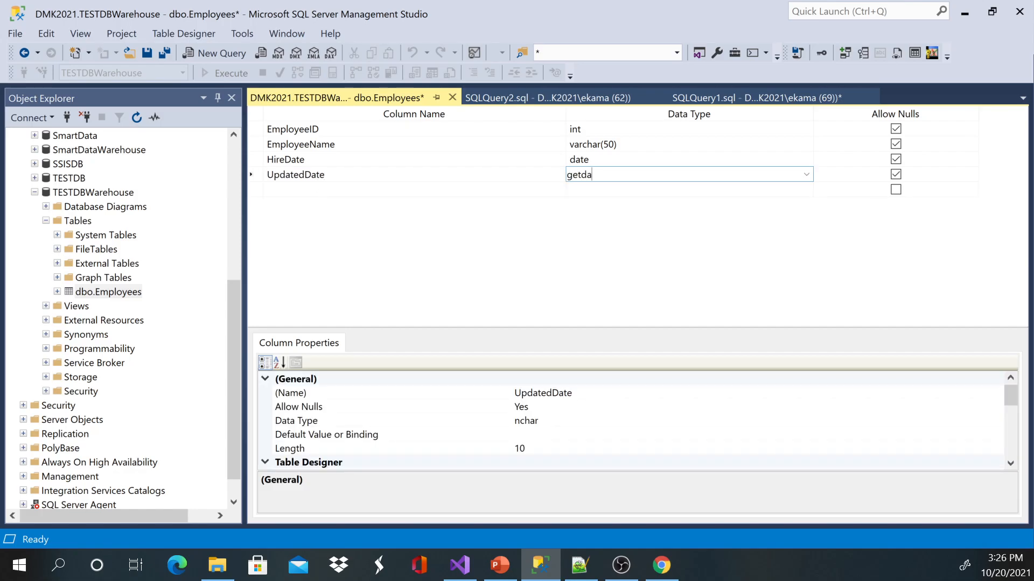
type("te")
type("()")
key("BackSpace")
key("BackSpace")
key("BackSpace")
key("BackSpace")
key("BackSpace")
key("BackSpace")
key("BackSpace")
key("BackSpace")
key("BackSpace")
- Give UpdatedDate the datetime data type and the default value Getdate(), saving and closing the table design
type("datetime")
key("Tab")
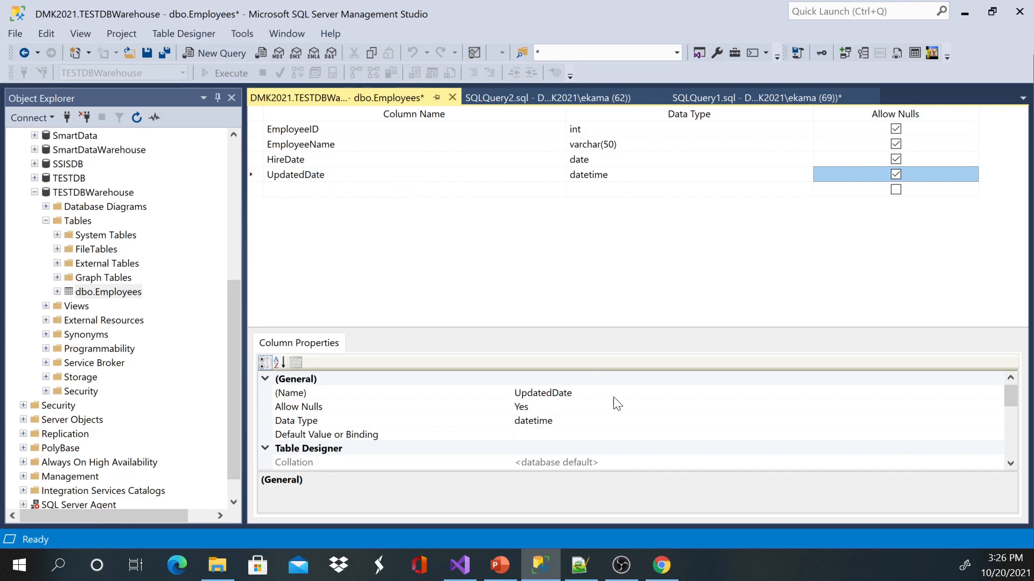
left_click(543, 435)
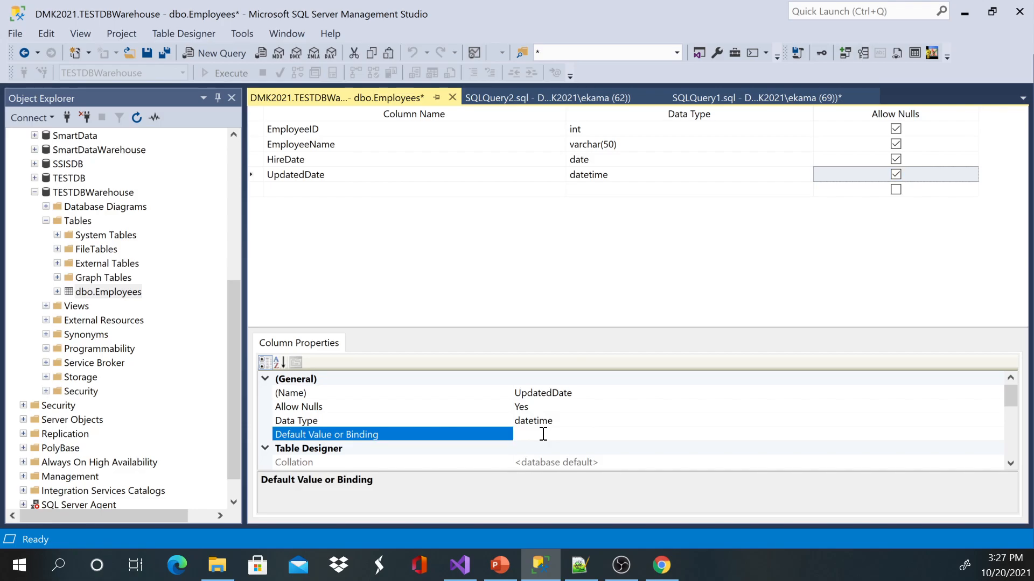
type("Getdate()")
left_click(152, 58)
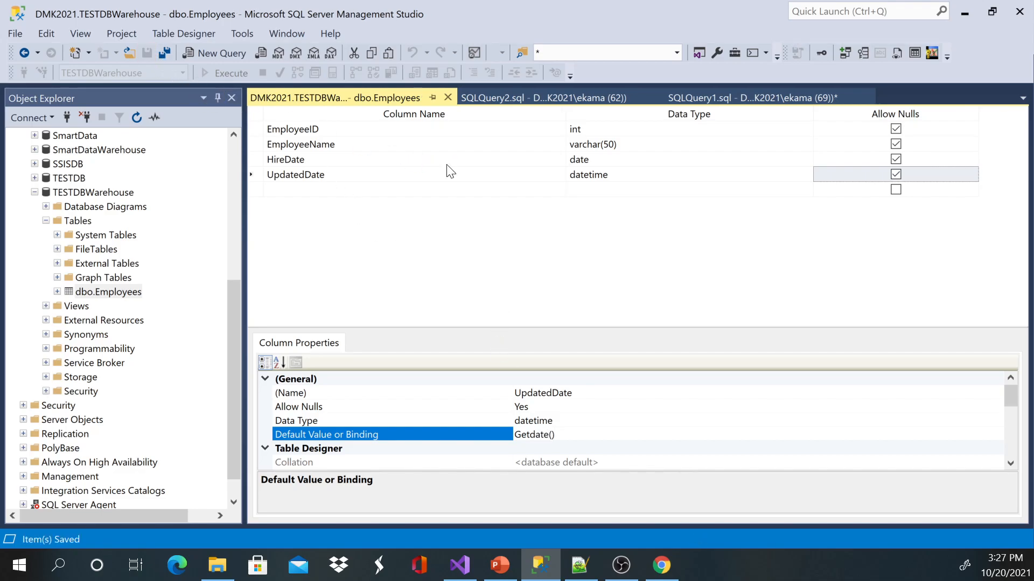
left_click(448, 97)
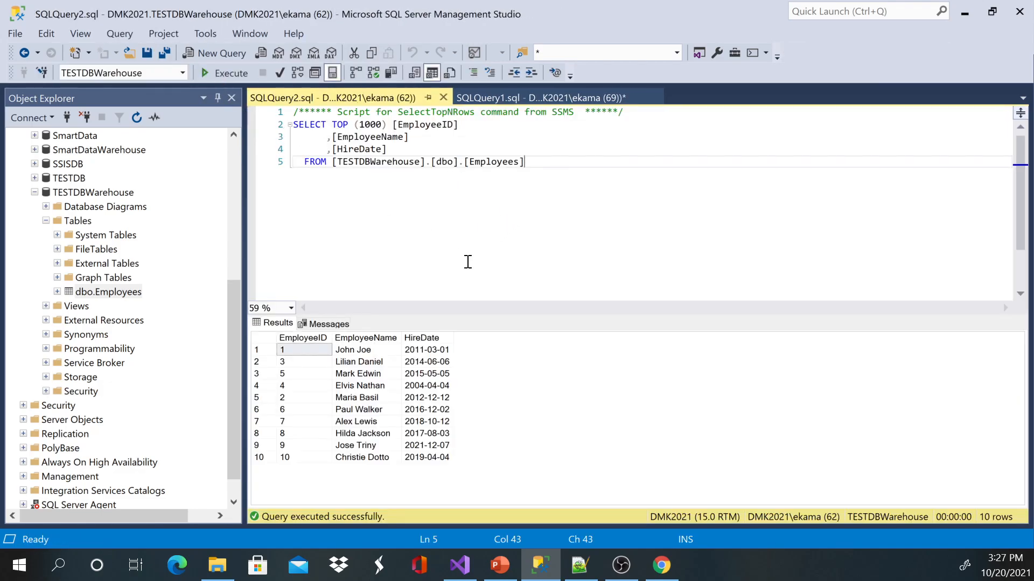
- Change the Employees query to select all columns with *, run it and highlight the UpdatedDate values
left_click_drag(387, 149, 332, 125)
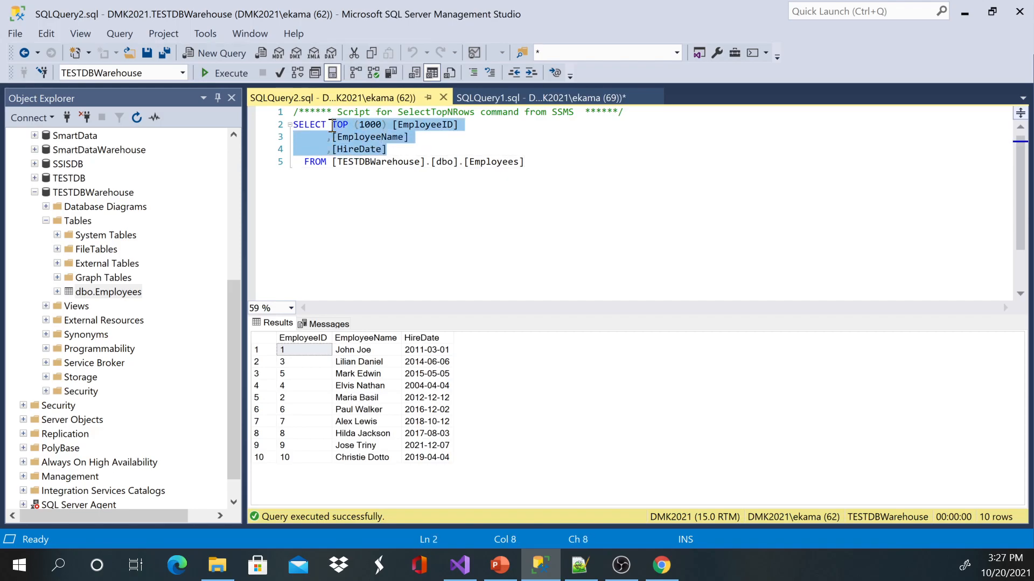
type("*")
key("F5")
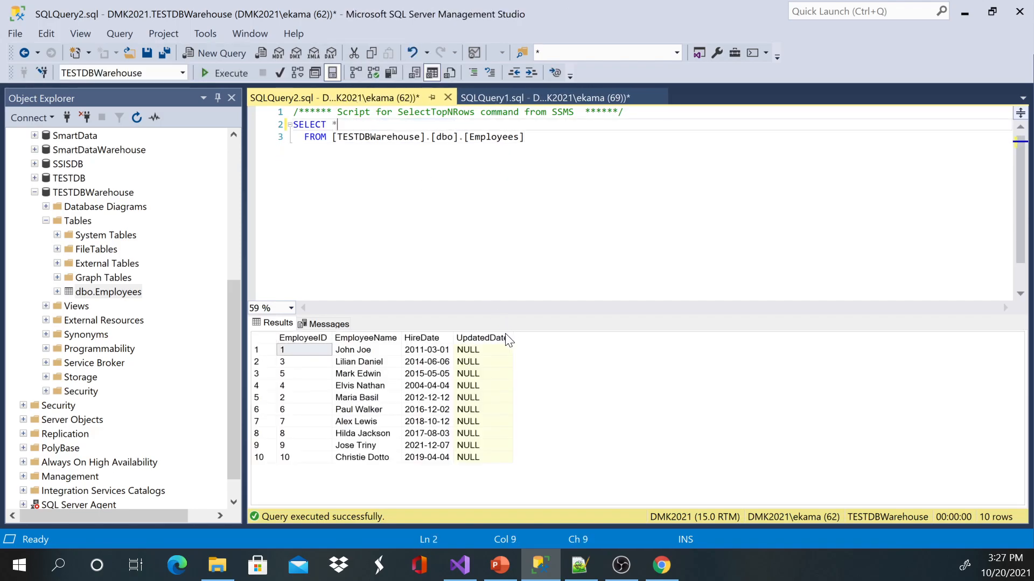
left_click_drag(489, 350, 481, 482)
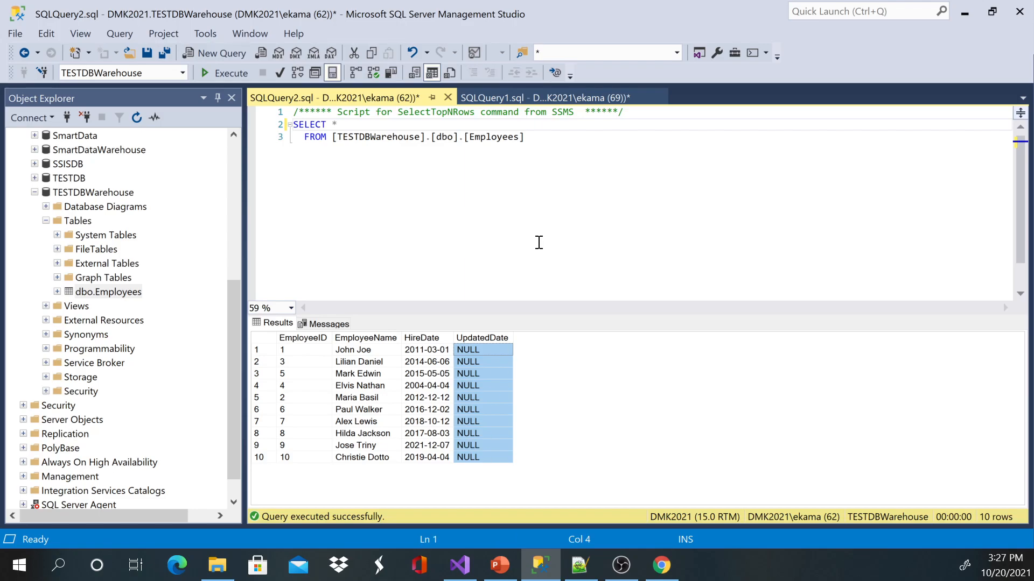
- Return to Visual Studio and show EmployeeETL's control flow together with the solution's package list
left_click(968, 13)
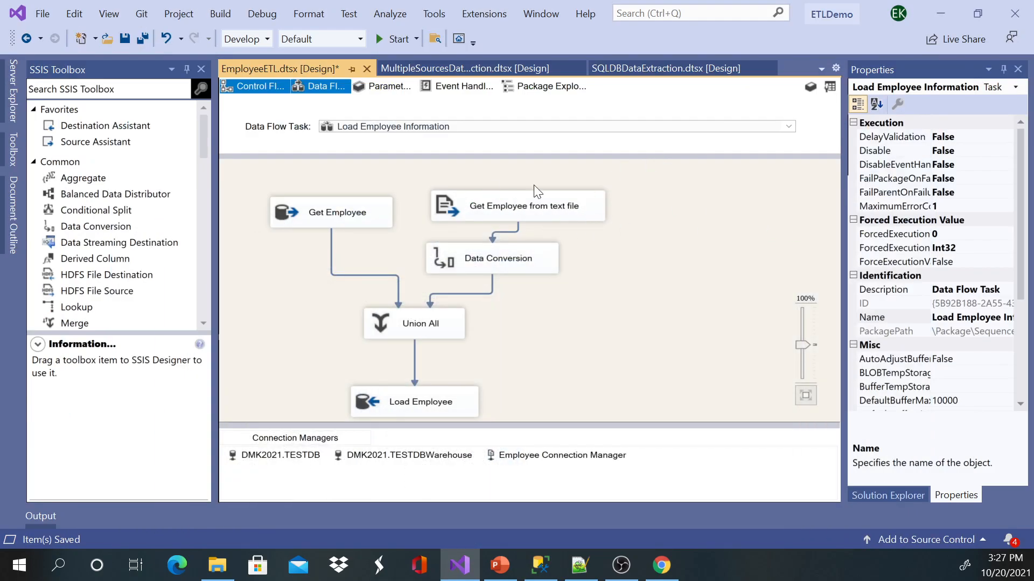
left_click(251, 85)
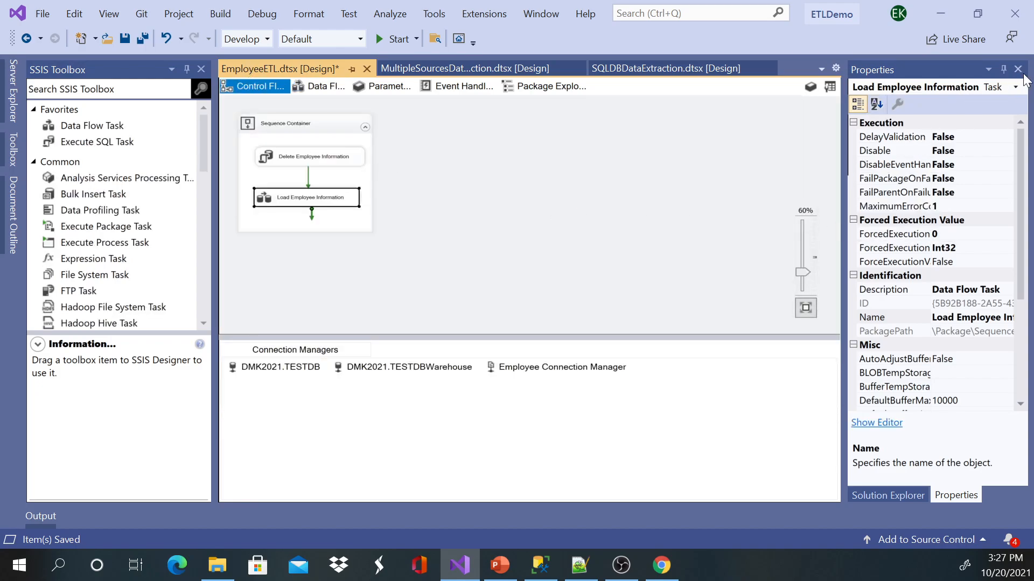
left_click(903, 494)
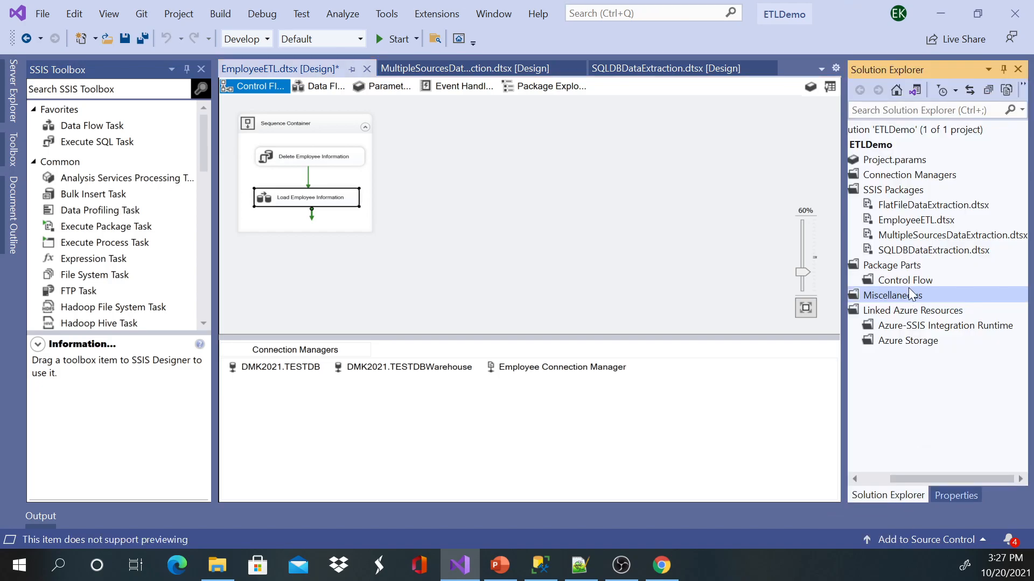
- Execute the EmployeeETL package and open the Load Employee Information data flow to check its row flow
right_click(905, 221)
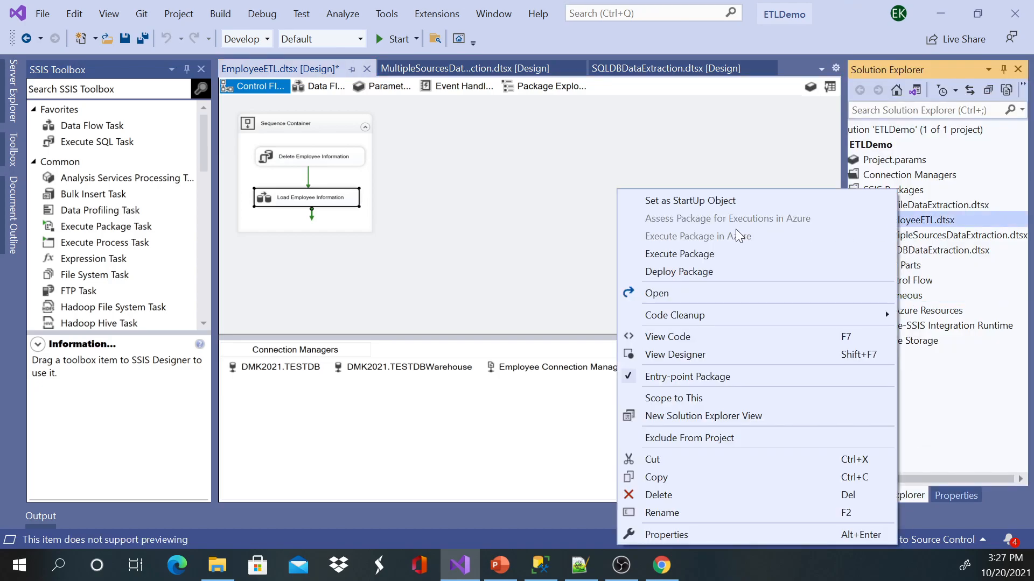
left_click(698, 253)
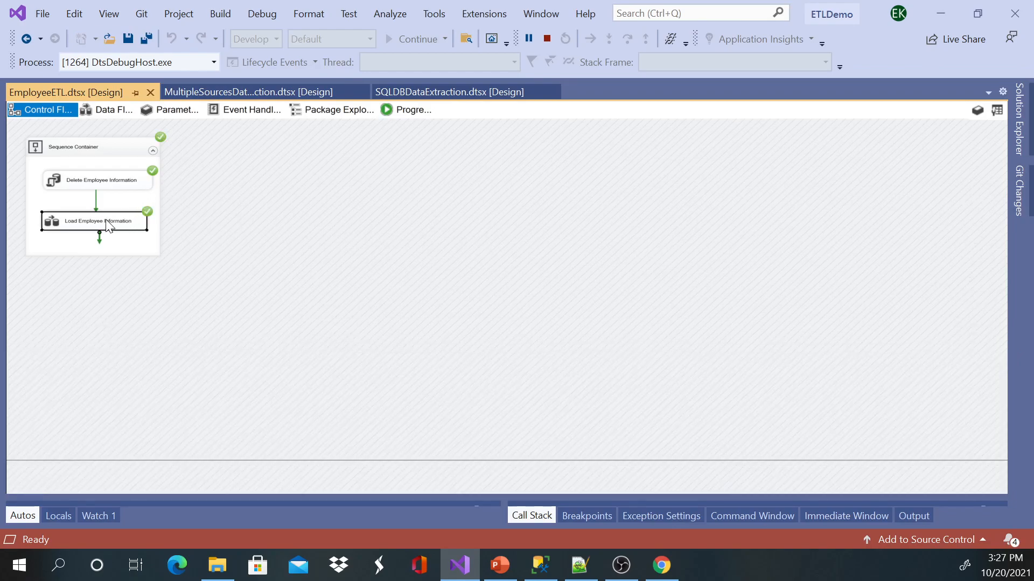
left_click(106, 221)
double_click(50, 228)
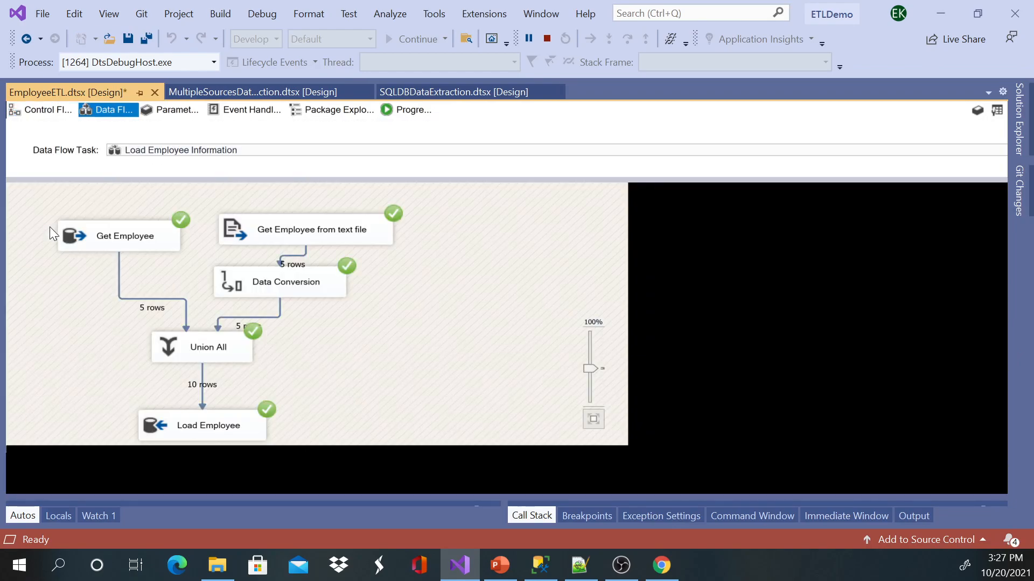
left_click(285, 291)
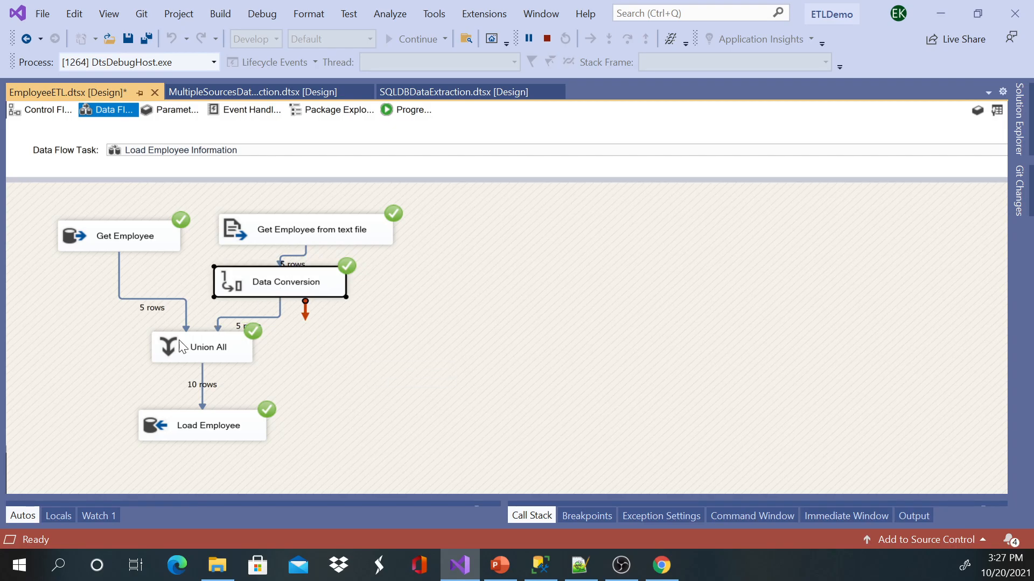
- Switch to SQL Server Management Studio, rerun the Employees query and examine the UpdatedDate values
left_click(544, 574)
left_click(510, 201)
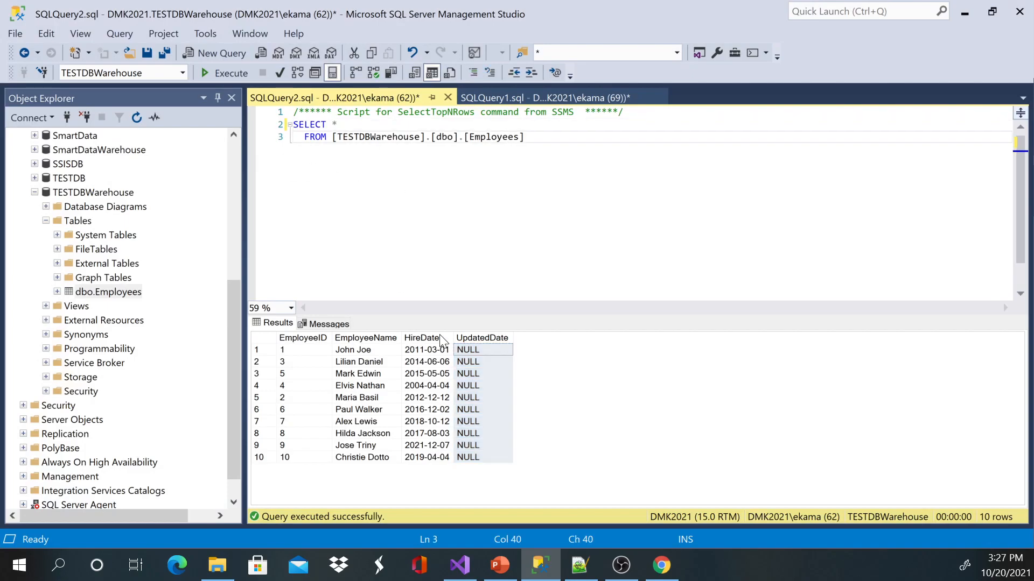
left_click(486, 385)
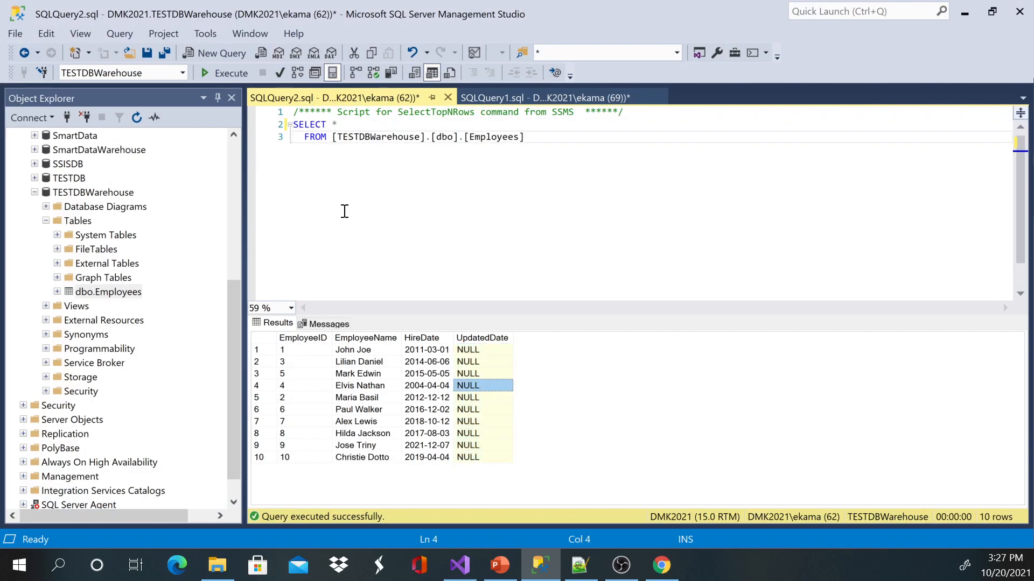
left_click(555, 141)
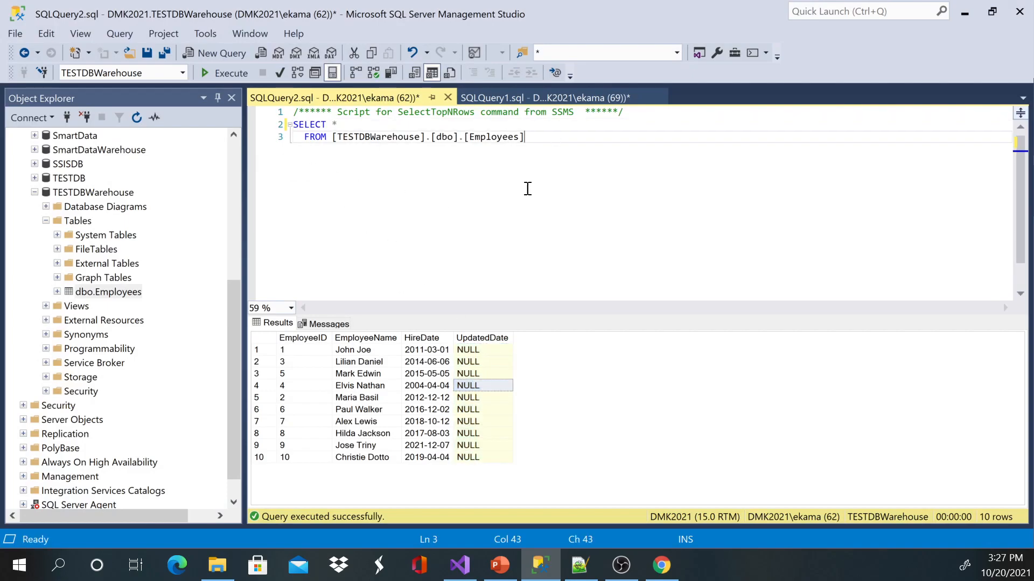
left_click(214, 72)
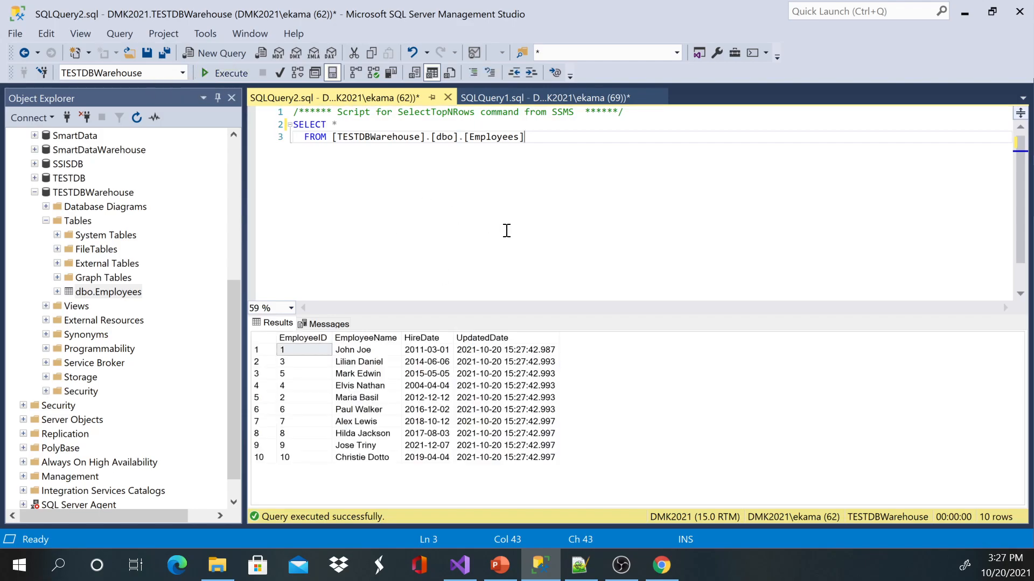
left_click_drag(526, 362, 518, 438)
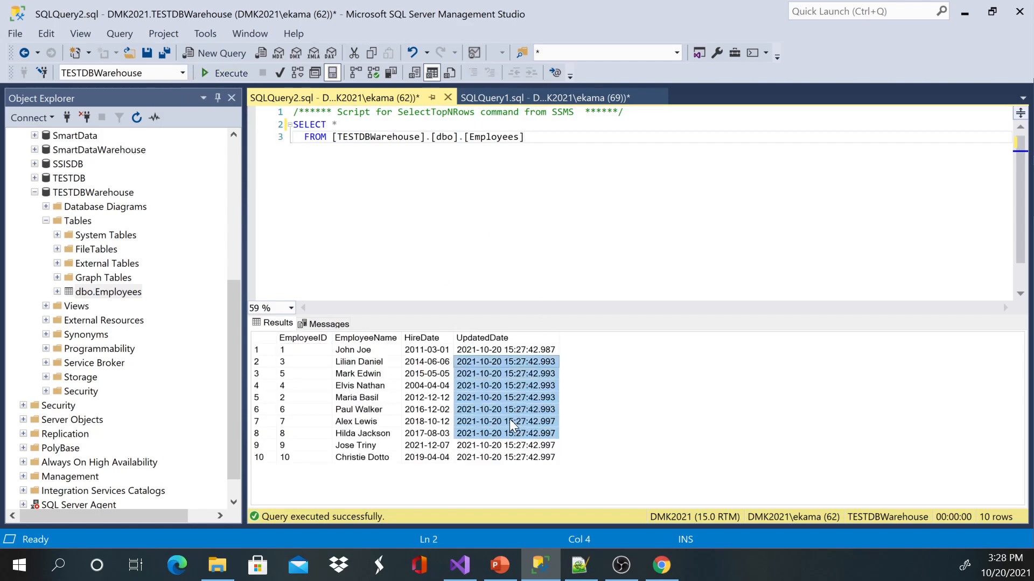
left_click(506, 398)
mouse_move(1002, 567)
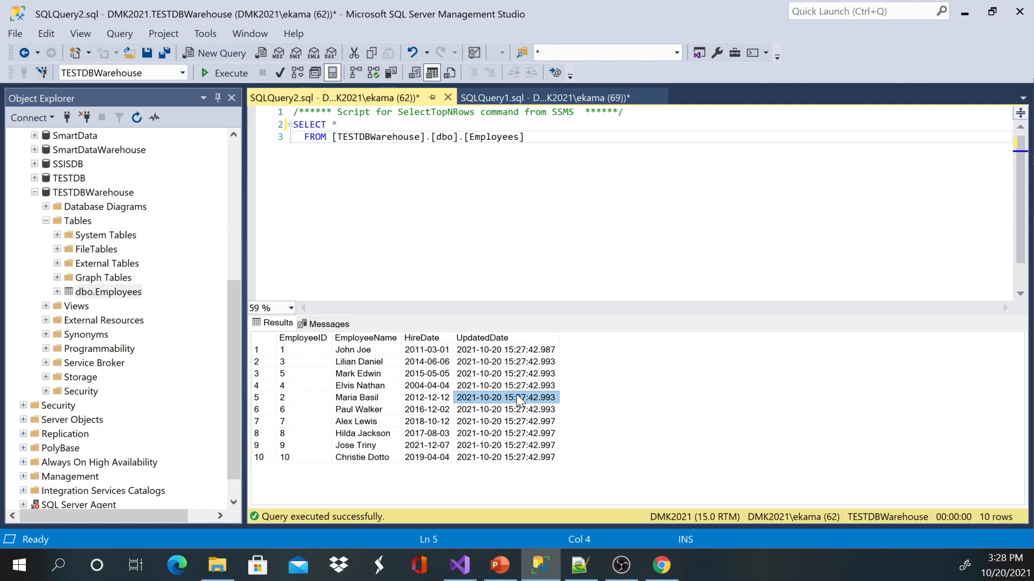
left_click(527, 232)
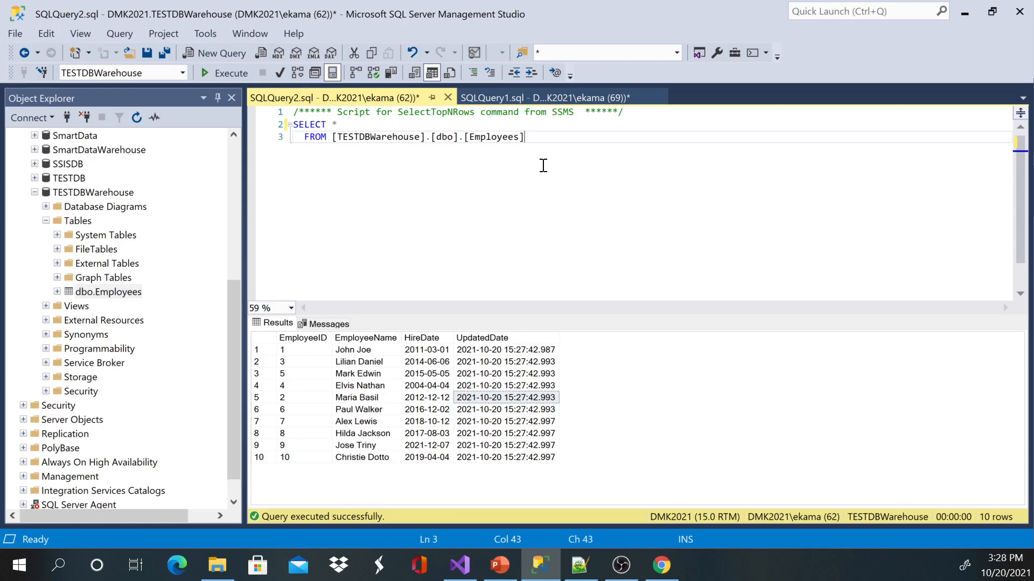
- Return to Visual Studio, stop the package's debug run and select the Load Employee destination
mouse_move(545, 564)
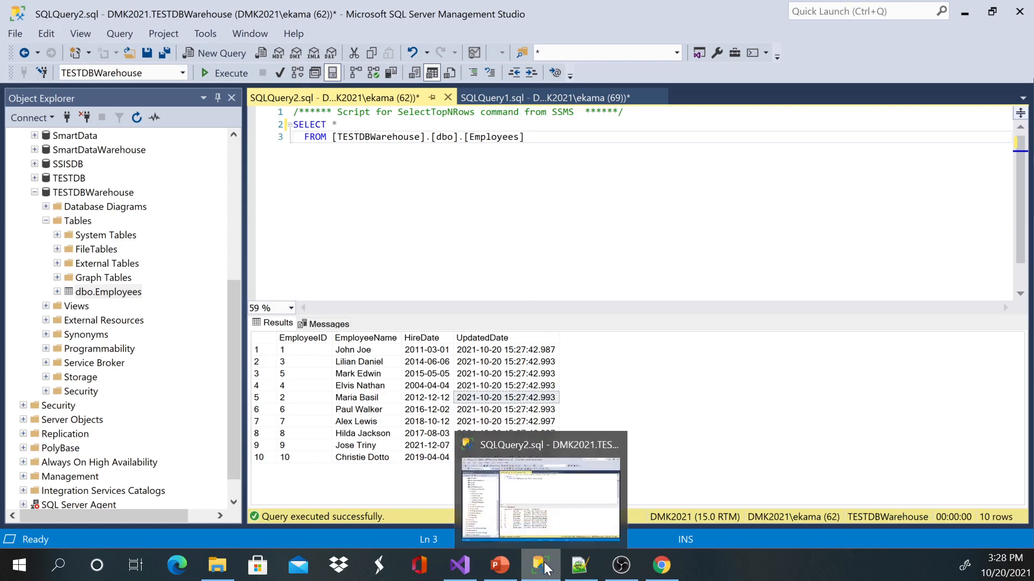
left_click(461, 564)
left_click(547, 38)
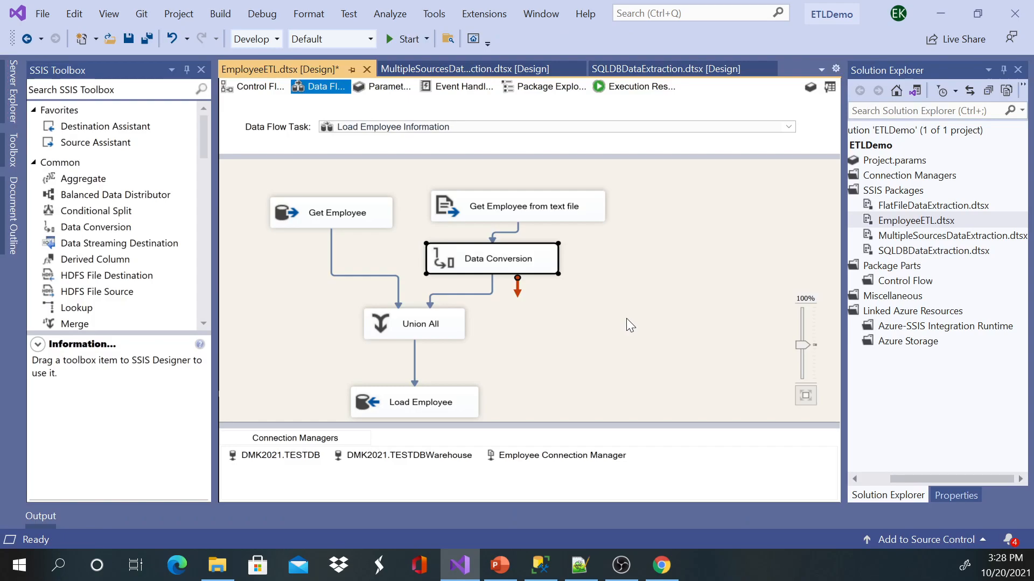
left_click(452, 405)
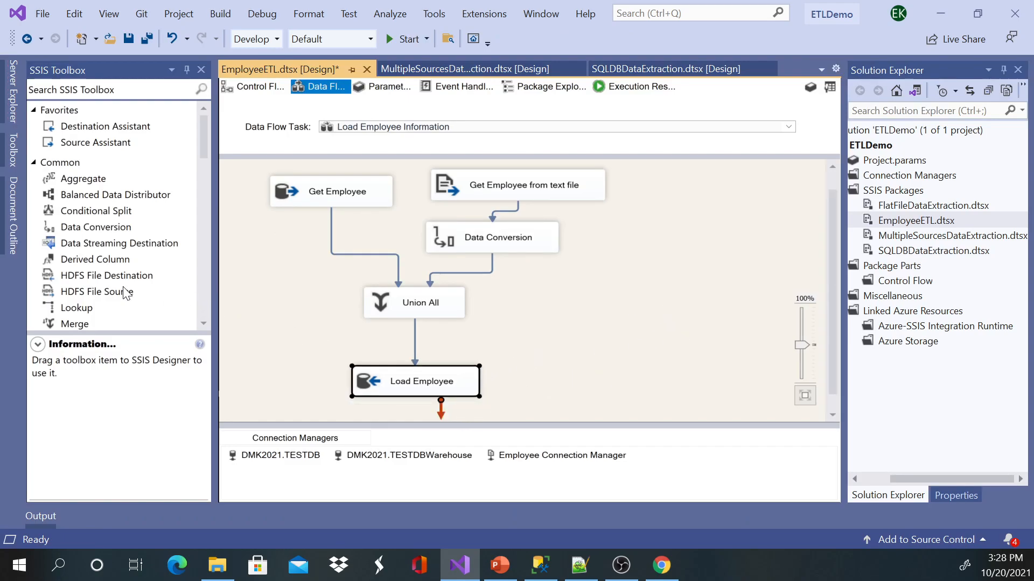
- Search the SSIS toolbox for "look" and add a Lookup transformation to the data flow beside Load Employee
left_click(106, 261)
scroll(107, 264, "down", 6)
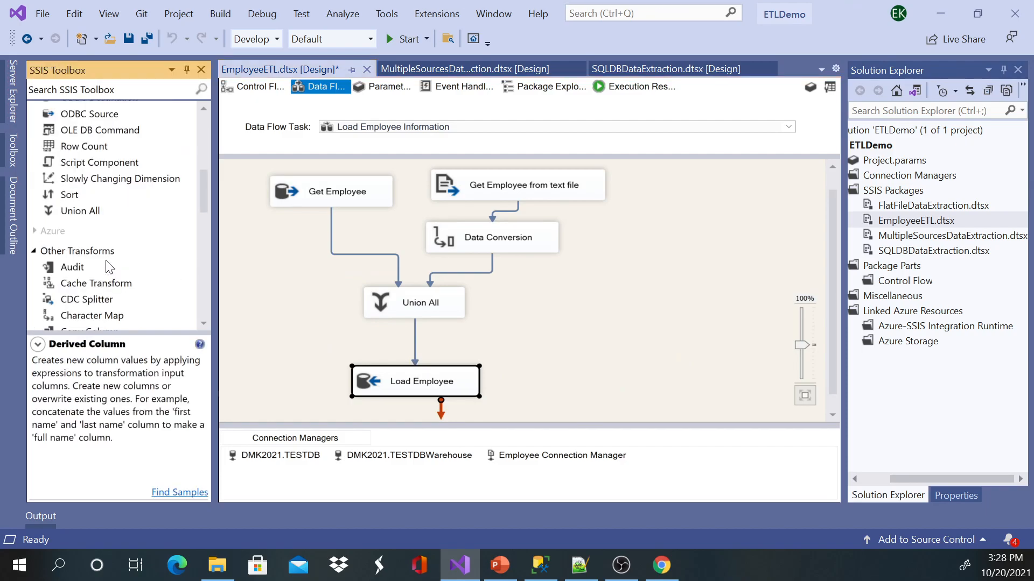
scroll(110, 267, "down", 4)
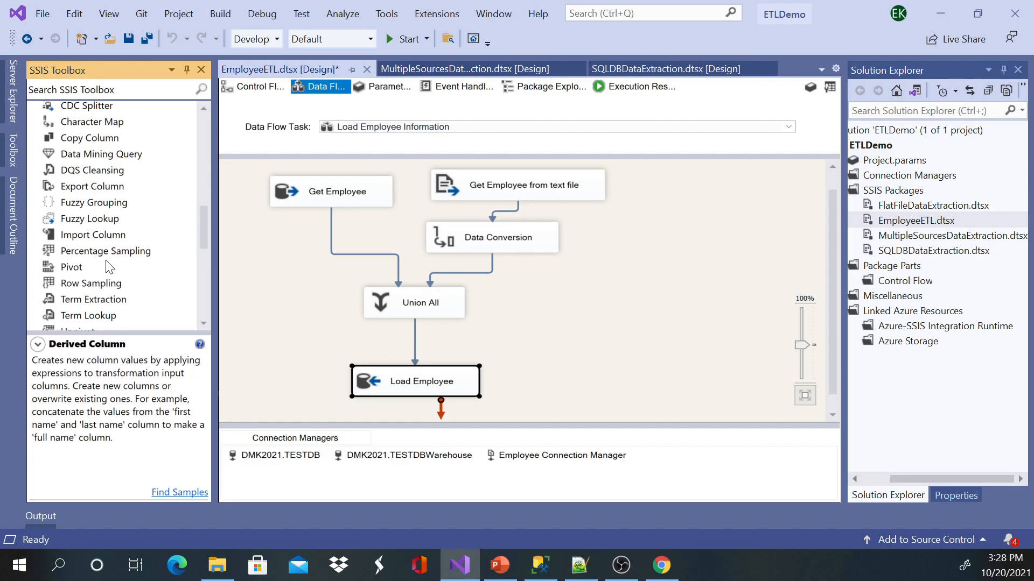
scroll(104, 251, "down", 6)
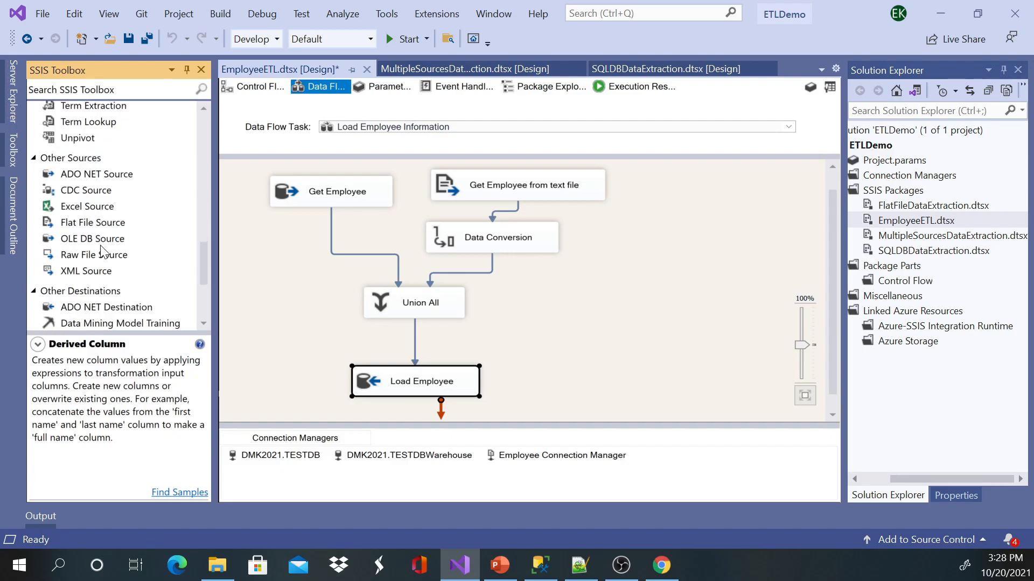
left_click(75, 93)
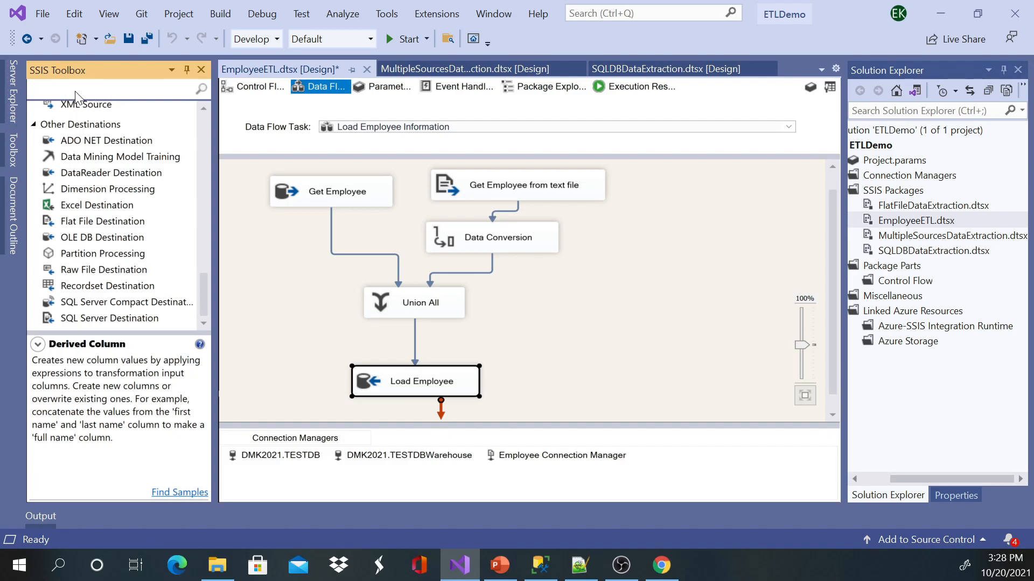
type("look")
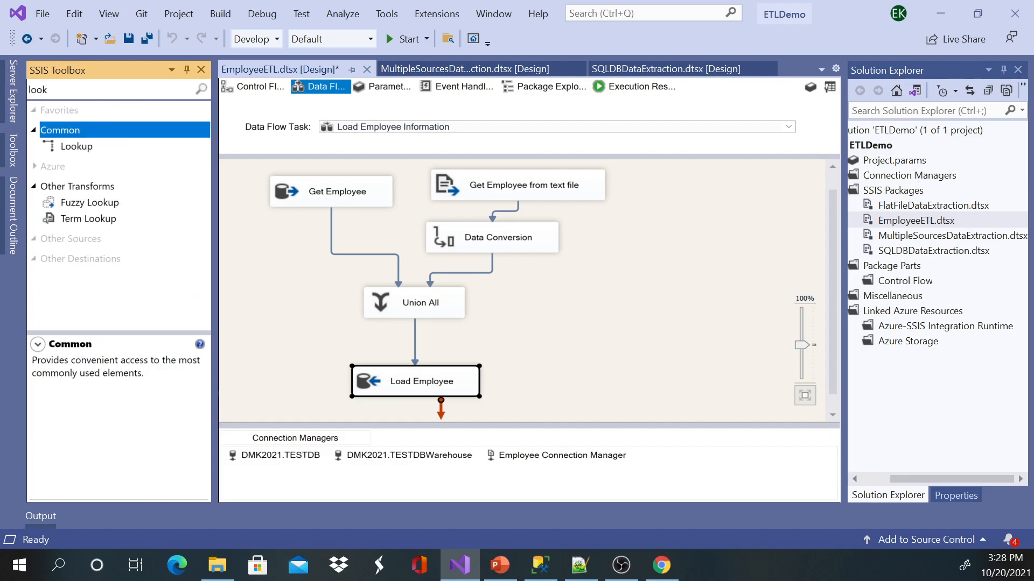
left_click(89, 146)
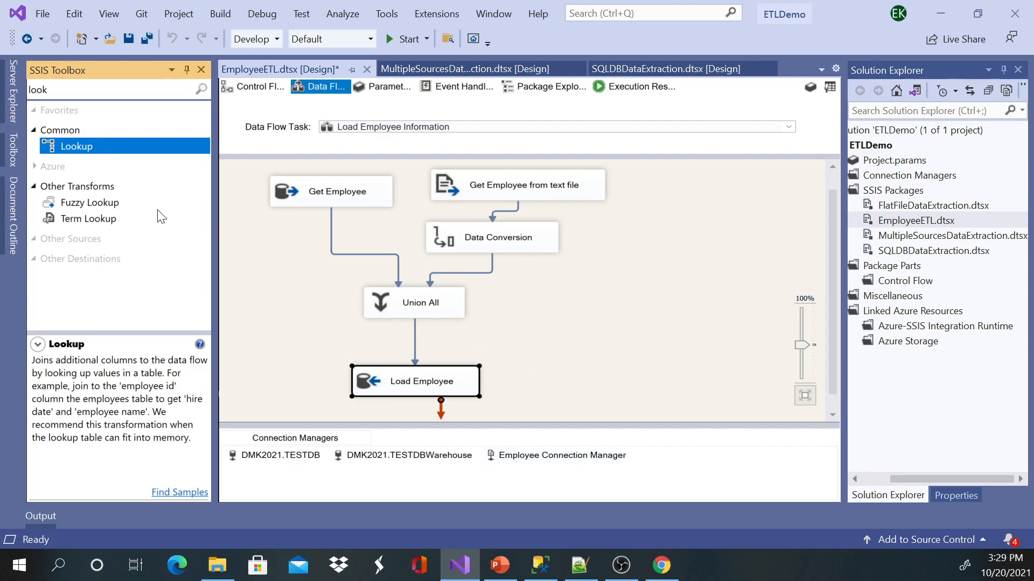
left_click_drag(85, 147, 544, 340)
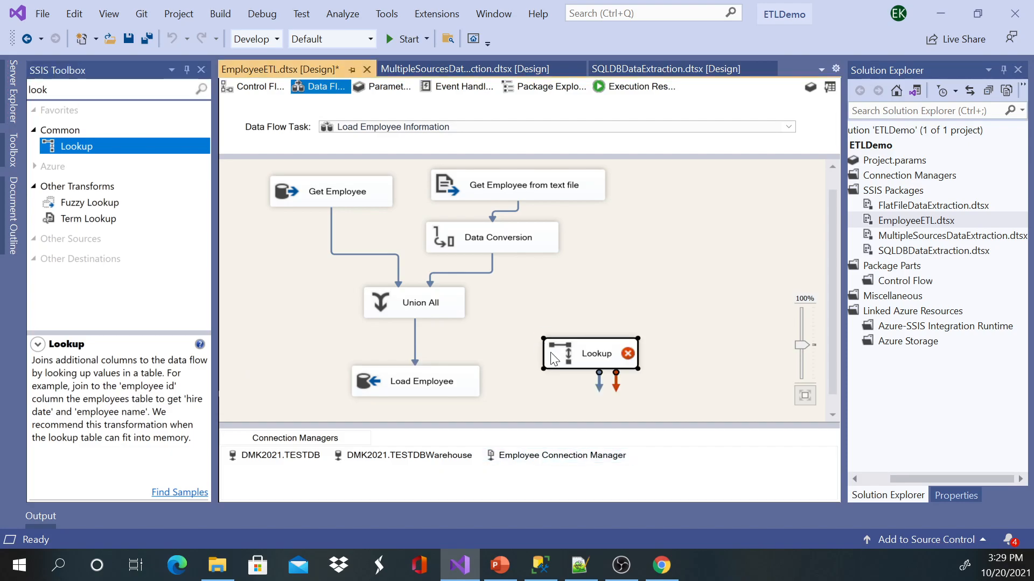
- Delete the path from Union All to Load Employee and connect Union All's output to the Lookup
left_click(432, 383)
left_click(423, 455)
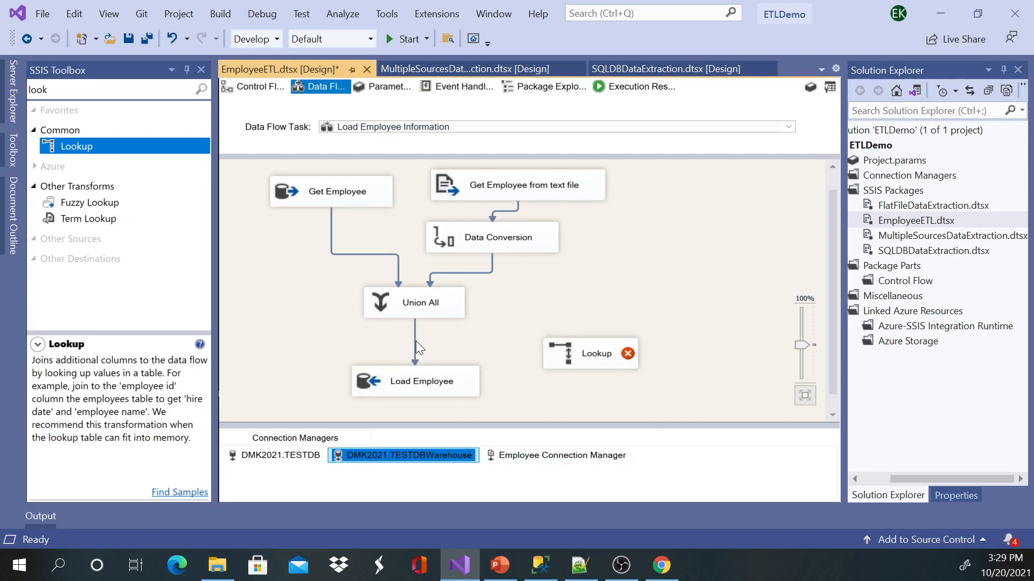
scroll(416, 341, "down", 2)
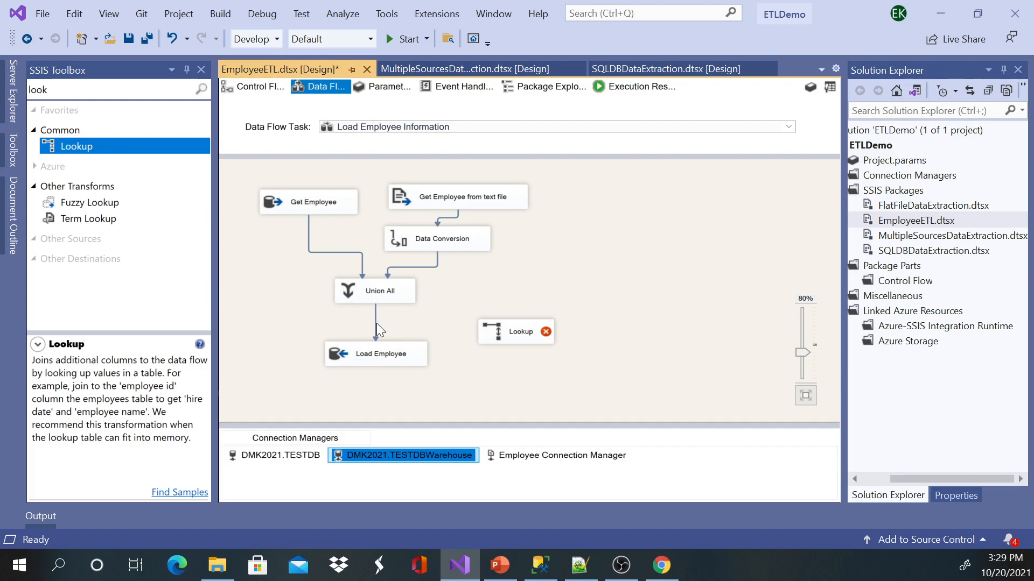
scroll(379, 329, "down", 1)
left_click(356, 312)
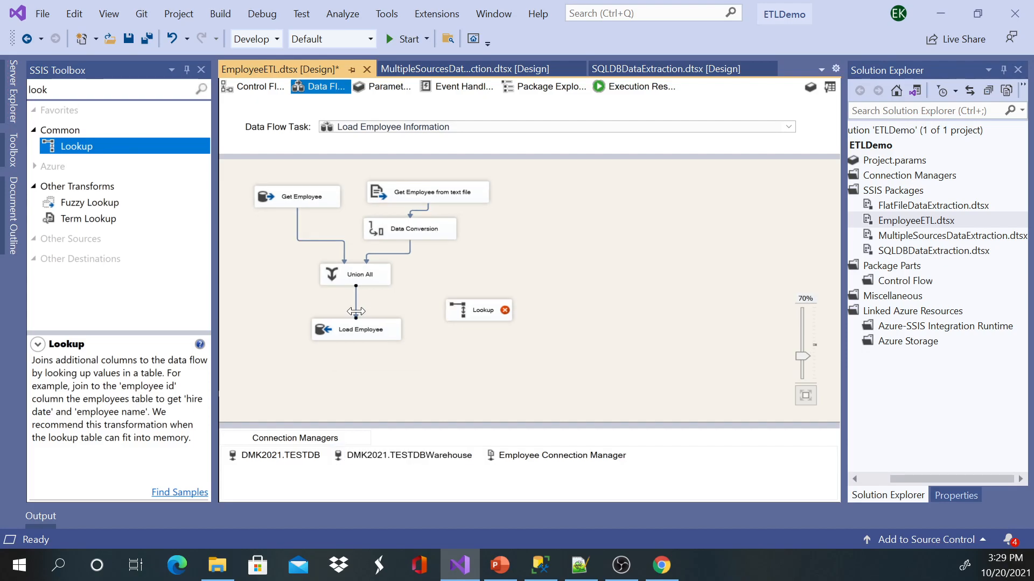
key("Delete")
left_click(357, 273)
left_click_drag(356, 293, 480, 312)
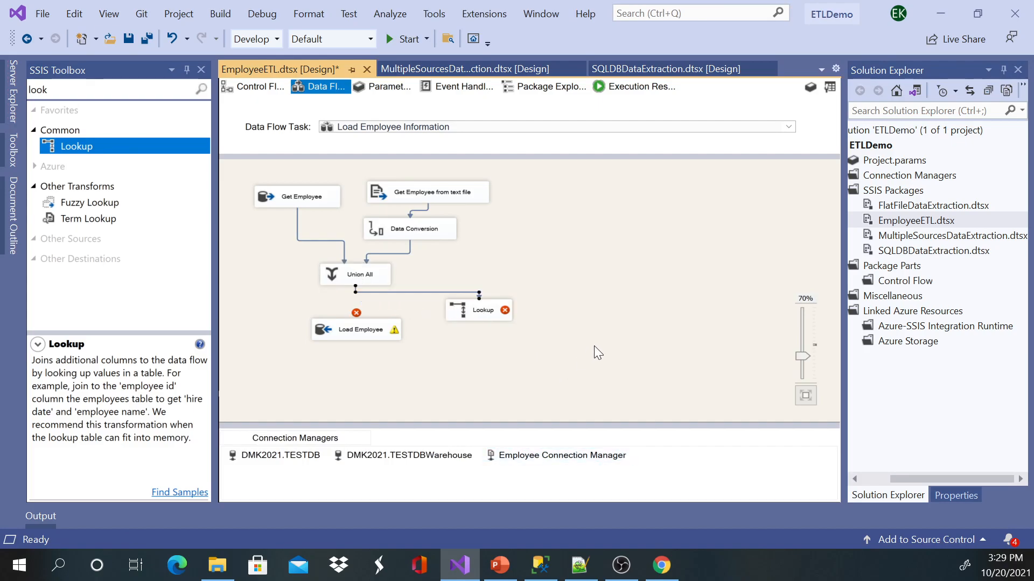
- Switch to SQL Server Management Studio and add the query "select * from Employees" below the existing statement
left_click(541, 566)
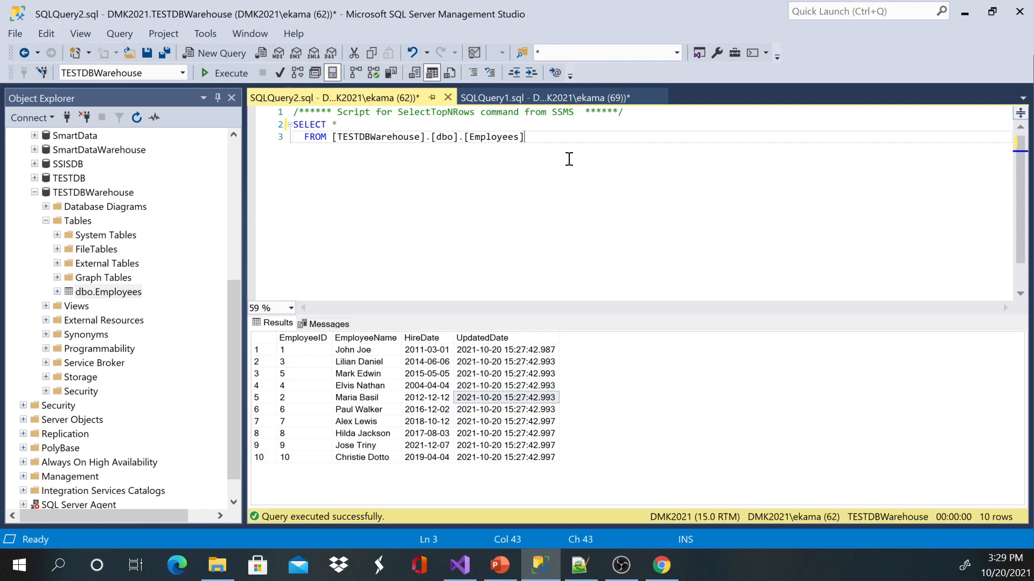
key("Return")
key("Return")
key("Return")
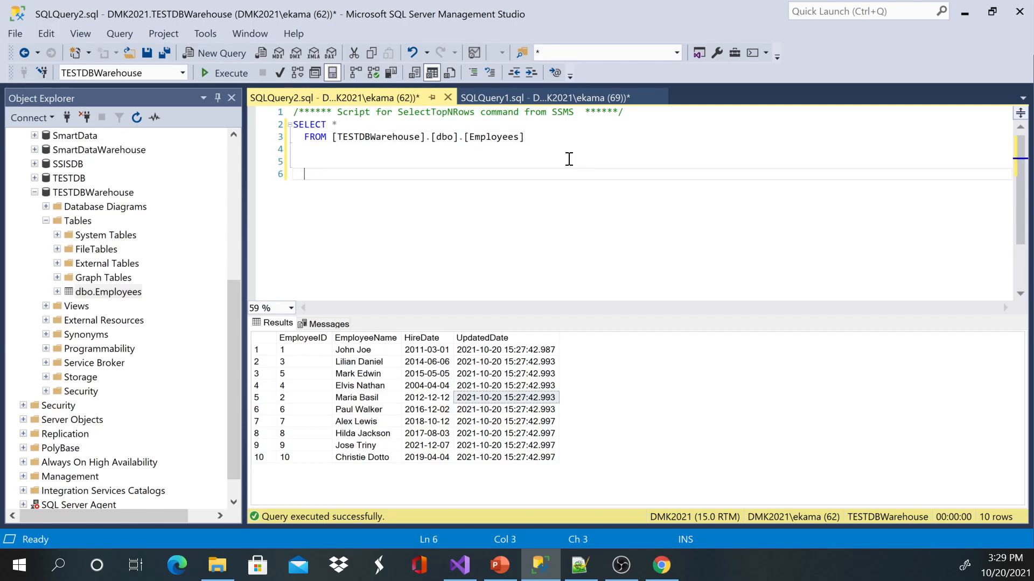
type("select Empl")
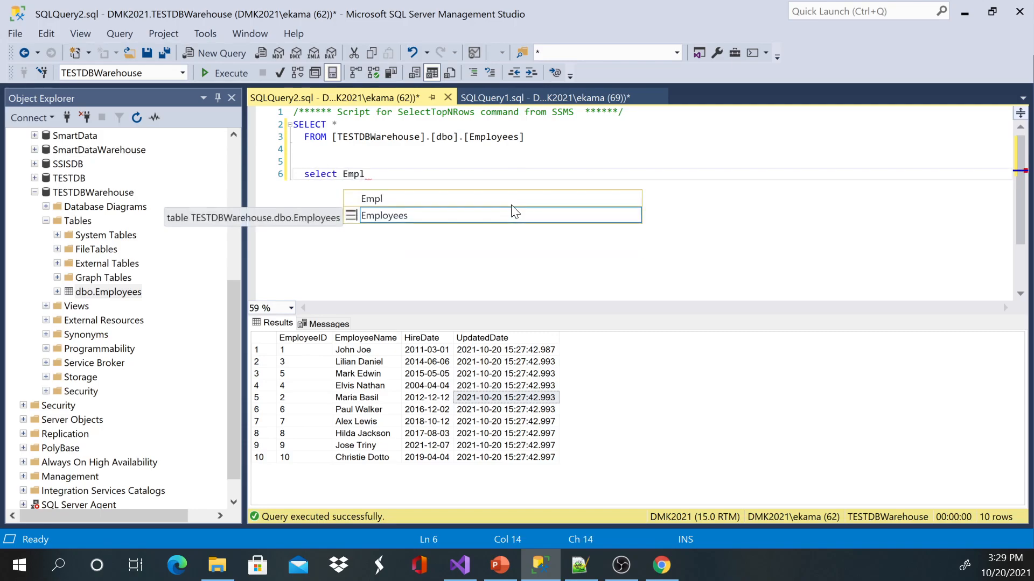
key("BackSpace")
key("BackSpace")
key("BackSpace")
key("BackSpace")
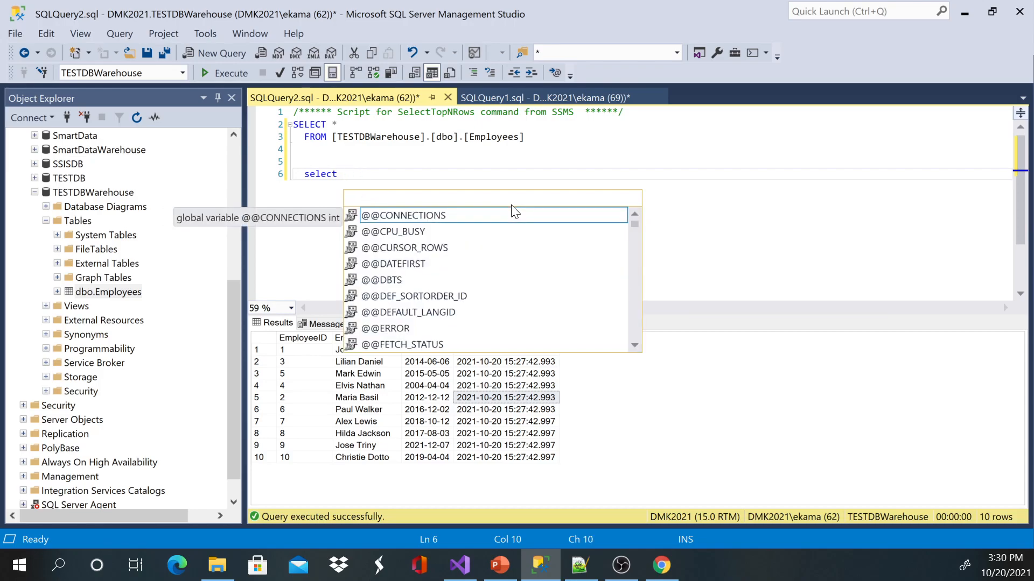
type("* from Em")
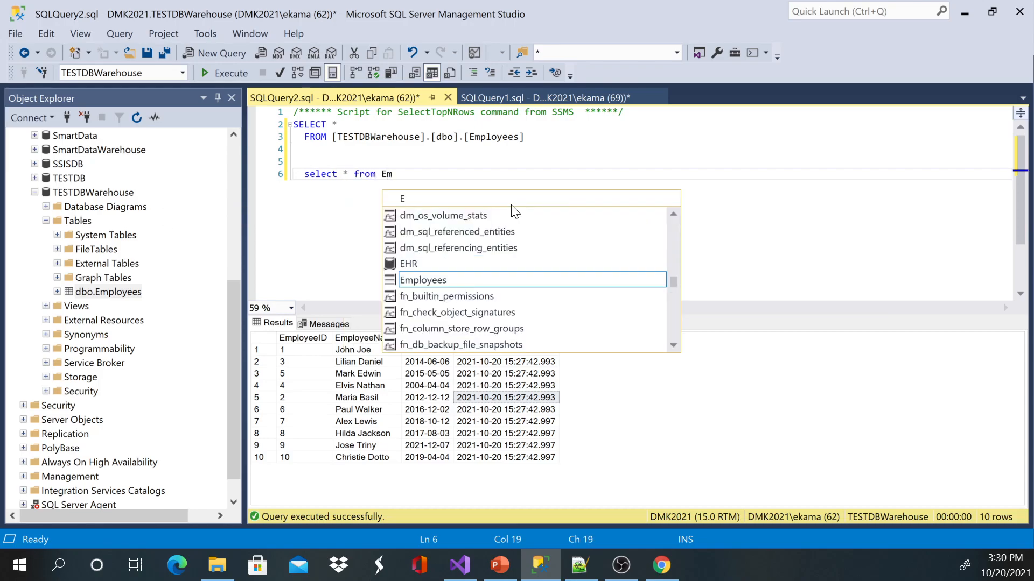
key("Tab")
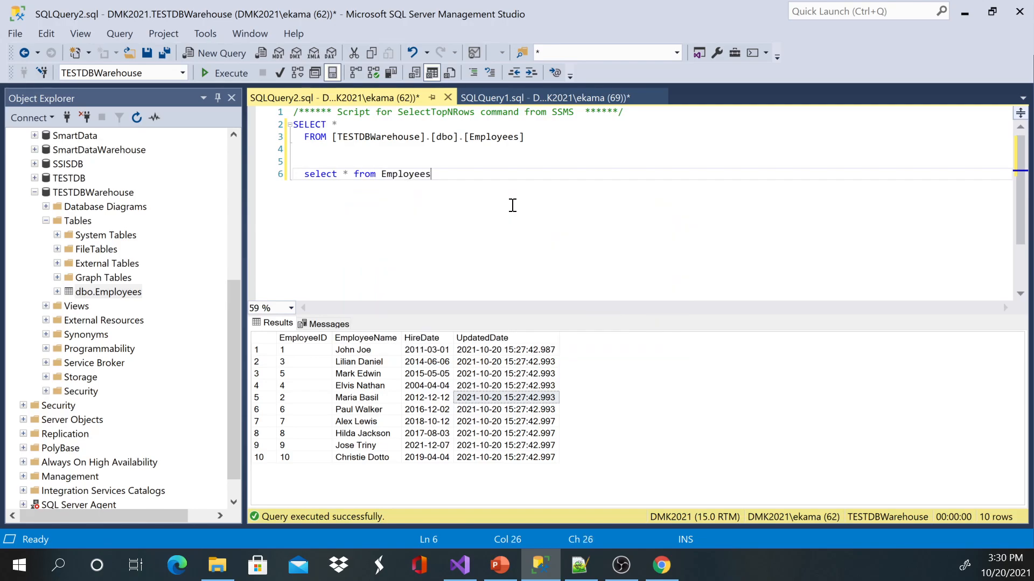
- Replace the * in the new query with EmployeeID and run only that statement
double_click(346, 173)
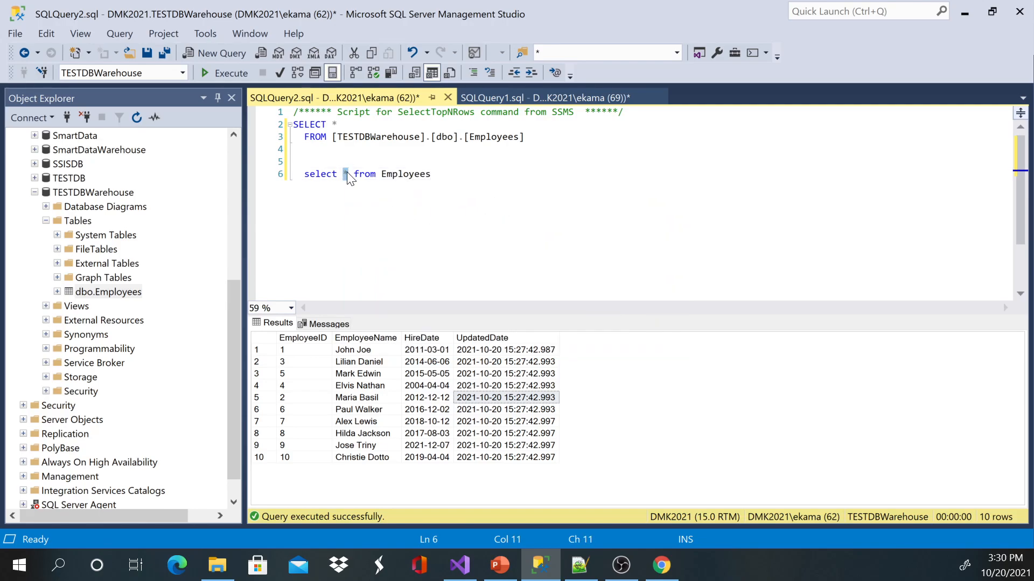
type("Empl")
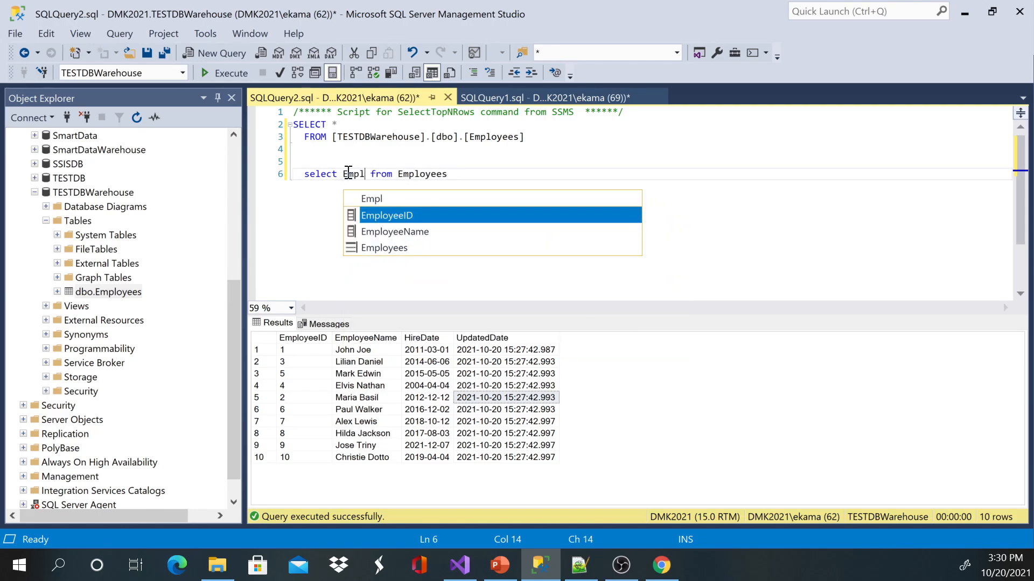
key("Tab")
left_click_drag(488, 175, 292, 175)
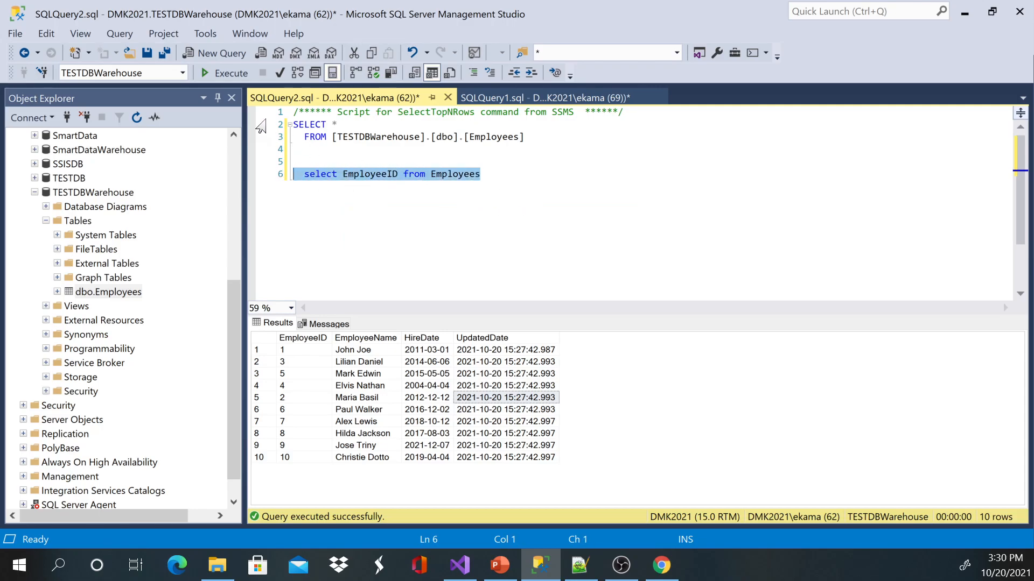
left_click(224, 74)
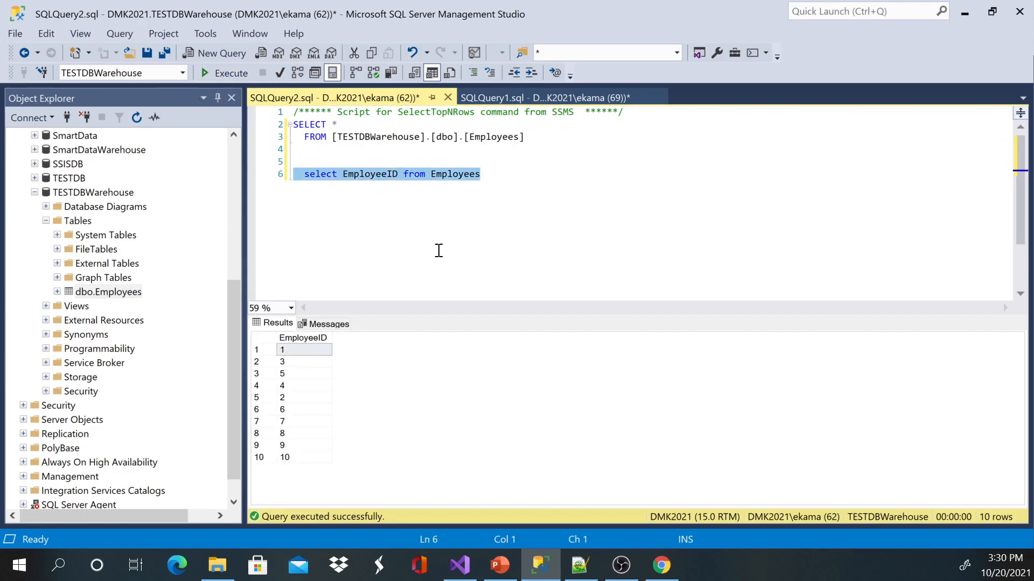
- Copy the statement "select EmployeeID from Employees" from the query window
left_click(442, 175)
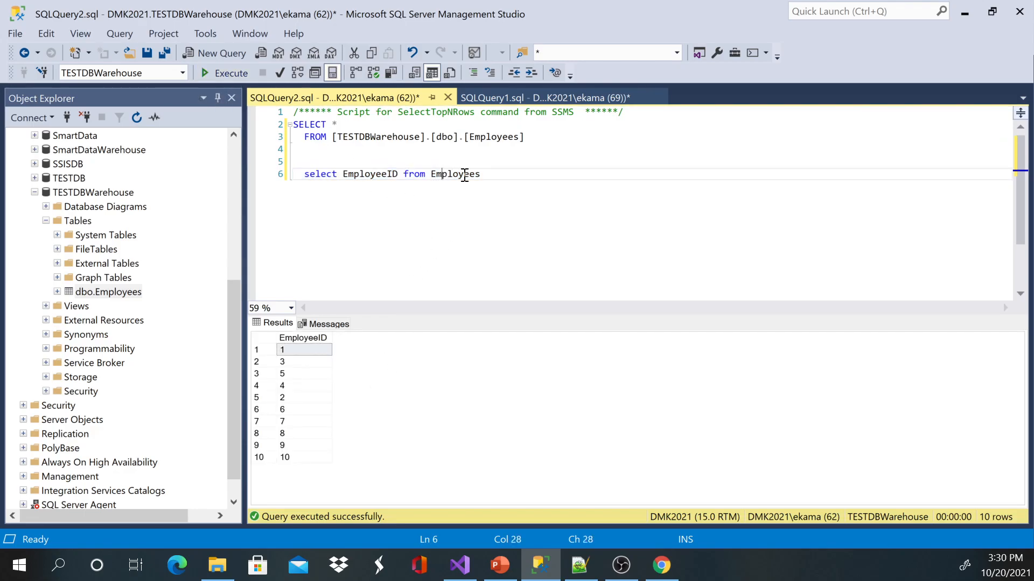
left_click_drag(481, 175, 306, 176)
key("ctrl+c")
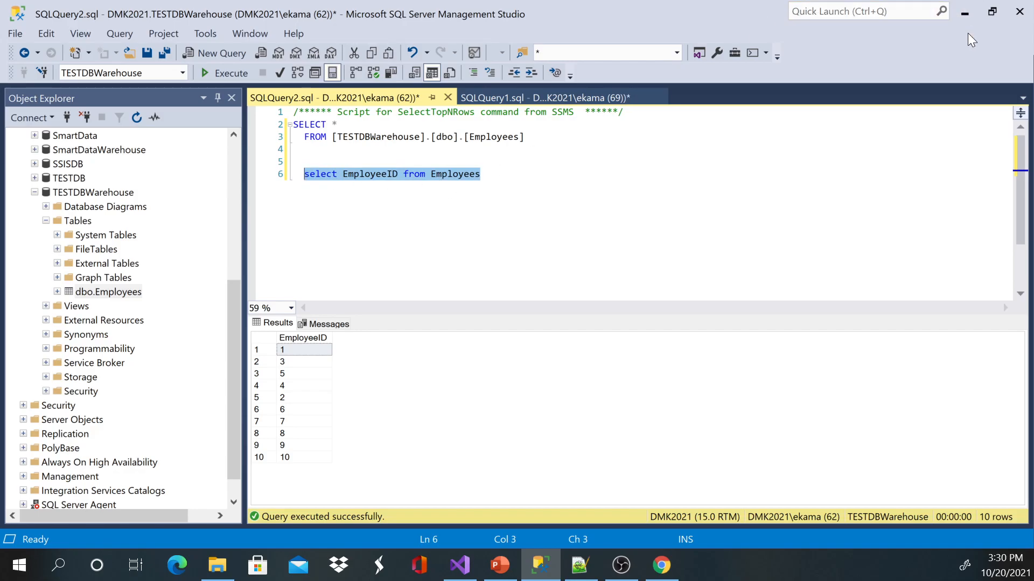
- Switch to Visual Studio, open the Lookup for editing and set its OLE DB connection manager to DMK2021.TESTDBWarehouse
left_click(461, 566)
double_click(470, 311)
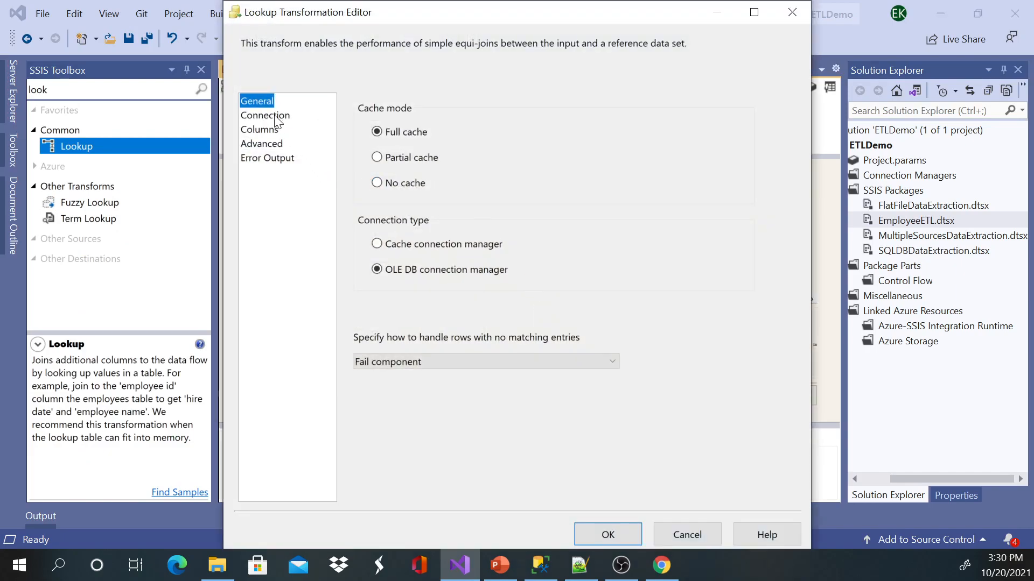
left_click(275, 116)
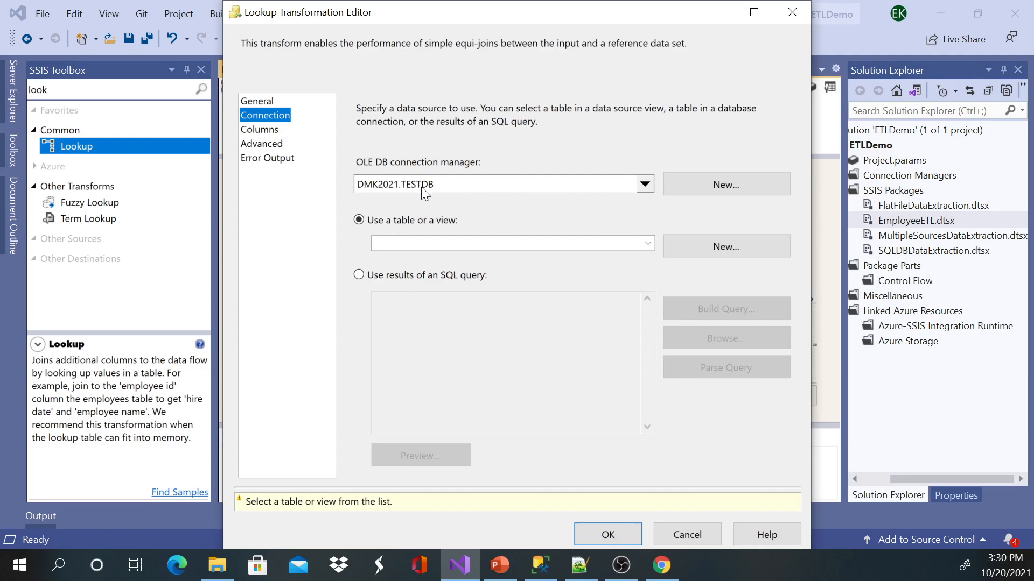
left_click(644, 184)
left_click(461, 226)
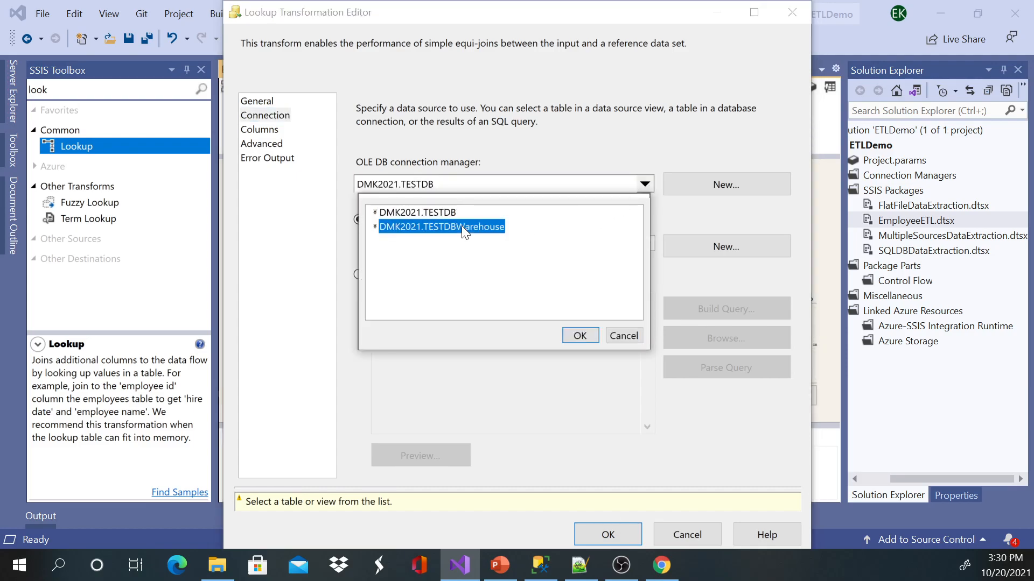
left_click(575, 335)
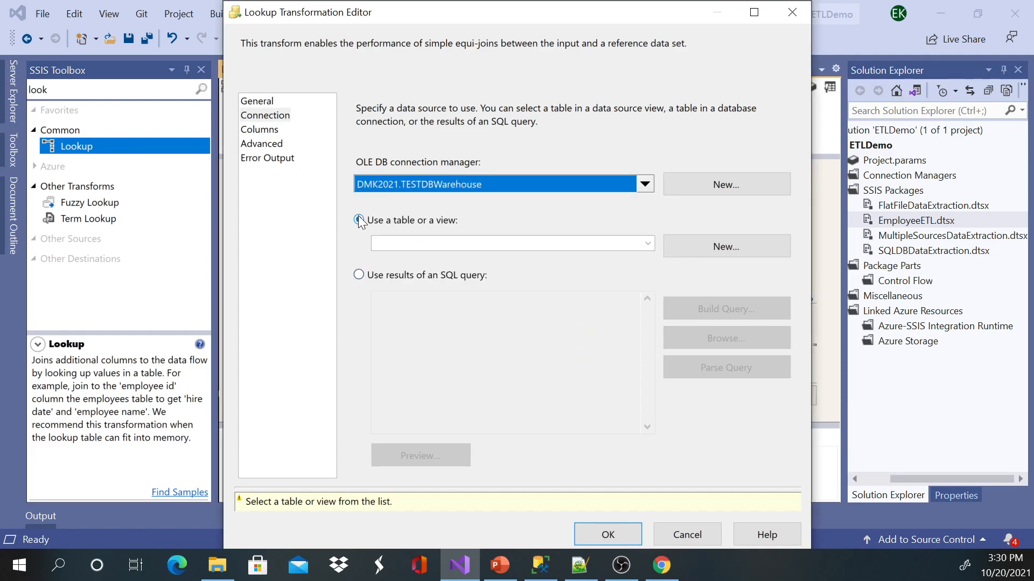
- Make the Lookup use the results of an SQL query and paste in "select EmployeeID from Employees"
left_click(442, 221)
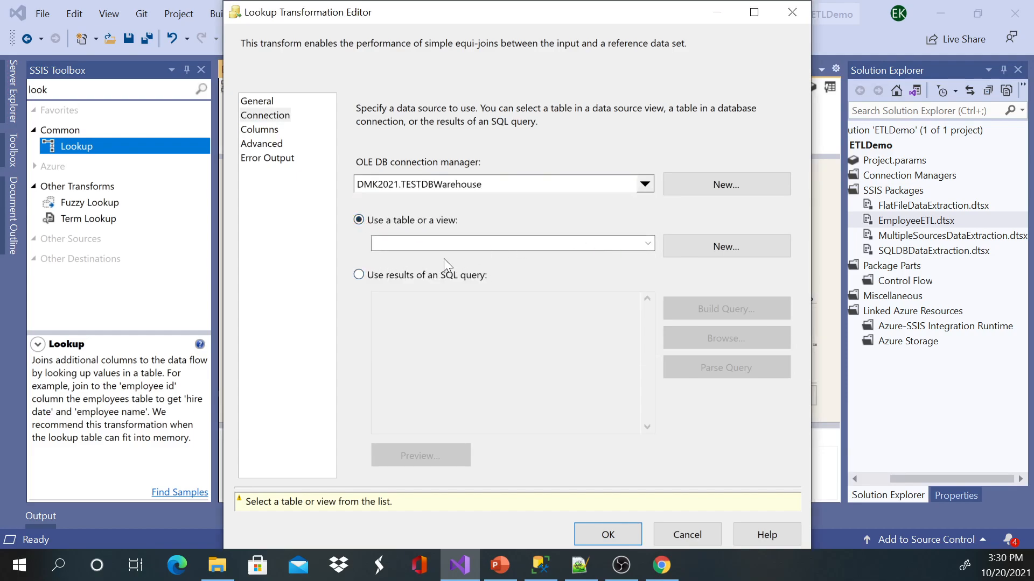
left_click(358, 276)
left_click(454, 311)
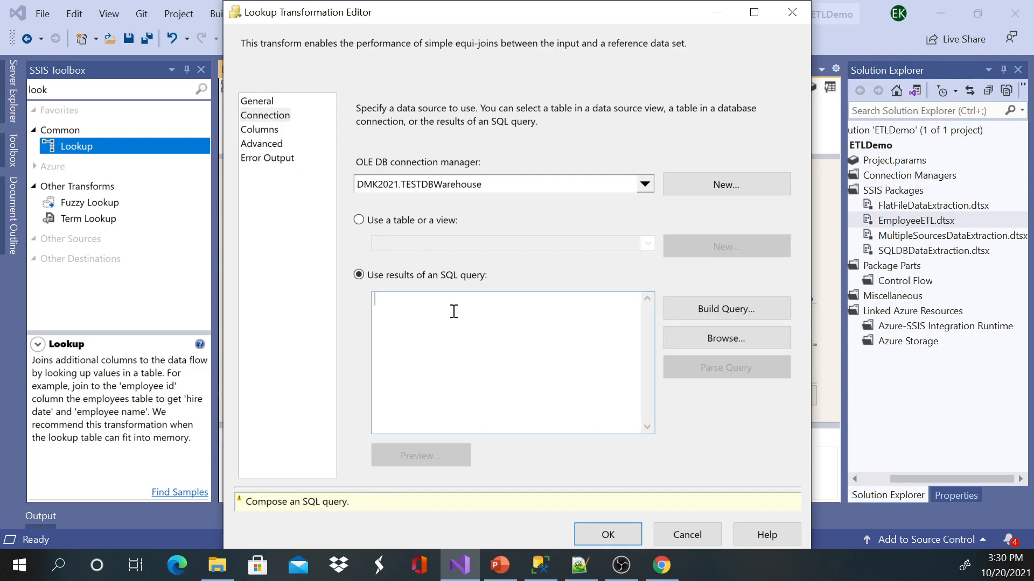
key("ctrl+v")
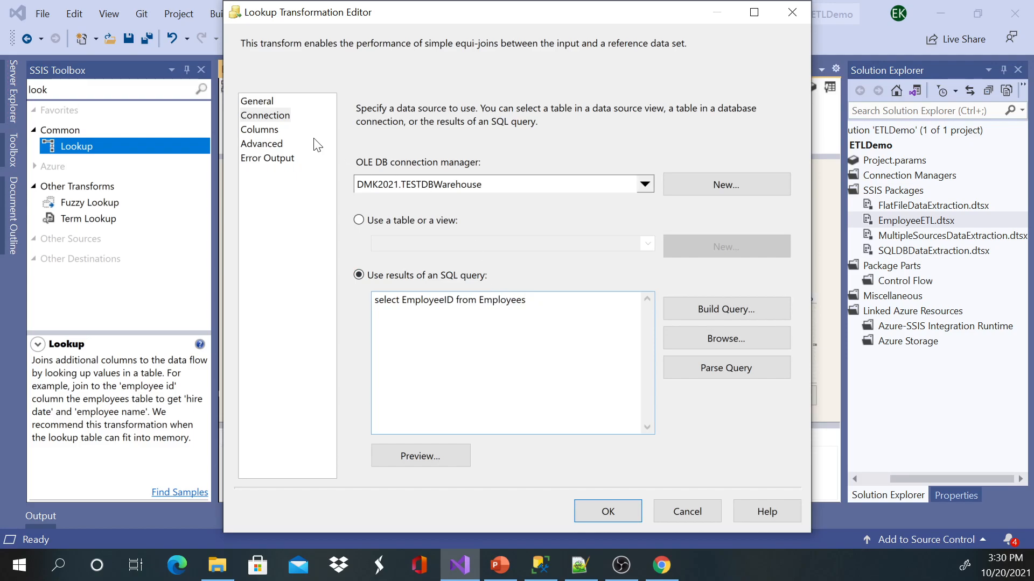
- Map the input EmployeeID to the lookup EmployeeID, redirect non-matching rows to the no match output, and apply the Lookup settings
left_click(271, 135)
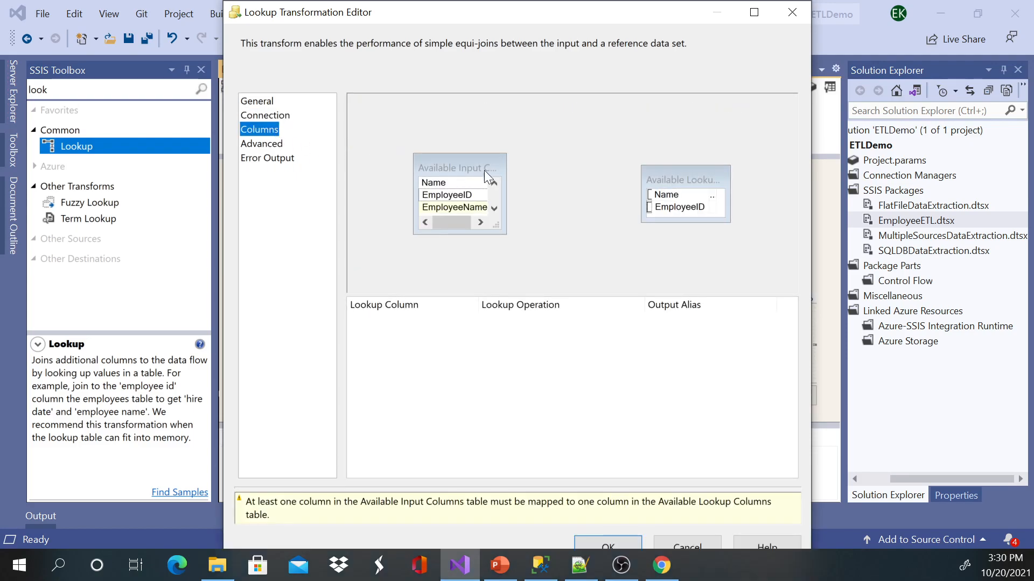
left_click_drag(476, 195, 663, 213)
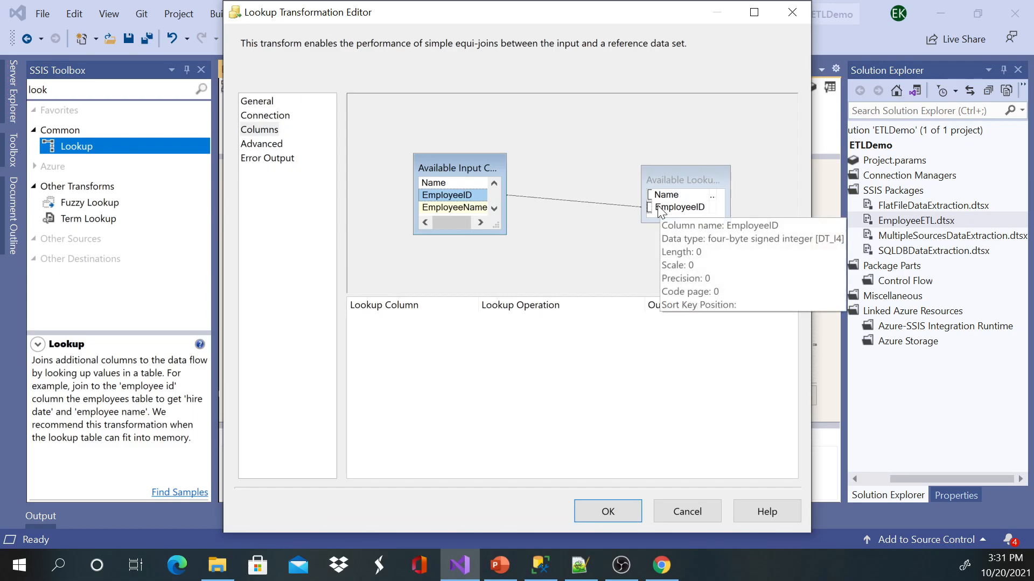
left_click(258, 101)
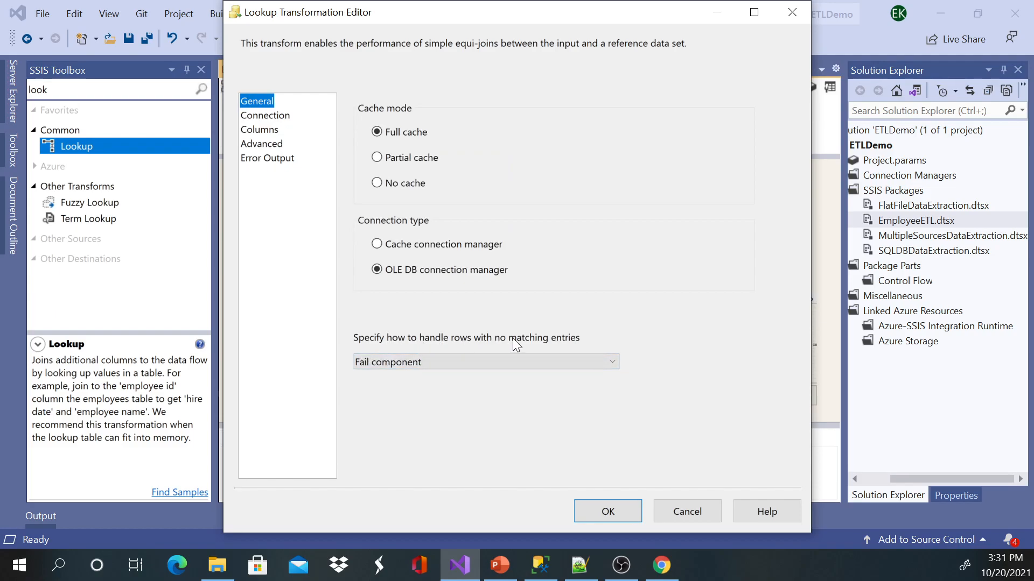
left_click(614, 361)
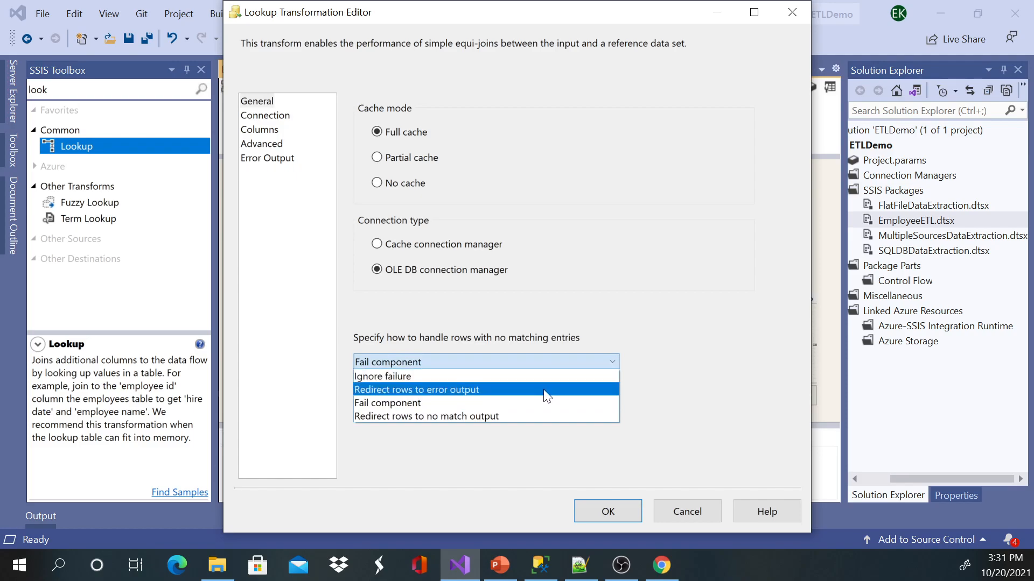
left_click(511, 417)
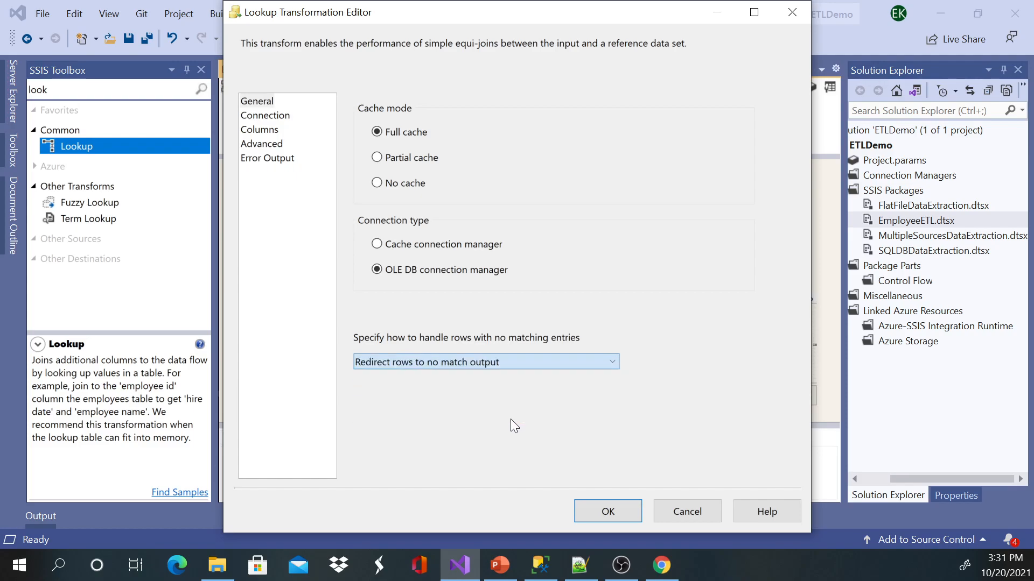
left_click(606, 509)
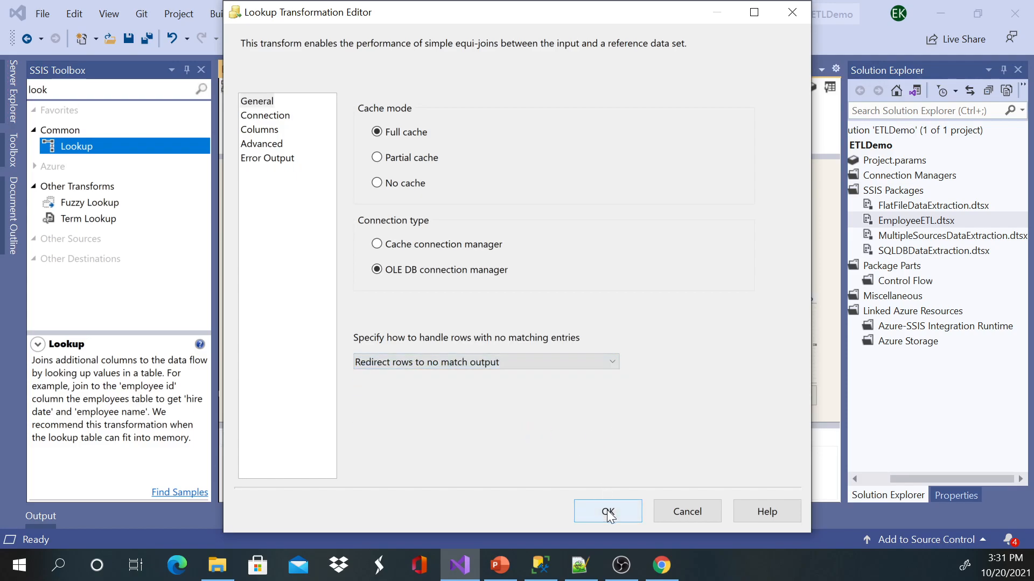
- Delete the Load Employee destination from the data flow
left_click(351, 335)
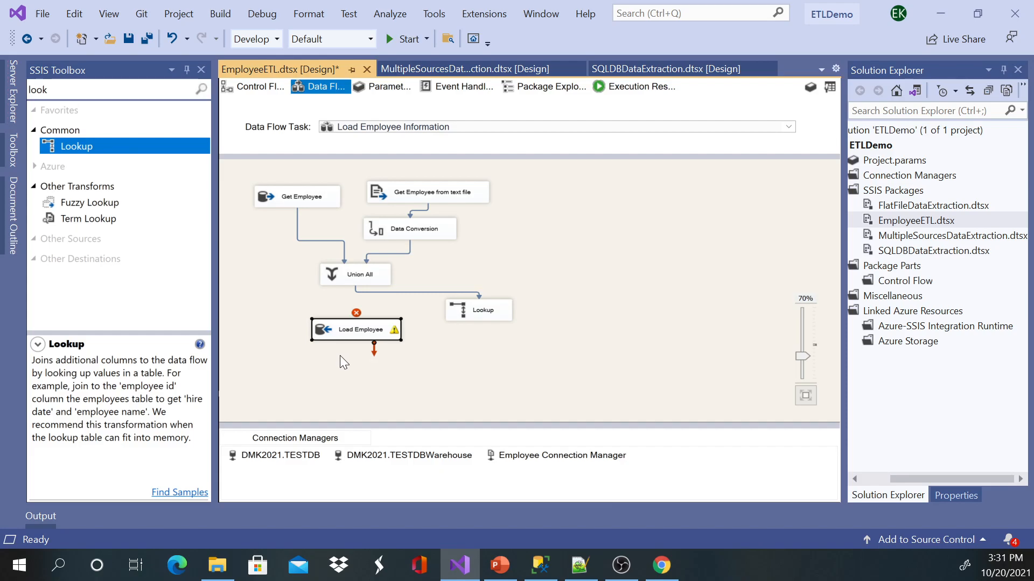
key("Delete")
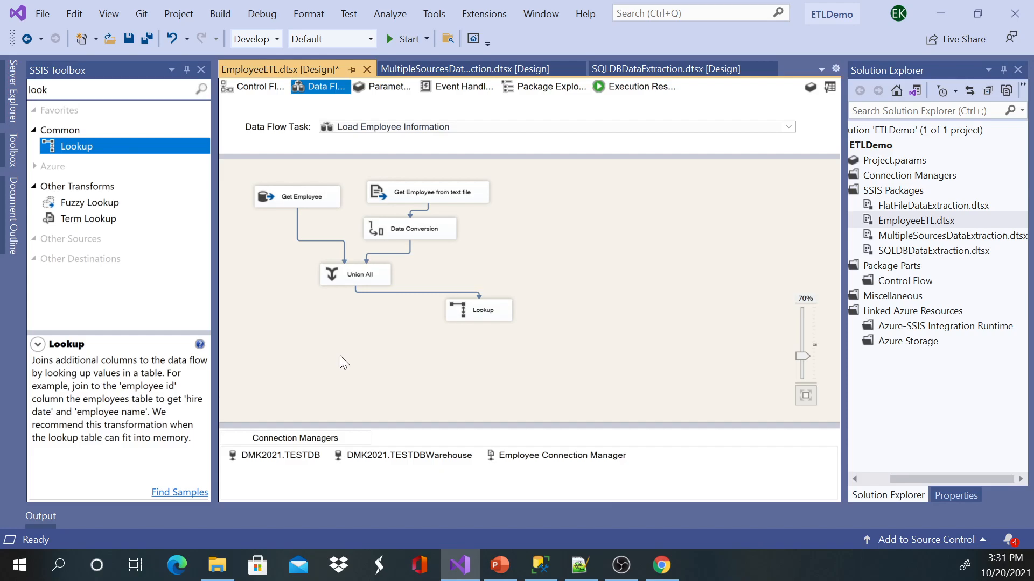
- Replace the SSIS toolbox search with "sql" to look for SQL components, and clear the search to restore the full list
left_click(76, 92)
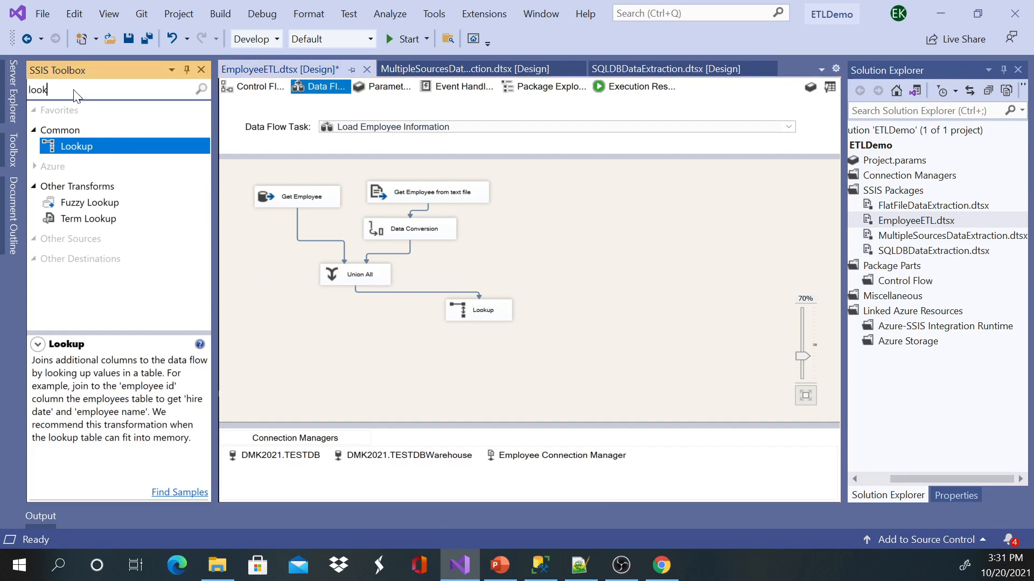
key("BackSpace")
key("BackSpace")
key("BackSpace")
key("BackSpace")
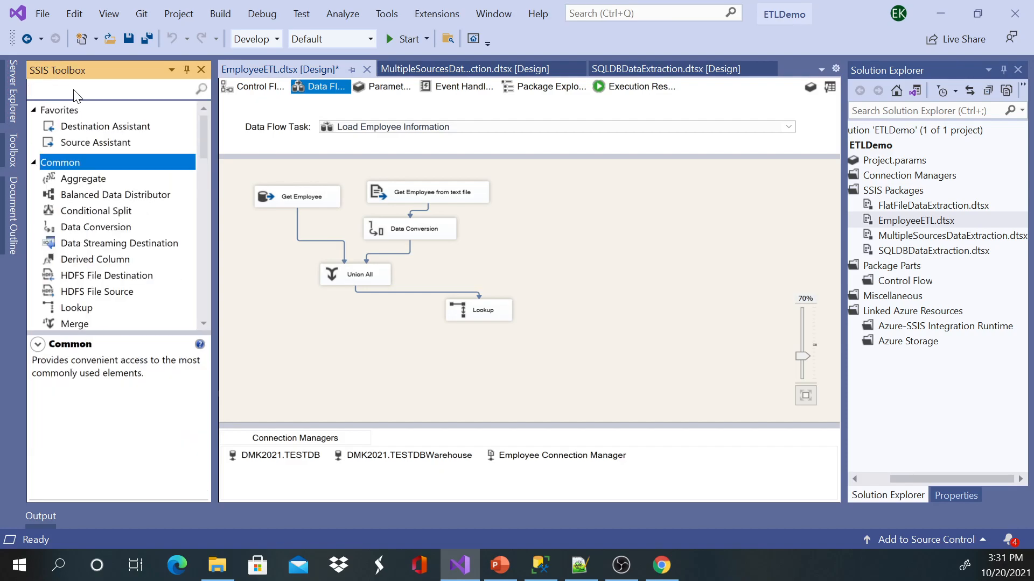
type("sql")
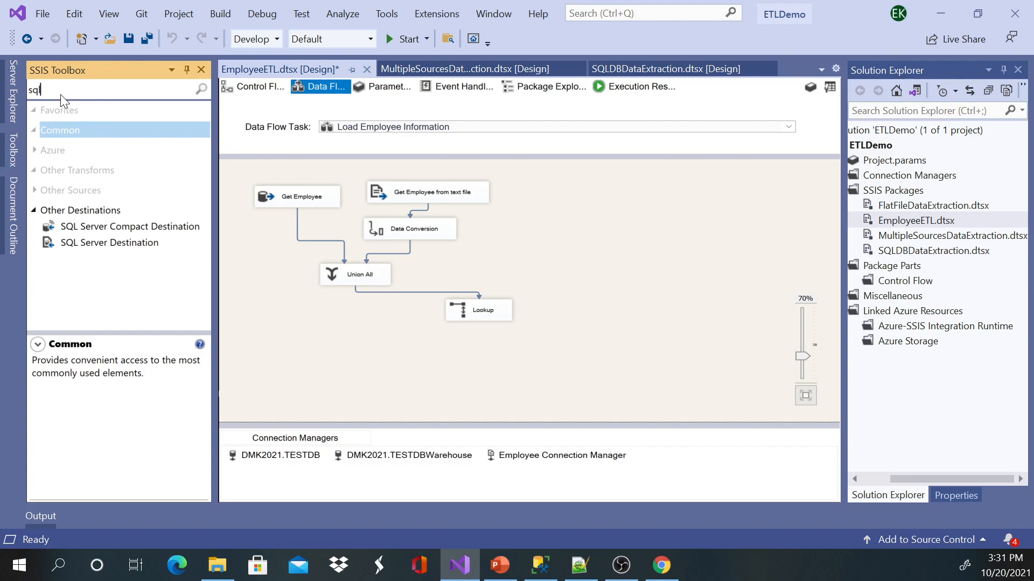
key("BackSpace")
key("BackSpace")
key("BackSpace")
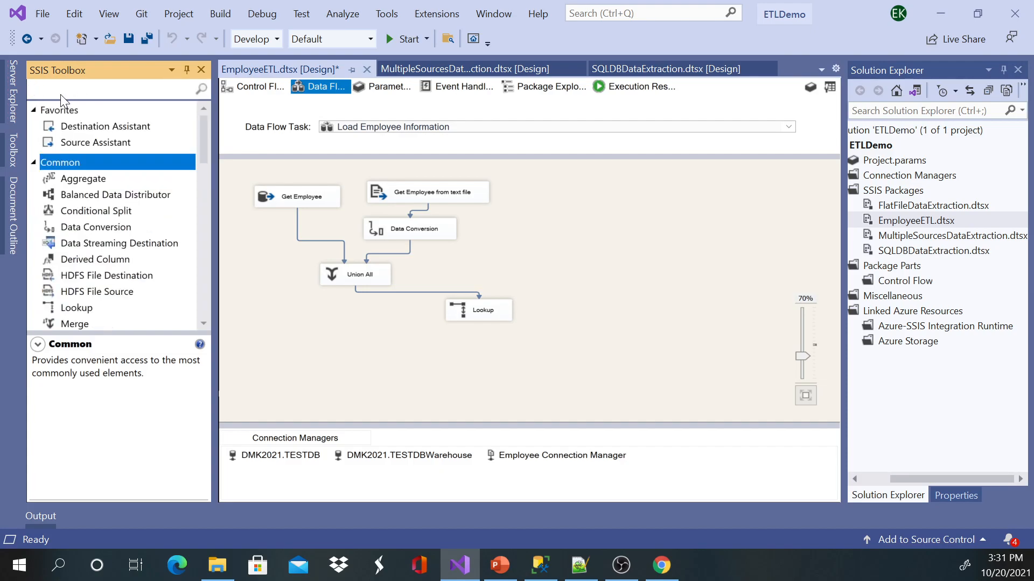
- Look through the SSIS toolbox's common components, other transforms and other destinations for one that can run SQL on the Lookup outputs
scroll(126, 242, "down", 4)
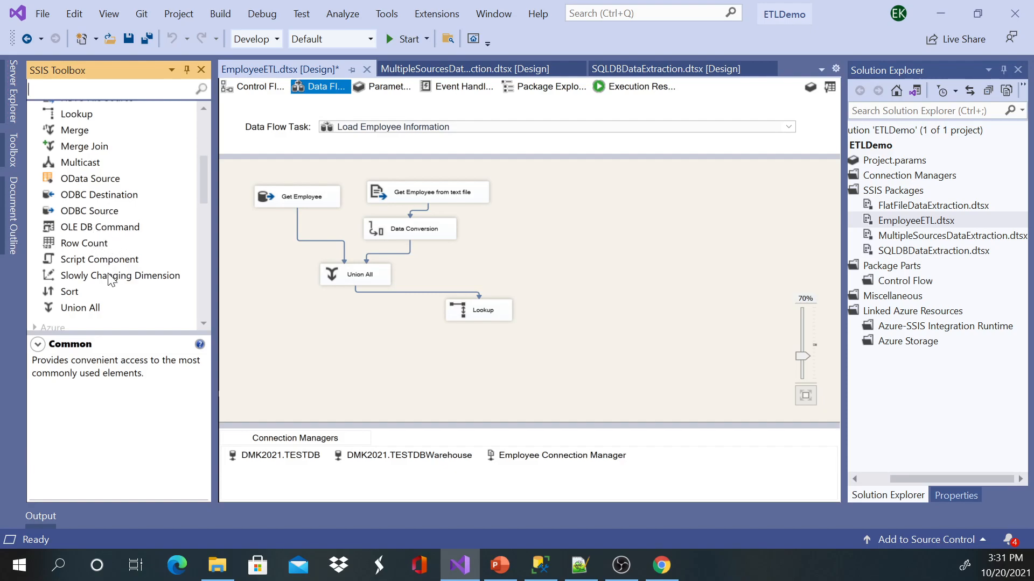
scroll(111, 276, "up", 4)
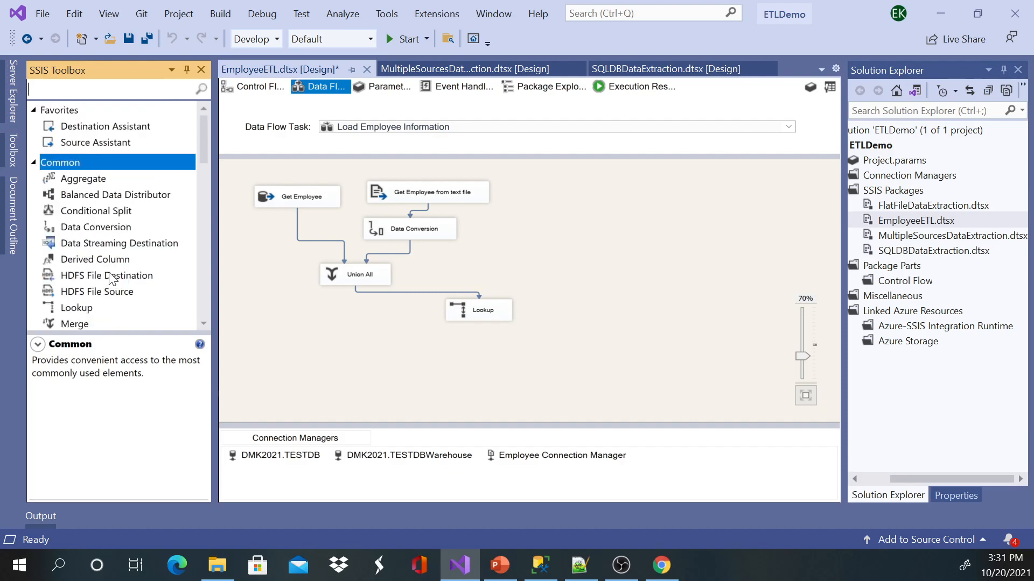
scroll(114, 269, "down", 9)
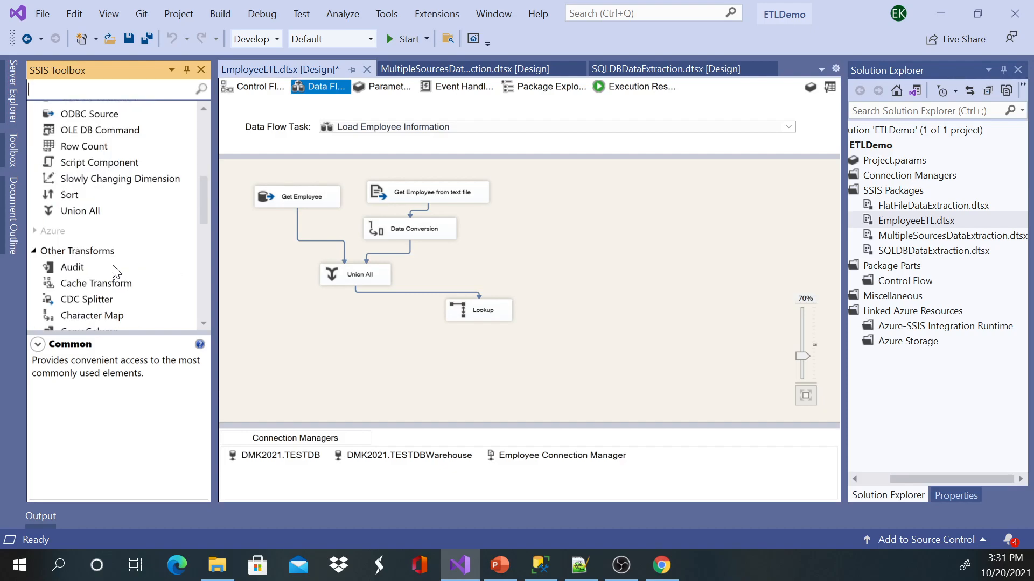
scroll(112, 265, "down", 2)
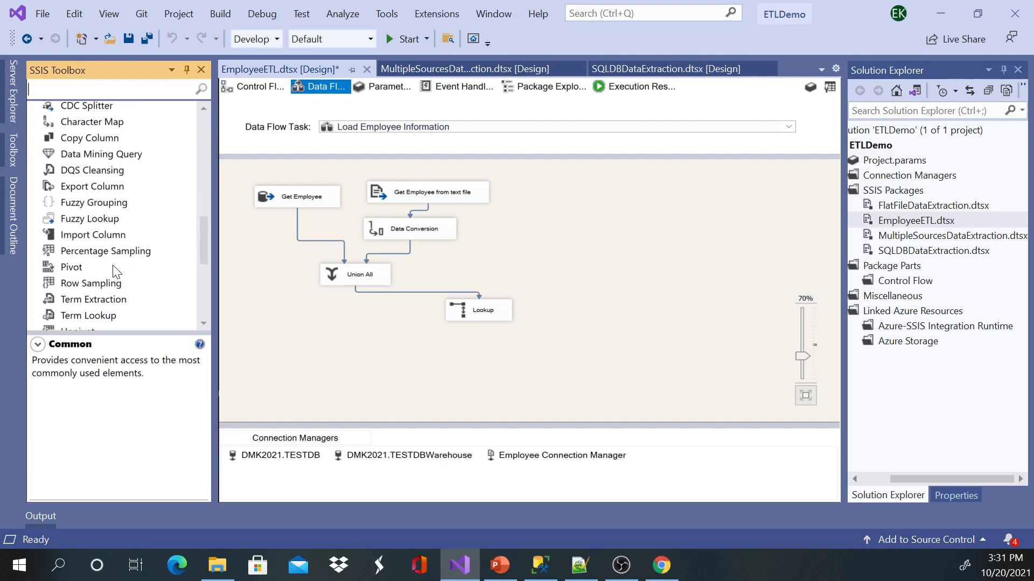
scroll(114, 270, "down", 2)
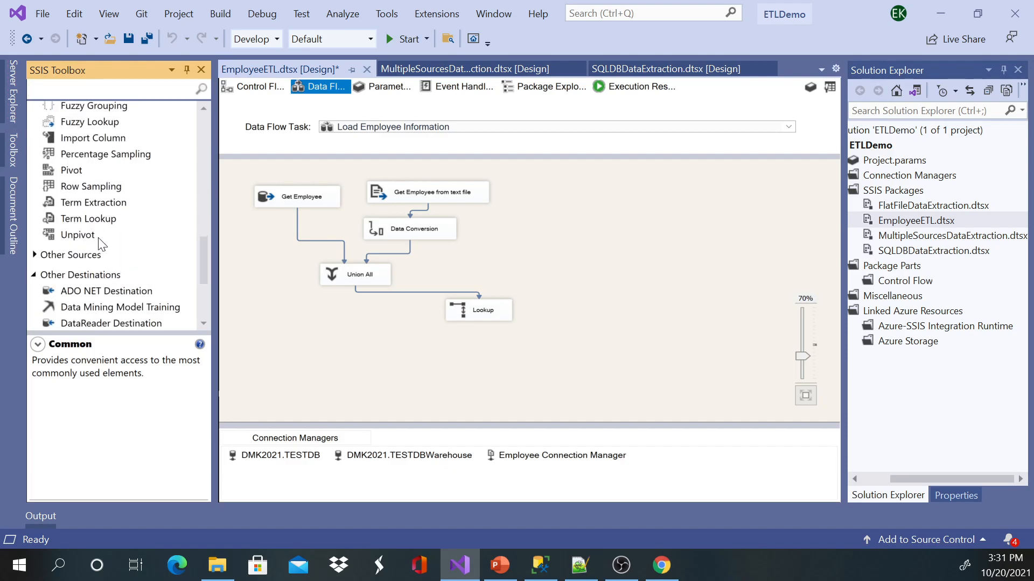
scroll(100, 244, "down", 3)
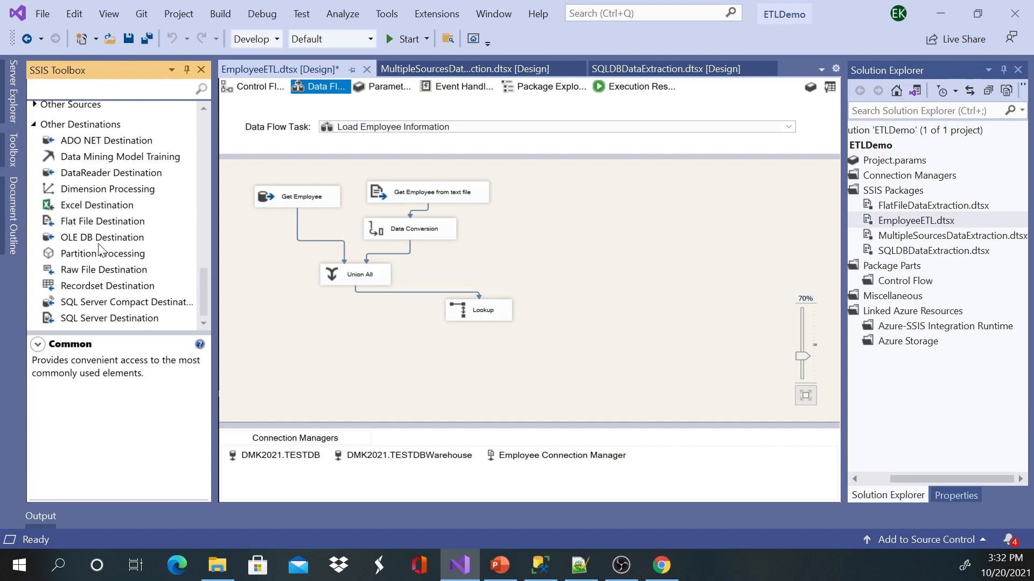
left_click(104, 287)
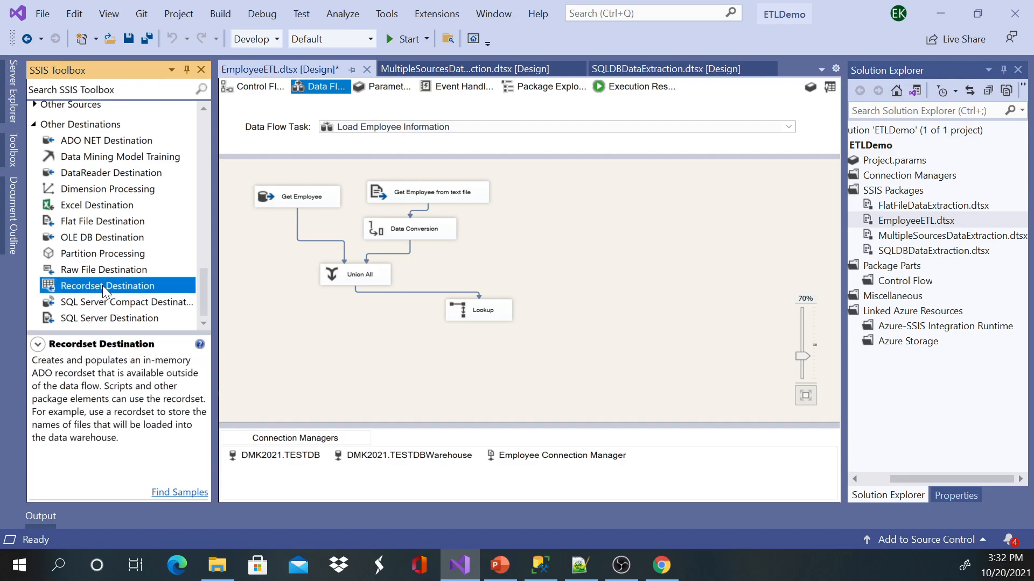
left_click(88, 238)
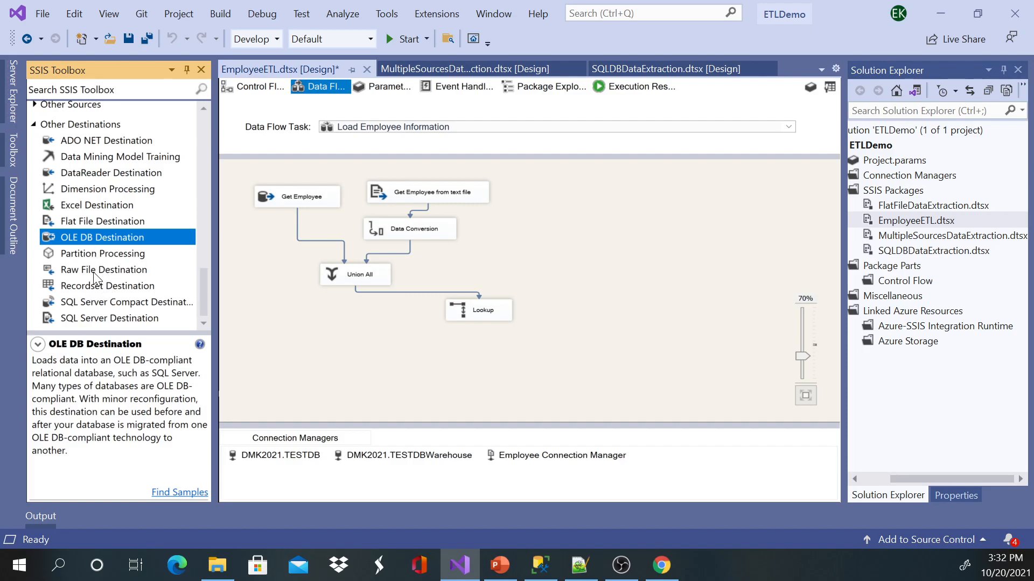
scroll(96, 278, "up", 4)
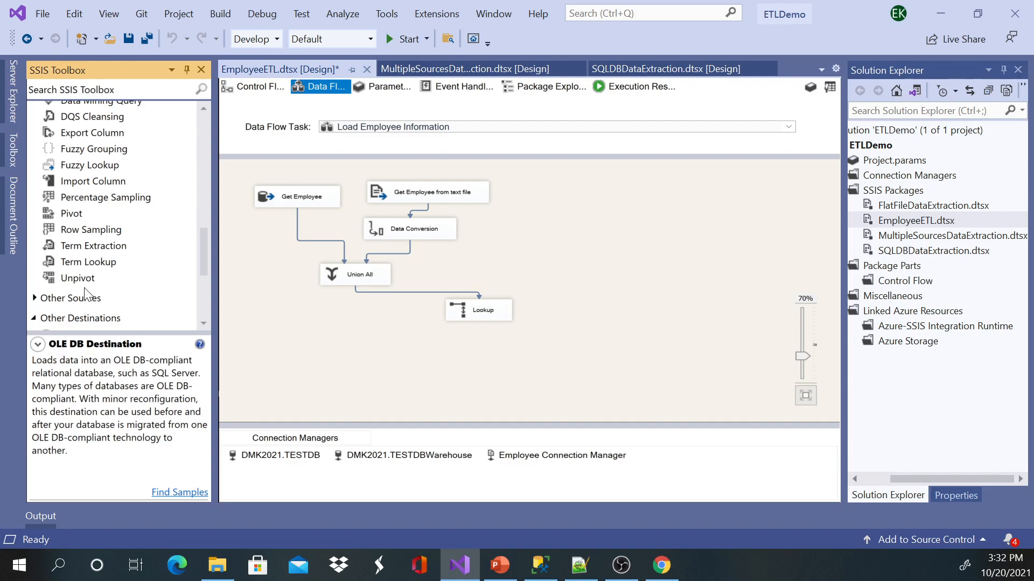
scroll(108, 296, "up", 2)
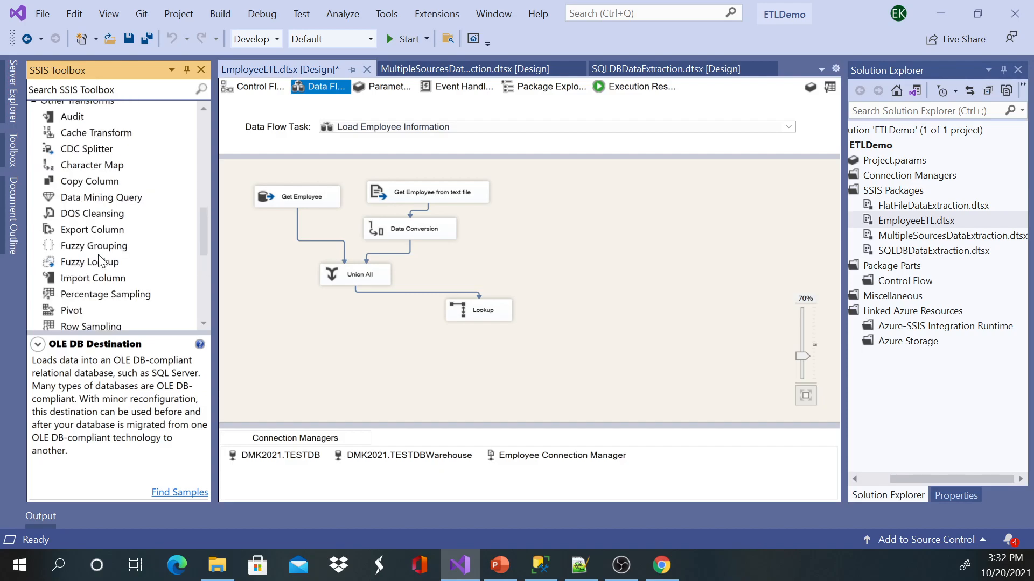
scroll(97, 274, "up", 2)
scroll(98, 276, "up", 2)
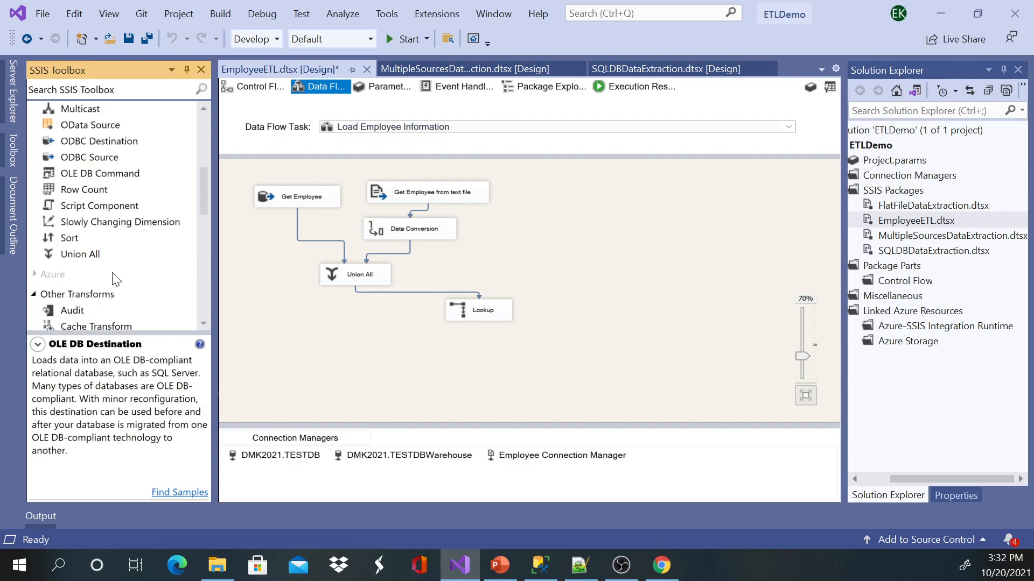
scroll(120, 303, "down", 2)
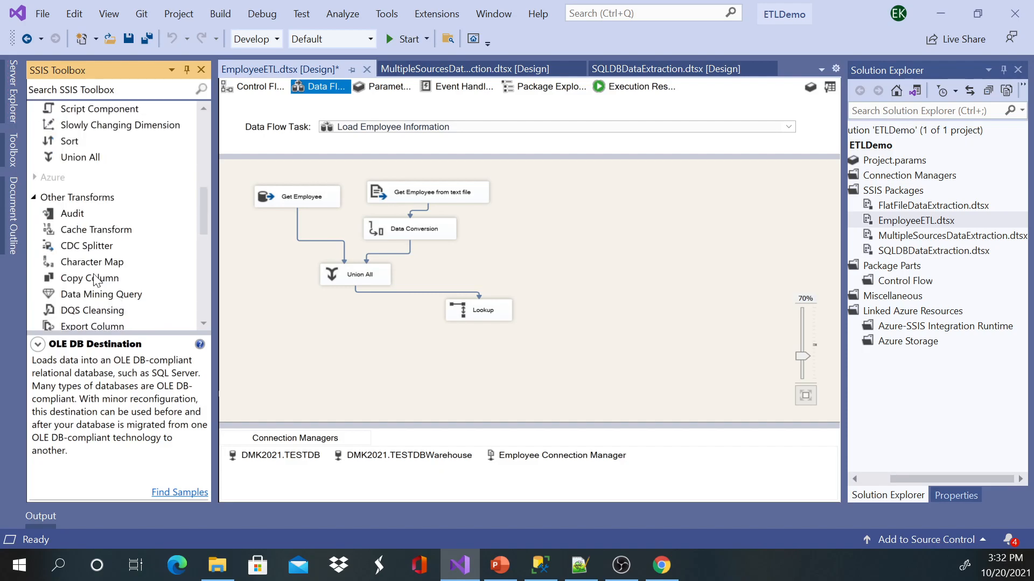
scroll(91, 237, "down", 2)
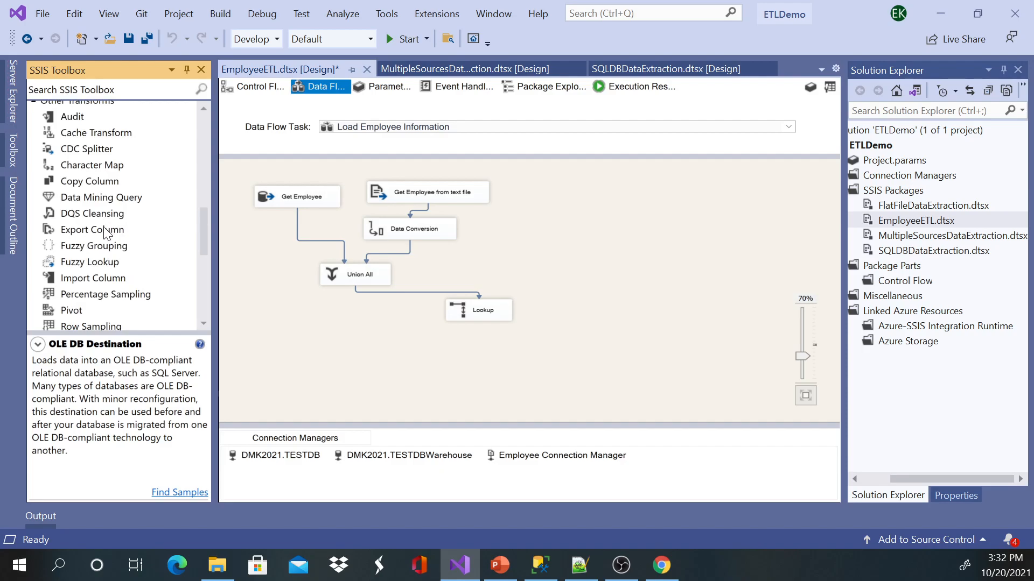
scroll(110, 296, "down", 2)
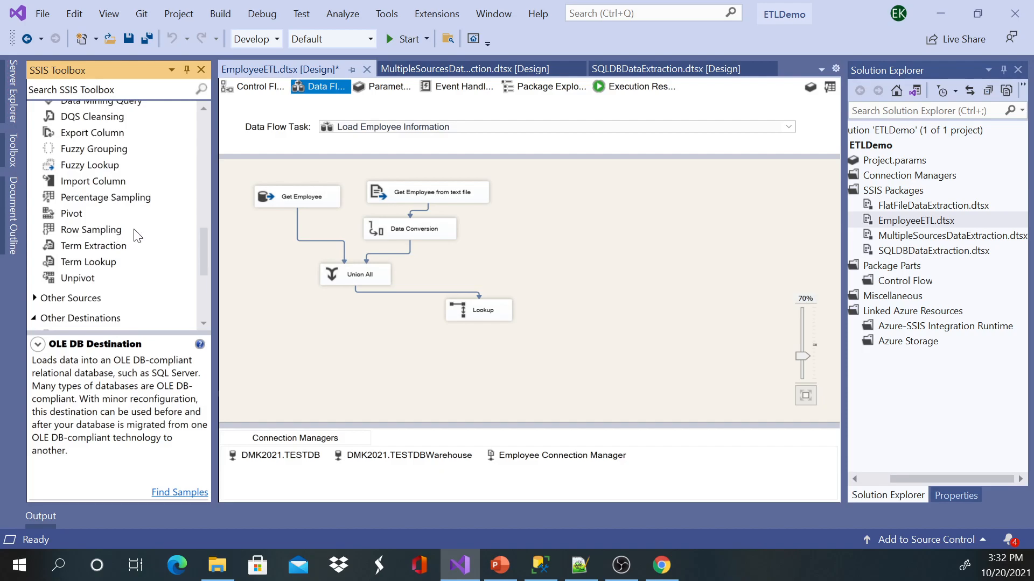
scroll(115, 233, "up", 8)
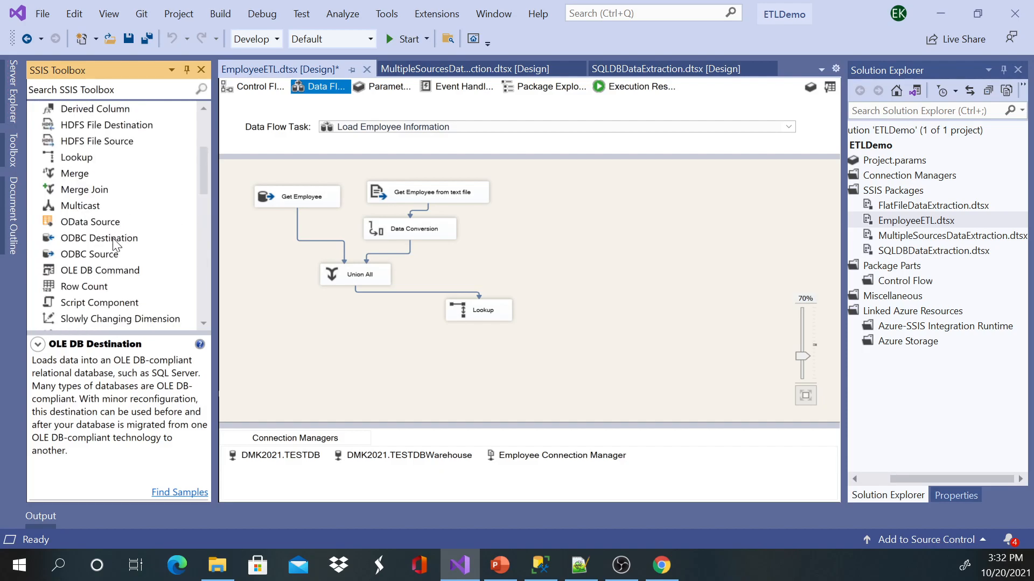
- Add an OLE DB Command below the Lookup and connect the Lookup Match Output to its input
left_click(108, 271)
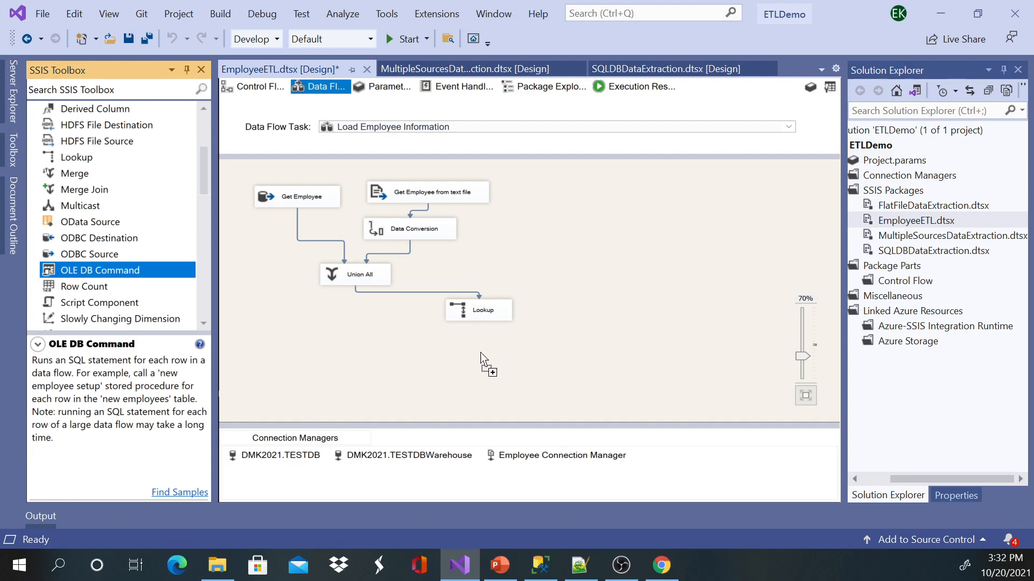
left_click(435, 357)
left_click(483, 309)
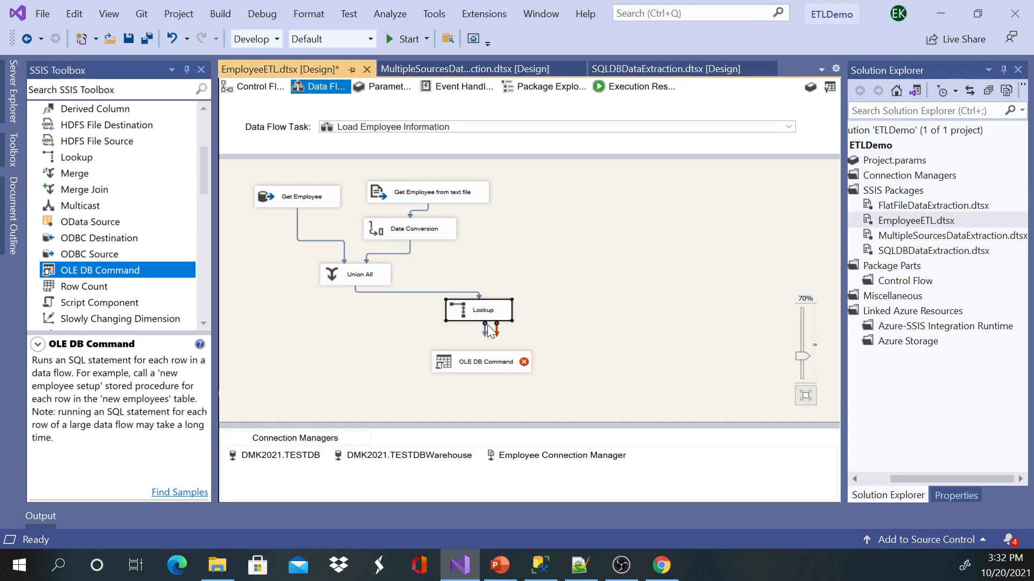
left_click(483, 332)
left_click(472, 305)
scroll(485, 339, "down", 2)
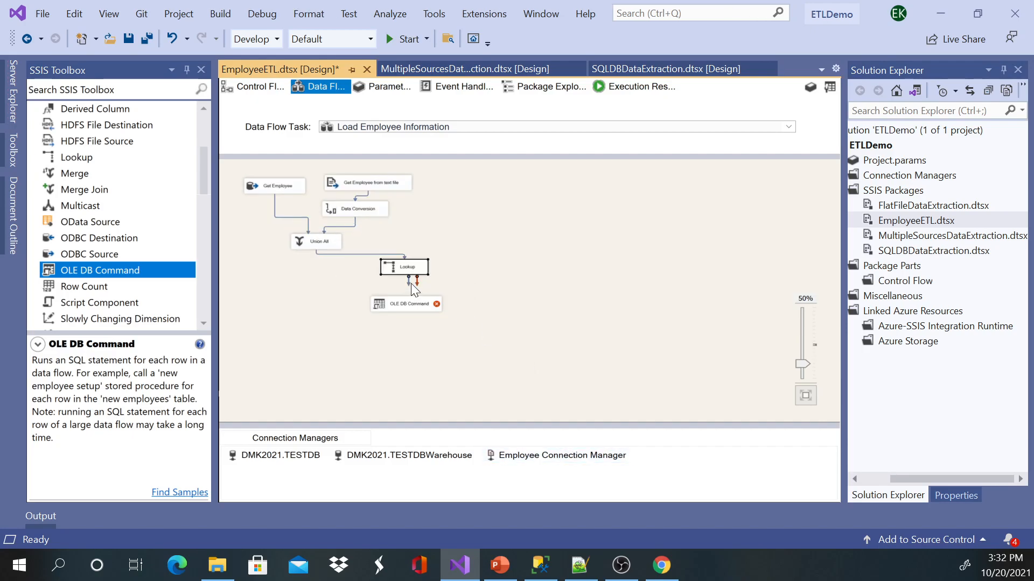
left_click_drag(409, 283, 408, 306)
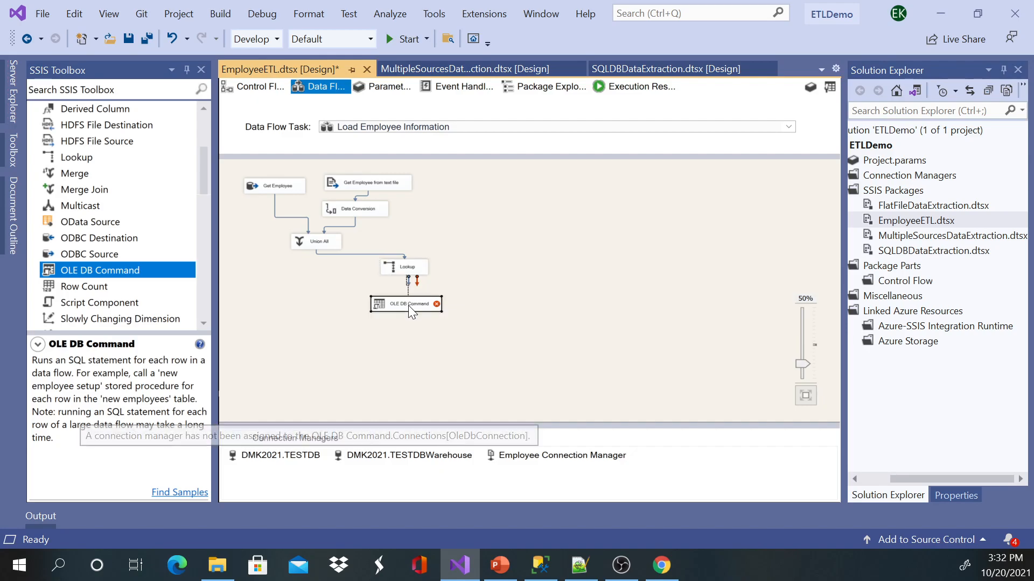
left_click(691, 281)
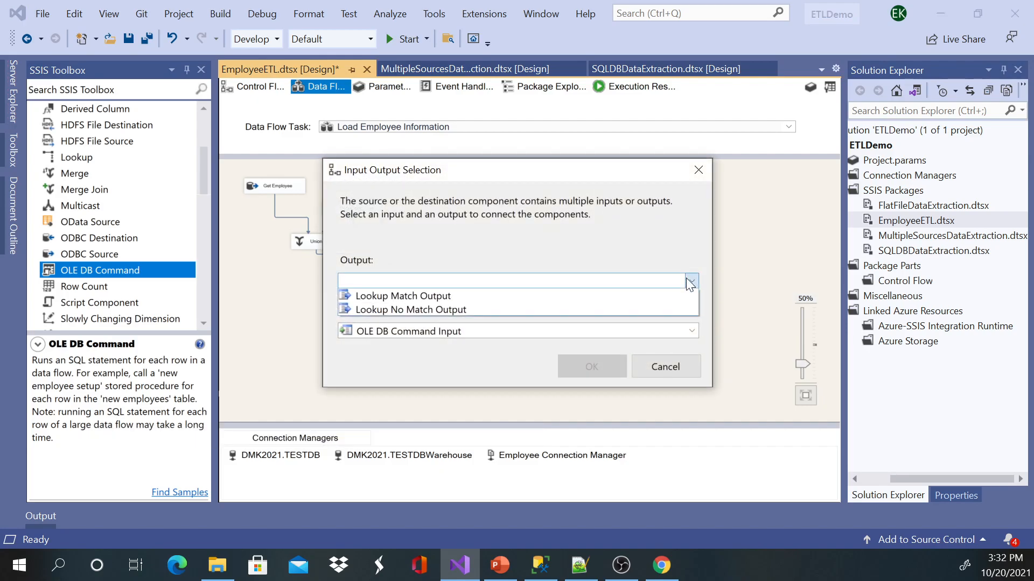
left_click(602, 296)
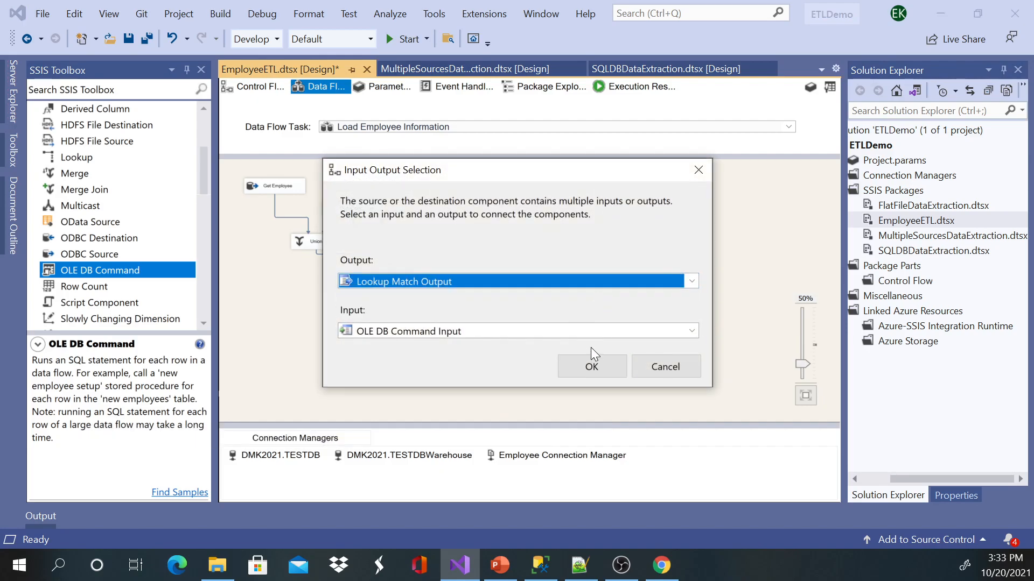
left_click(592, 367)
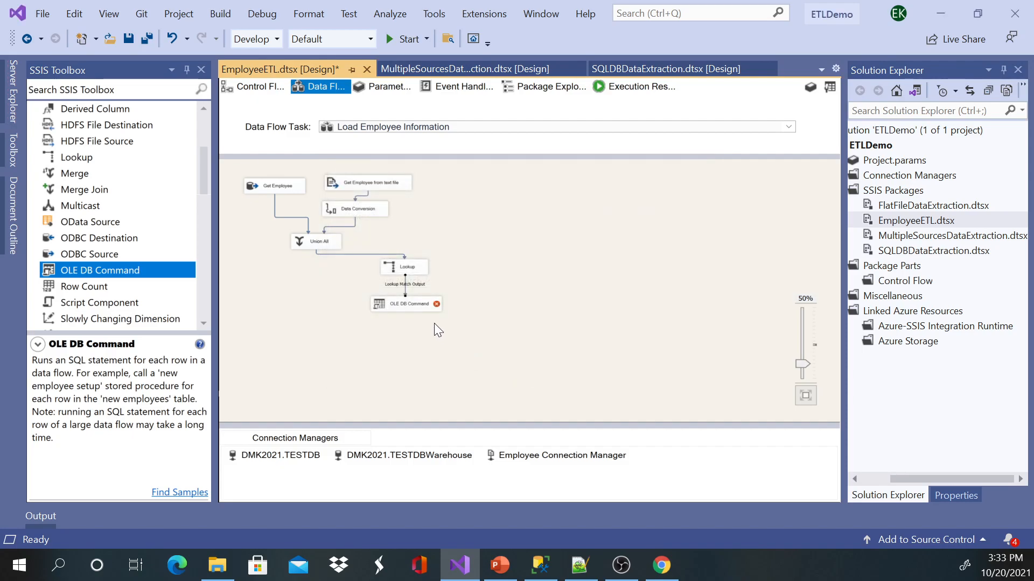
- Rename the OLE DB Command on the match output to "Update Record"
left_click(403, 306)
right_click(410, 305)
left_click(421, 301)
key("BackSpace")
key("BackSpace")
key("BackSpace")
key("BackSpace")
key("BackSpace")
key("BackSpace")
key("BackSpace")
key("BackSpace")
key("BackSpace")
key("BackSpace")
key("BackSpace")
key("BackSpace")
key("BackSpace")
key("BackSpace")
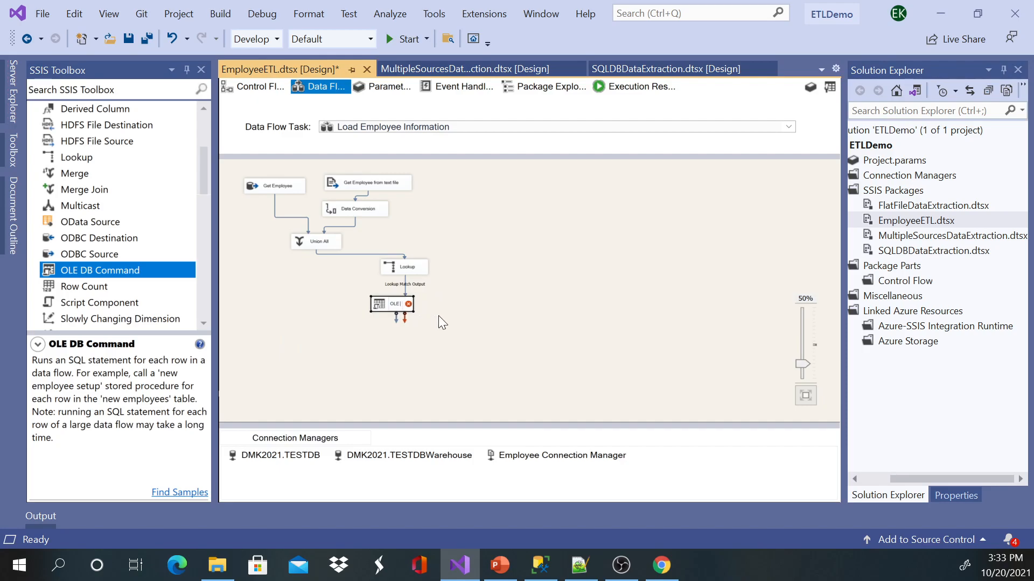
type("Update Record")
left_click(447, 325)
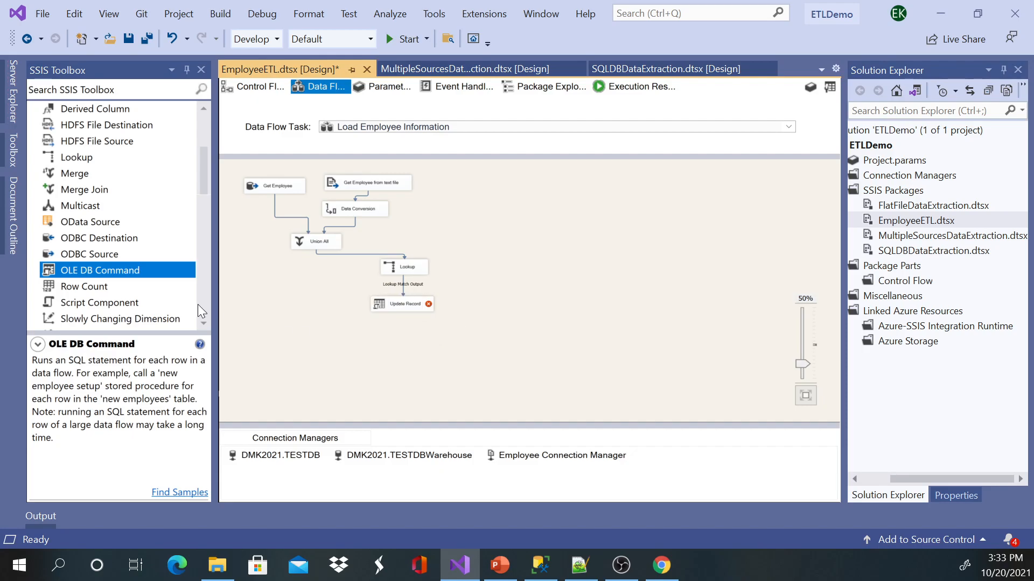
- Add a second OLE DB Command beside Update Record and connect the Lookup No Match Output to it
left_click_drag(116, 272, 317, 314)
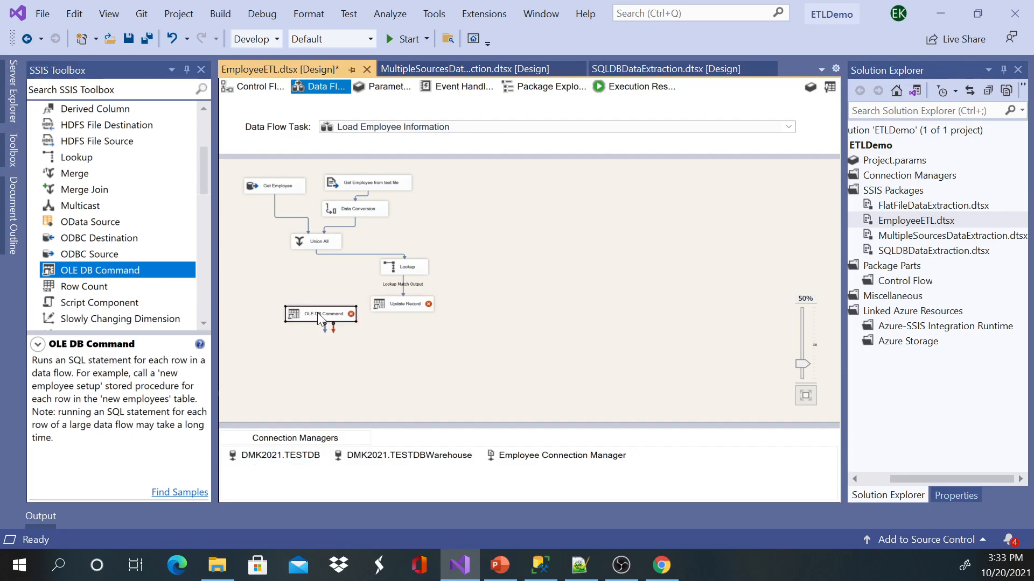
left_click(411, 268)
left_click_drag(409, 276, 326, 314)
- Rename the OLE DB Command on the no match output to "Insert New Record"
left_click(322, 314)
left_click(323, 314)
type("Insert")
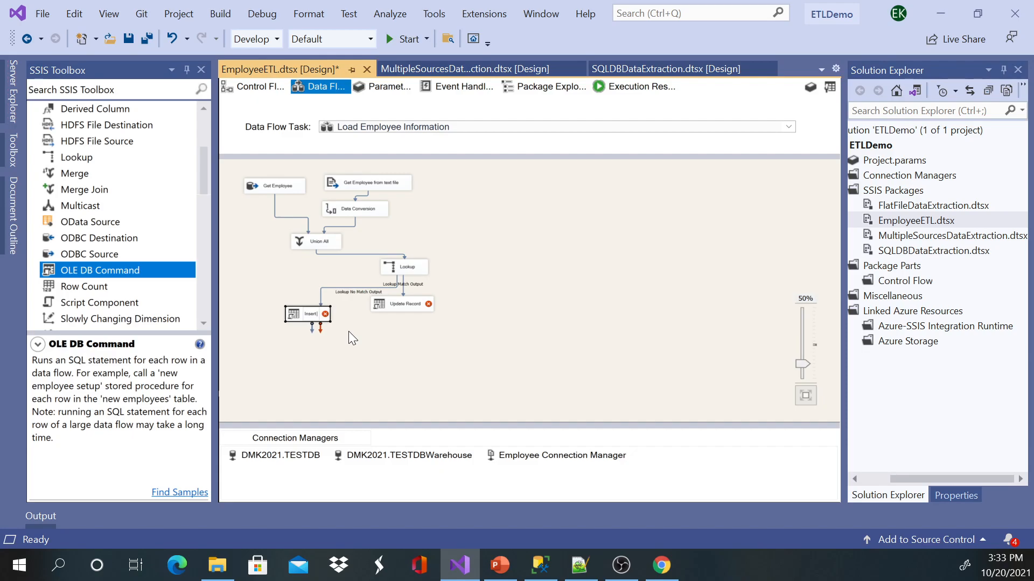
type(" New Rec")
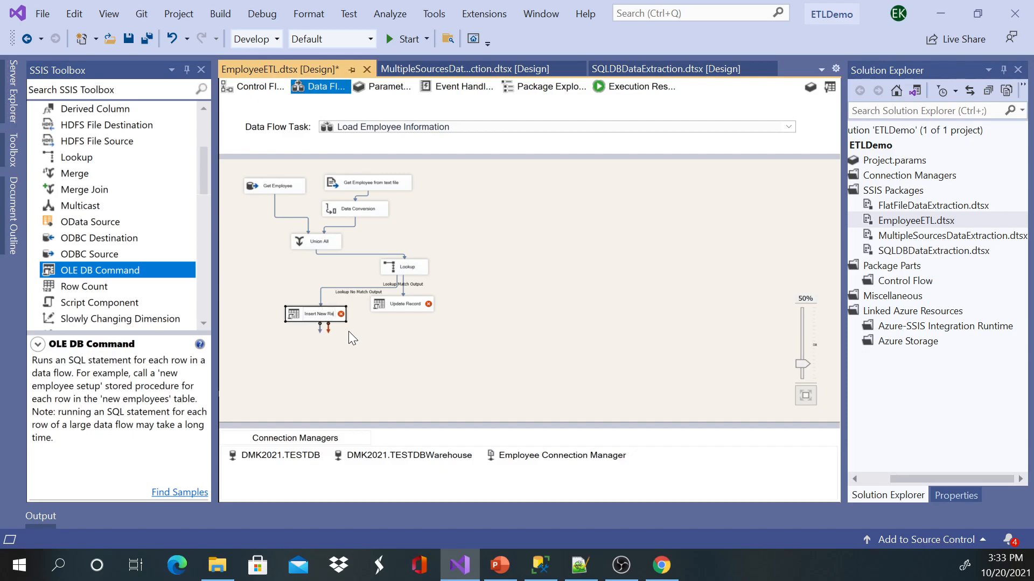
type("ord")
key("Return")
- Spread the two commands apart below the Lookup, with Update Record far to the right and Insert New Record lower left
scroll(485, 347, "up", 1)
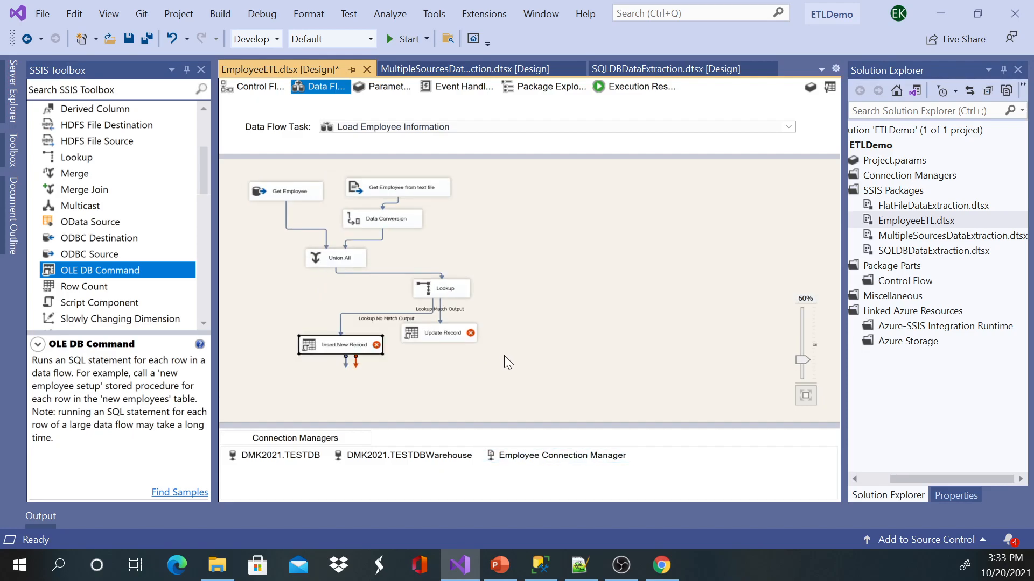
left_click_drag(440, 339, 621, 348)
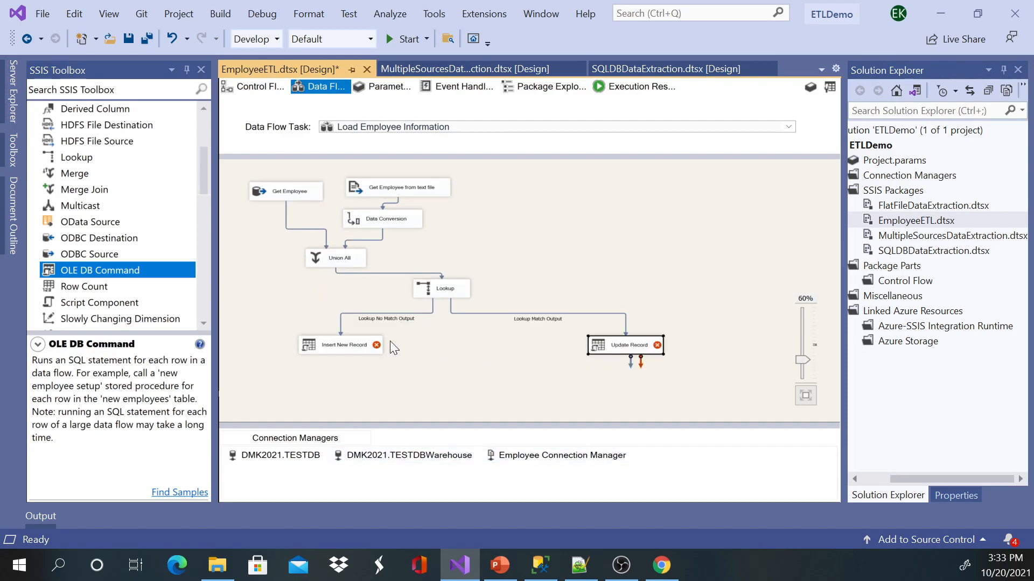
left_click(399, 455)
scroll(329, 347, "down", 1)
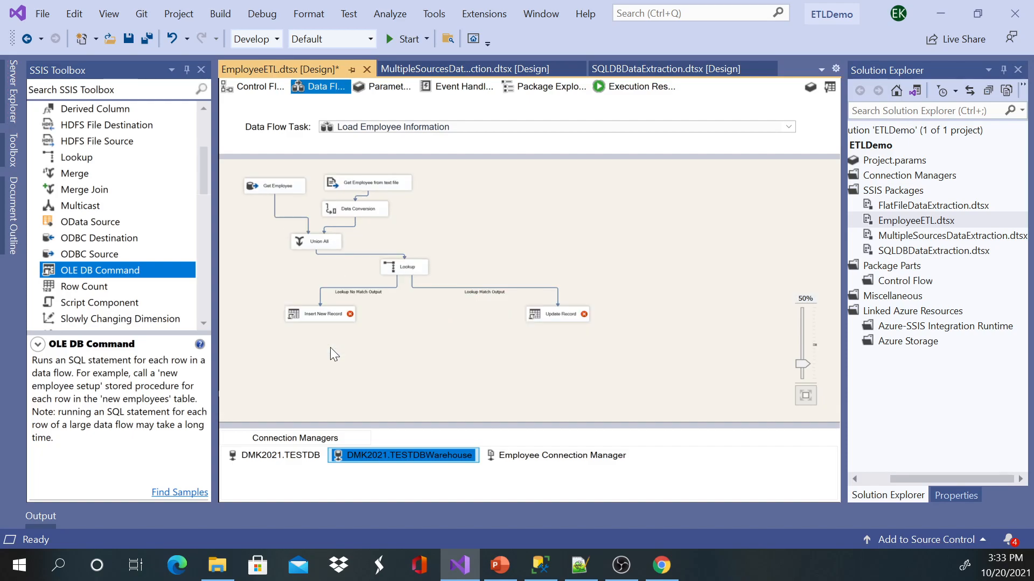
left_click(323, 327)
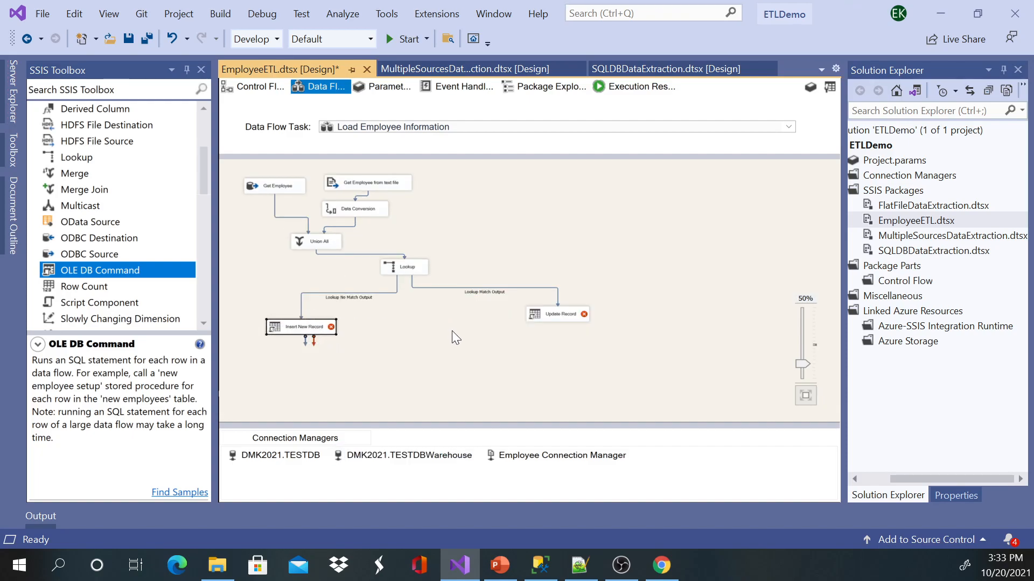
scroll(479, 343, "down", 3)
scroll(479, 343, "up", 6)
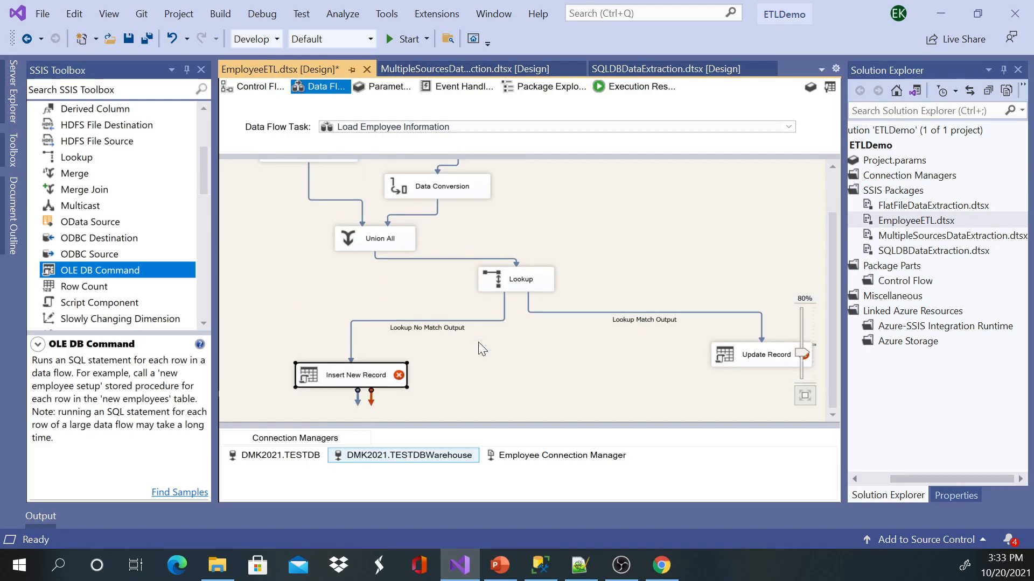
scroll(484, 338, "down", 2)
scroll(486, 340, "up", 1)
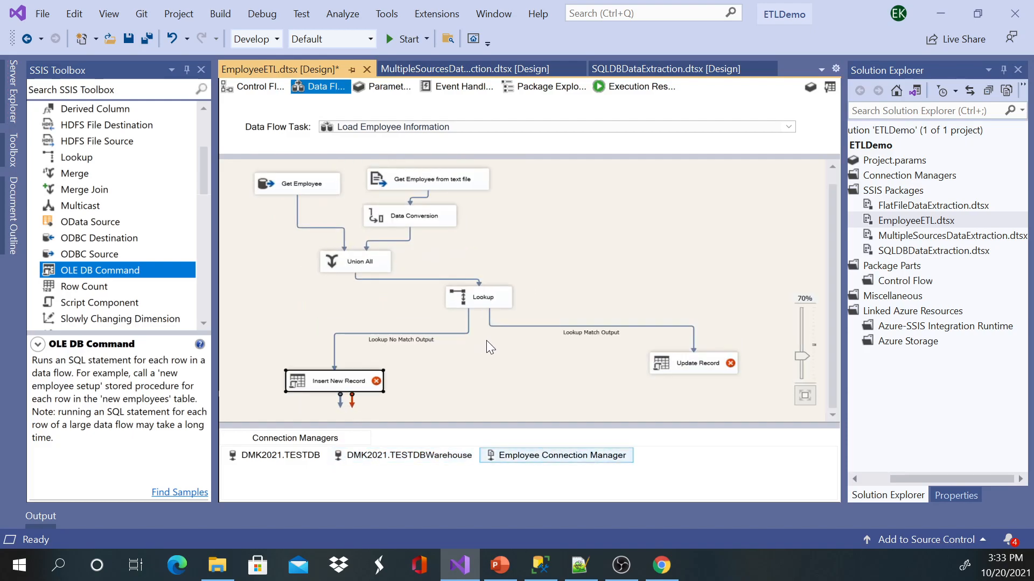
double_click(662, 361)
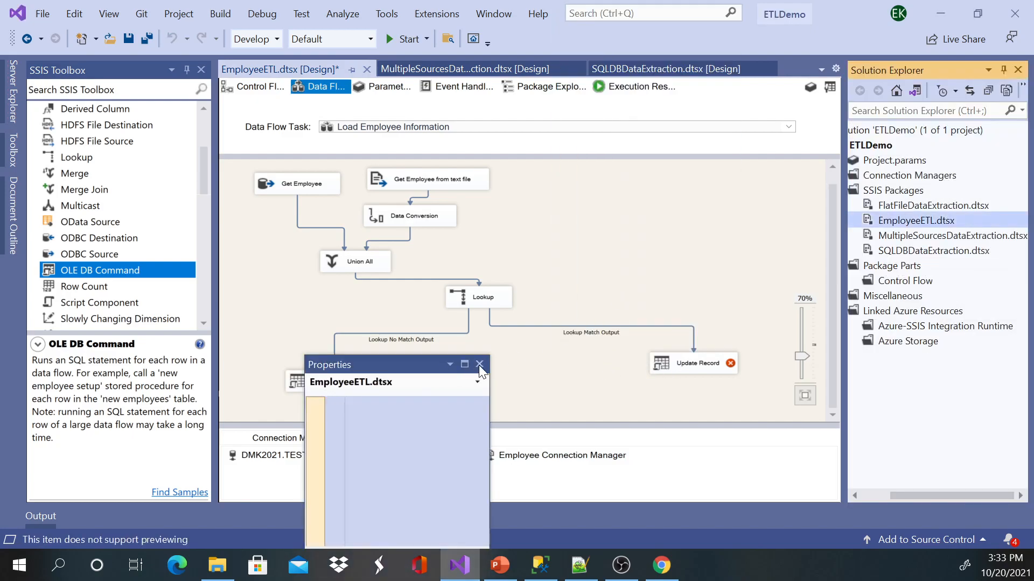
left_click(479, 364)
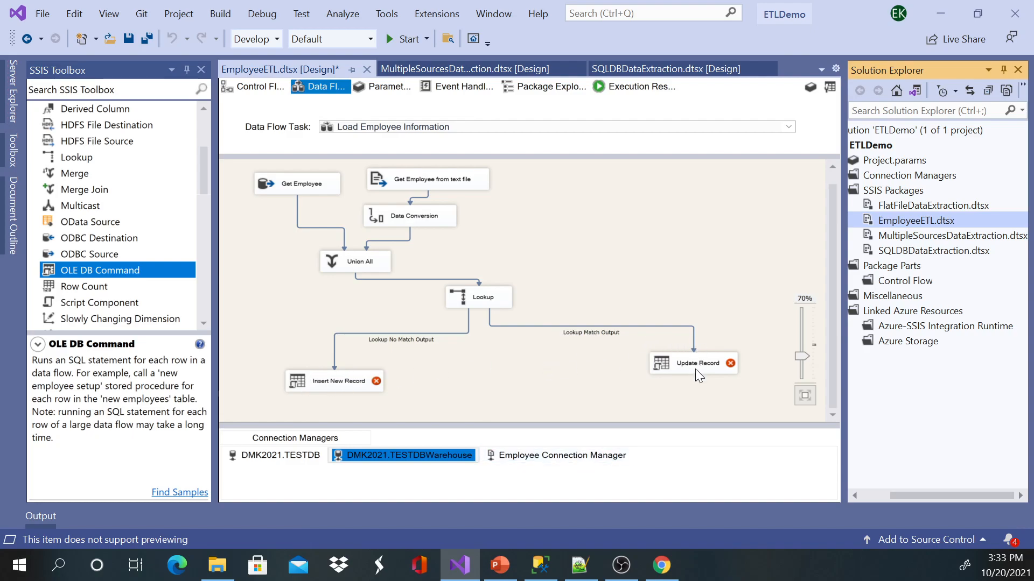
- Move Update Record closer to the Lookup, roughly level with Insert New Record
scroll(603, 363, "down", 1)
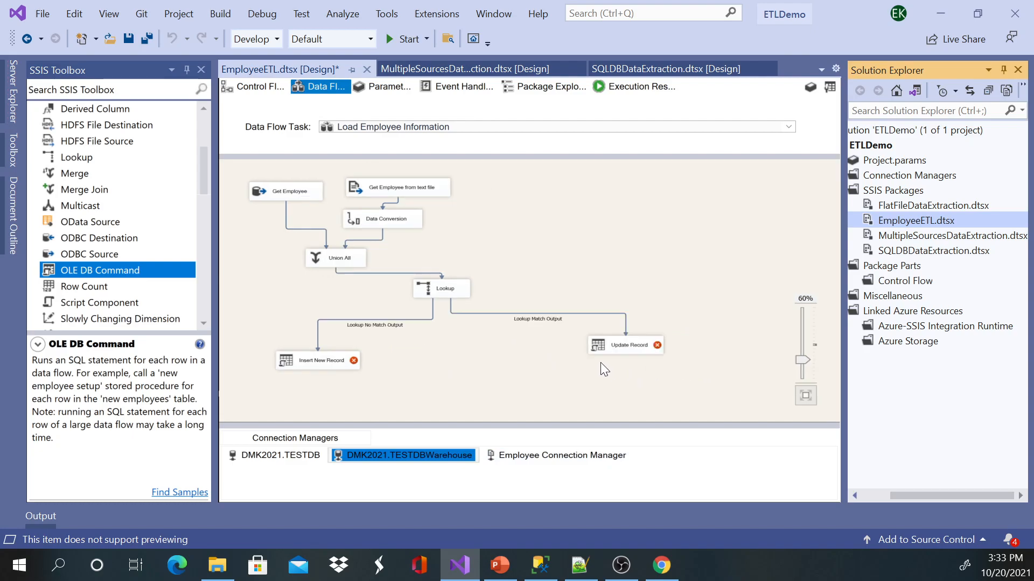
scroll(557, 357, "down", 2)
left_click_drag(473, 289, 408, 291)
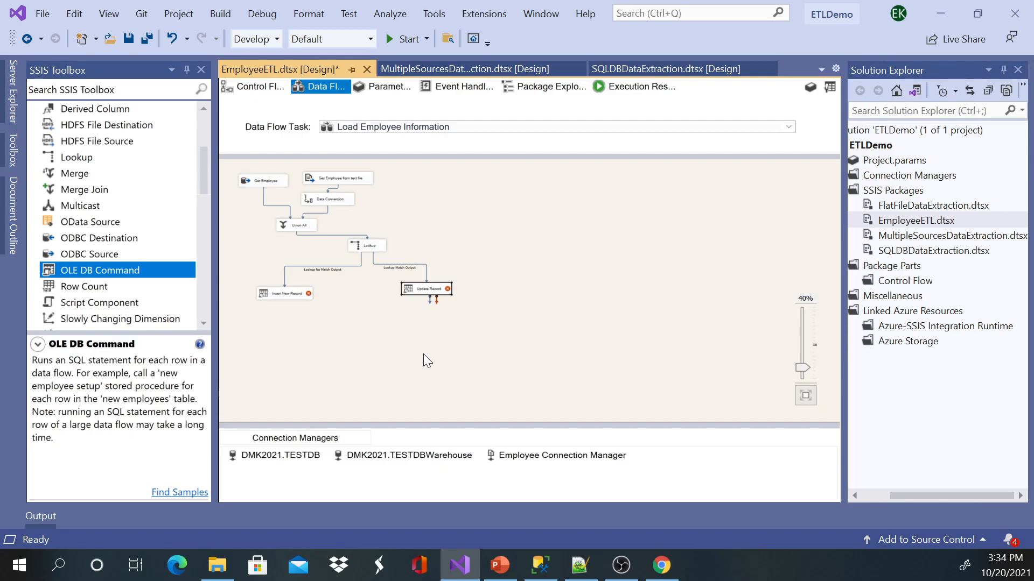
- In SQL Server Management Studio, start an update statement below the EmployeeID query: update Employees set EmployeeName = ''
left_click(540, 564)
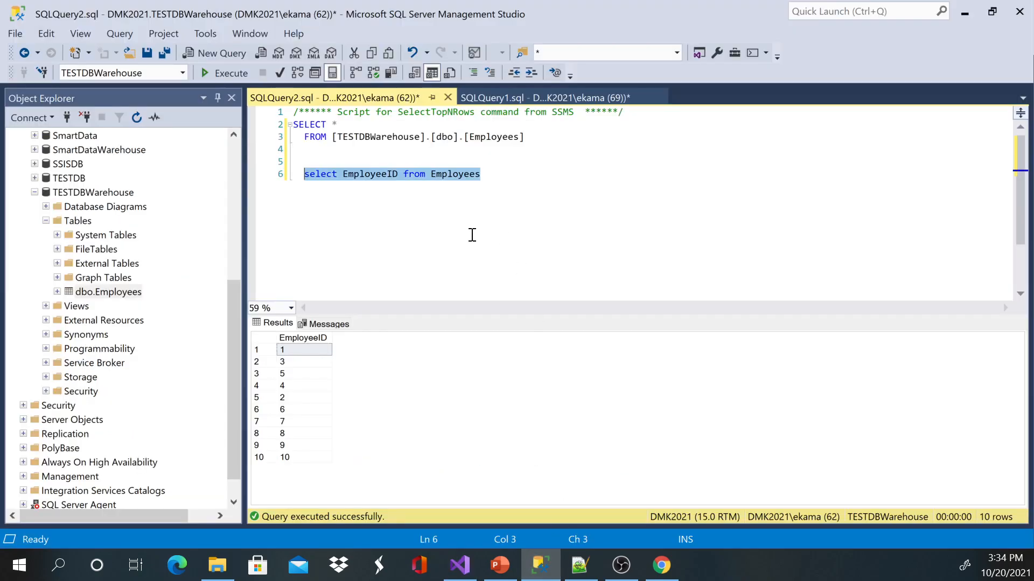
left_click(506, 178)
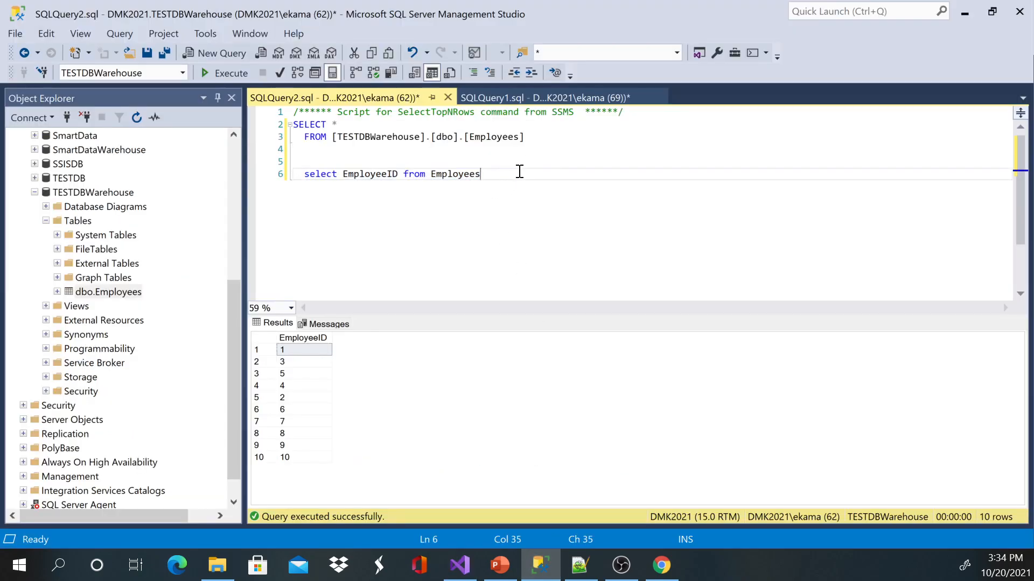
key("Return")
key("Return")
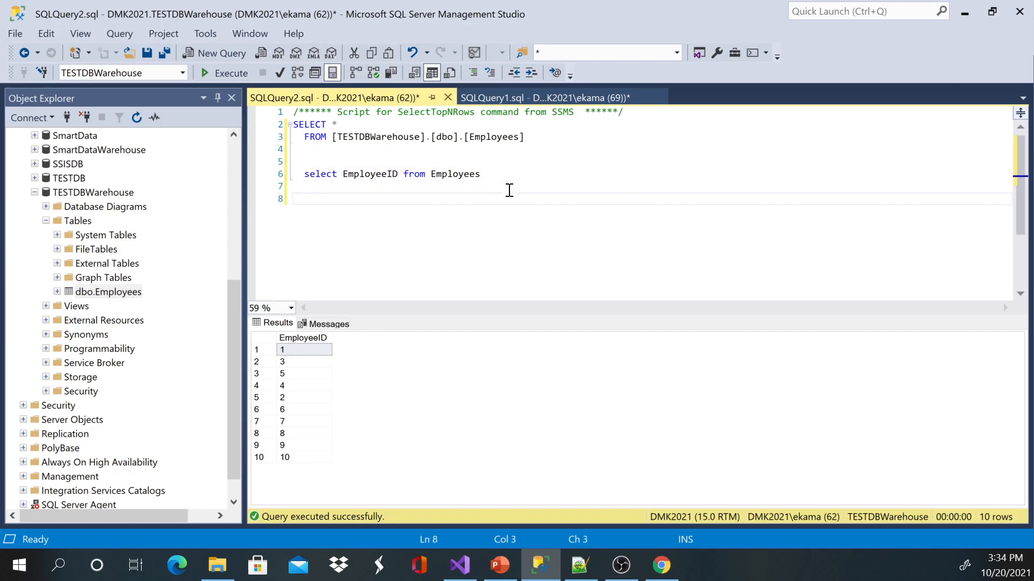
type("update employees")
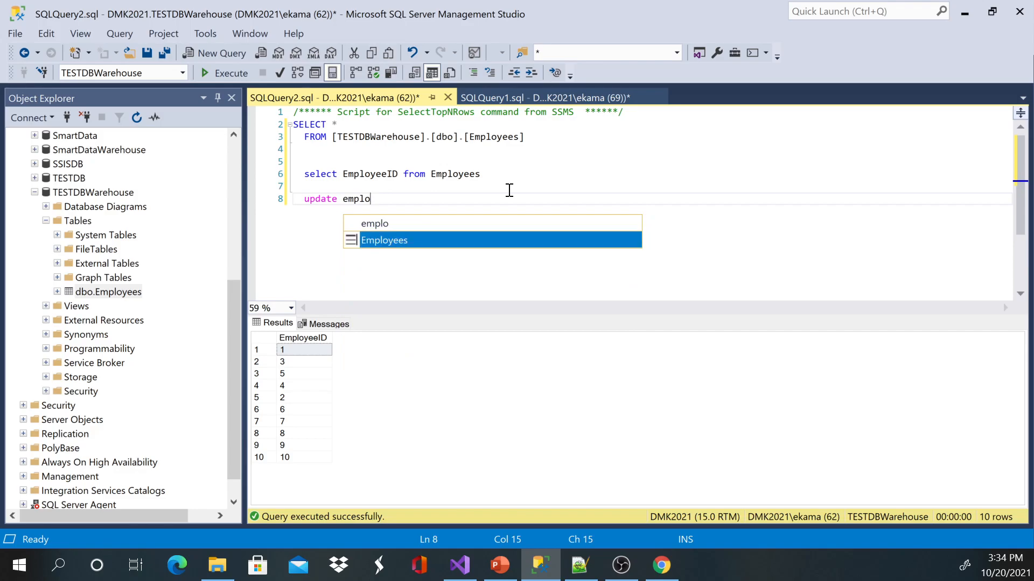
type("et ")
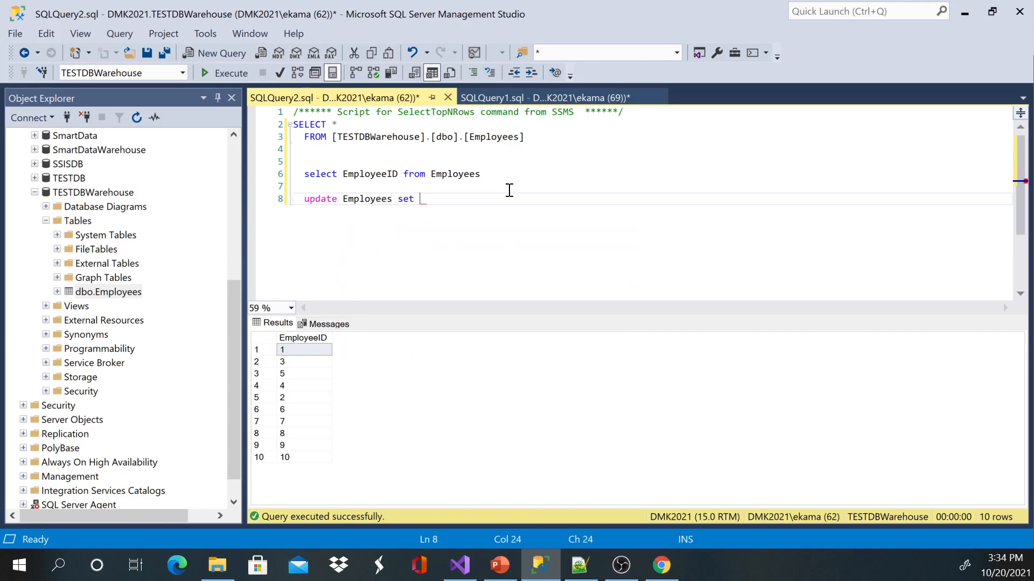
type("Emp")
key("Down")
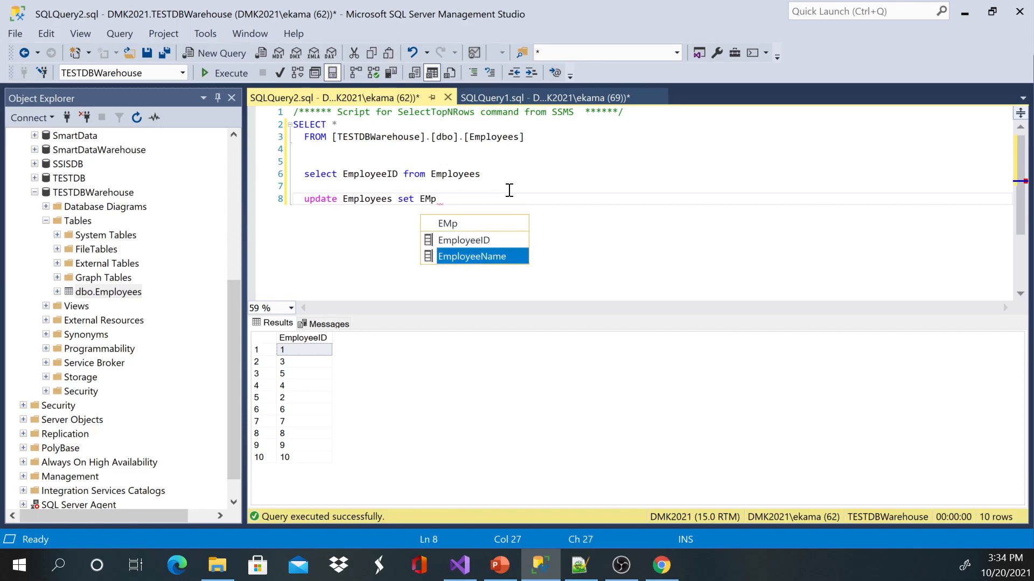
type("=")
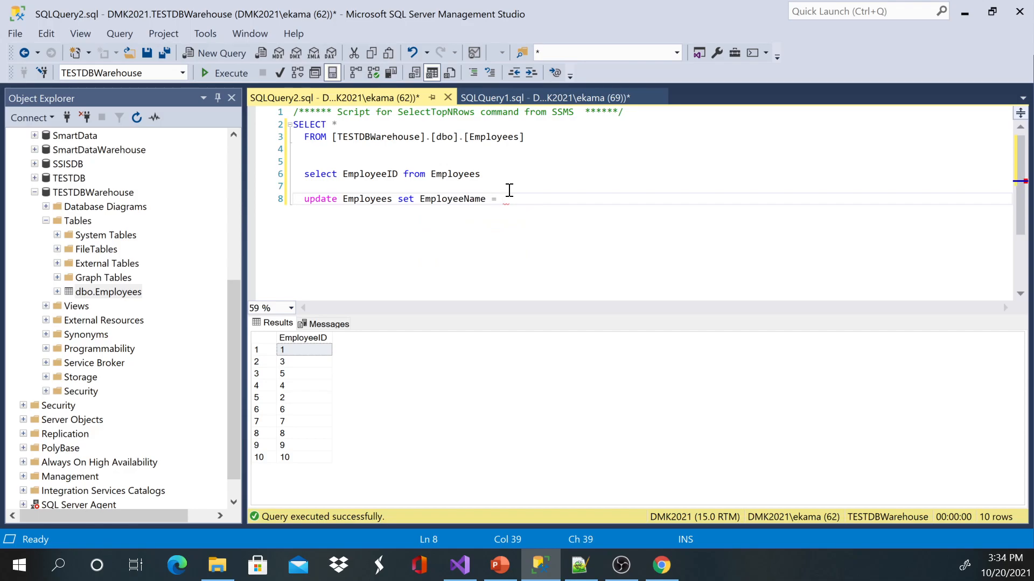
key("Left")
type("''")
key("Right")
- Extend the update statement's set list with HireDate = '' and a trailing comma
type("HireDate = '', Upd")
key("Down")
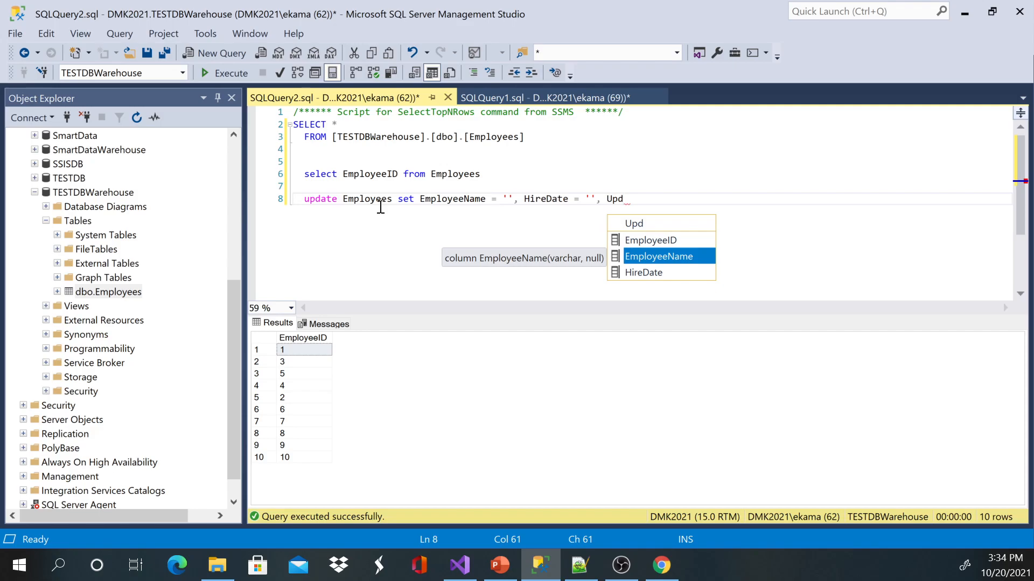
key("Down")
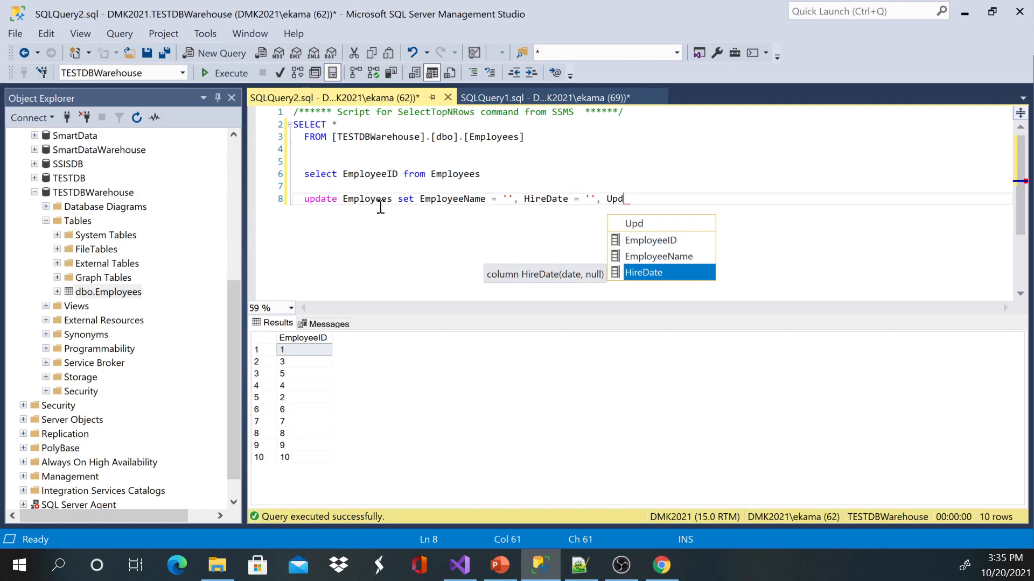
key("ctrl")
key("BackSpace")
key("BackSpace")
key("BackSpace")
key("BackSpace")
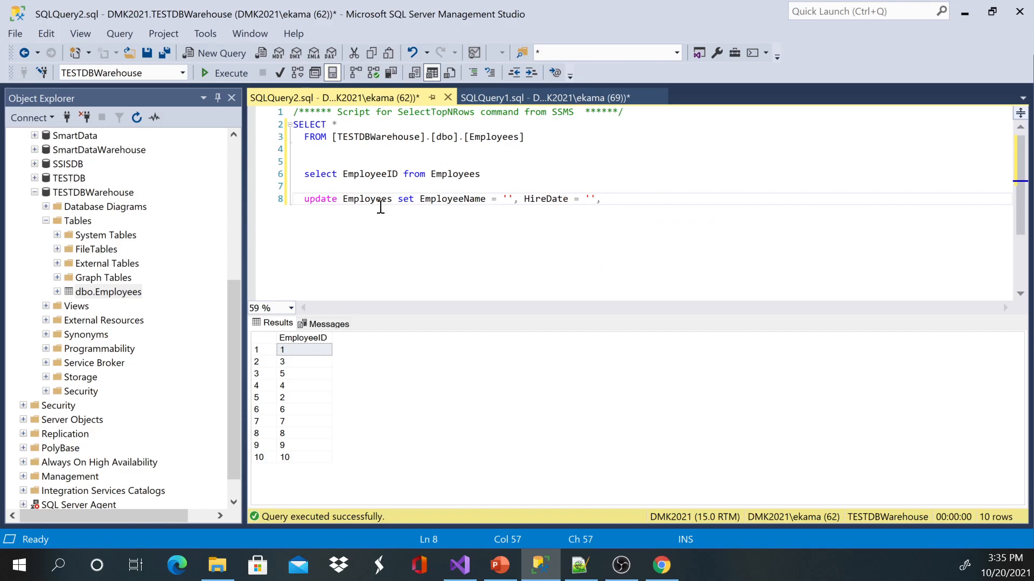
- Complete the update statement with UpdatedDate = '' and the condition where EmployeeID = ?
type("UpdatedDate = '' where")
type("Emplo")
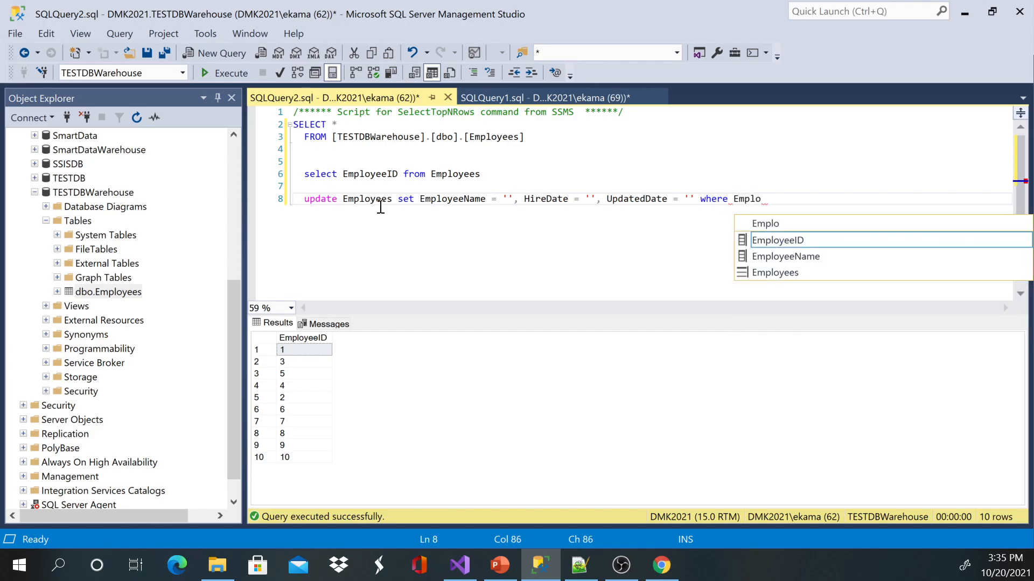
type("yeeID = ")
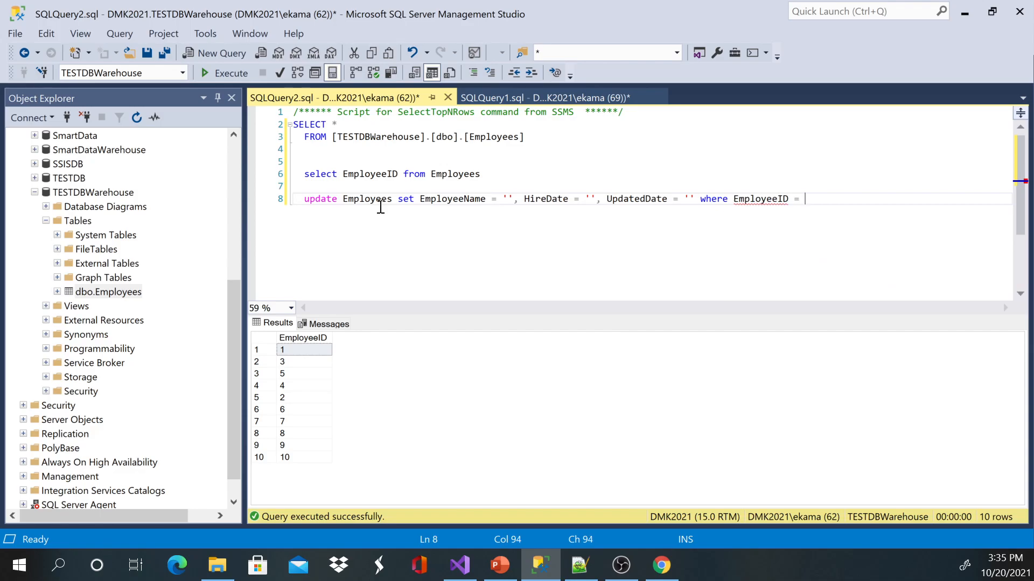
type("?")
- Replace the empty strings for UpdatedDate, HireDate and EmployeeName in the update statement with ? placeholders
left_click(692, 199)
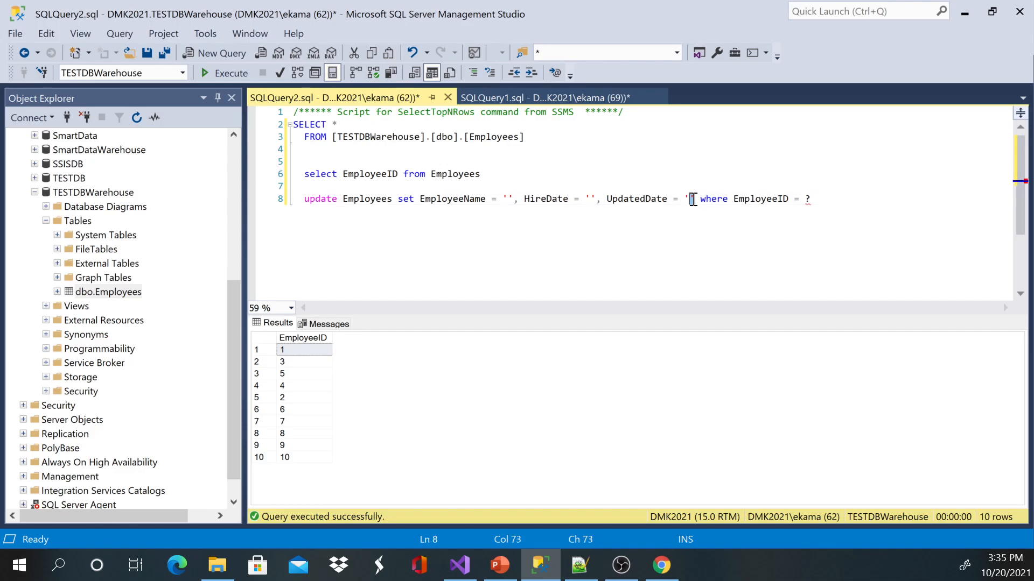
type("?")
left_click(593, 198)
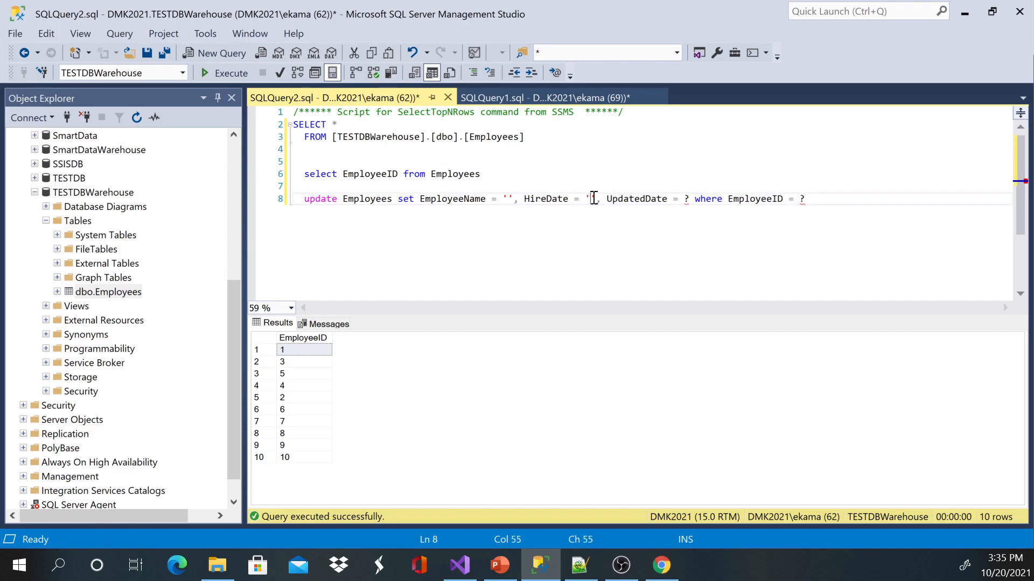
double_click(590, 199)
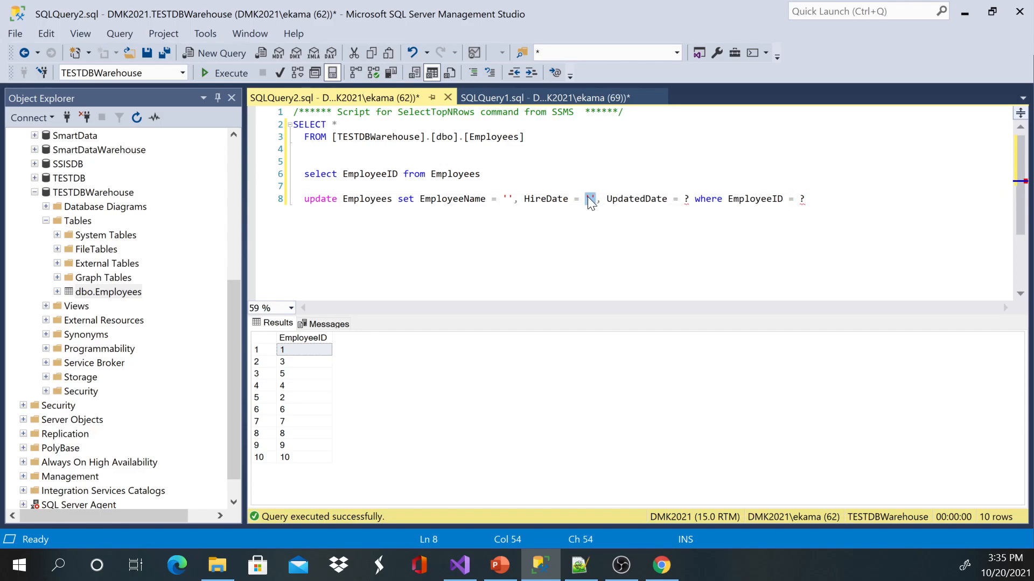
type("?")
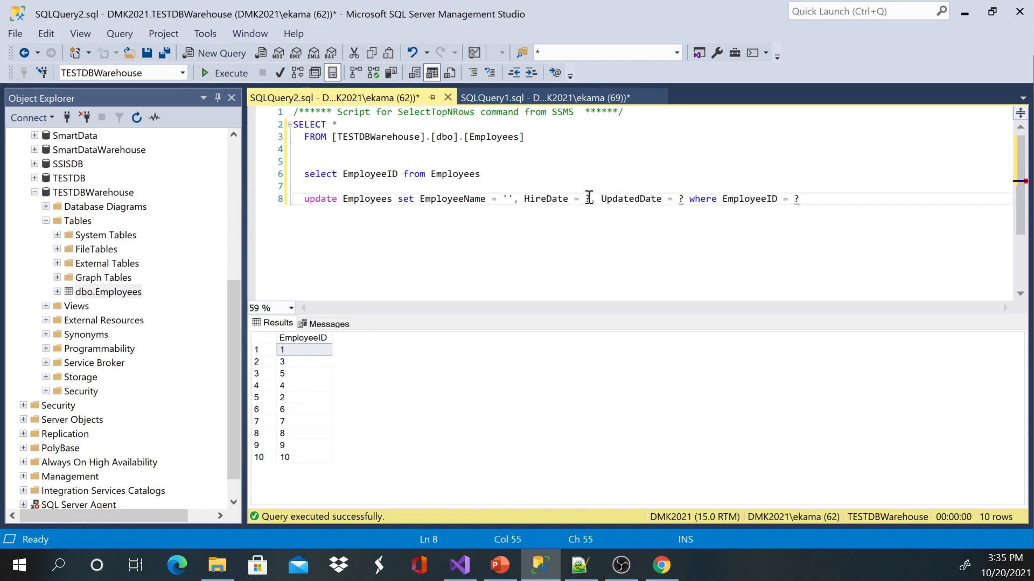
double_click(507, 199)
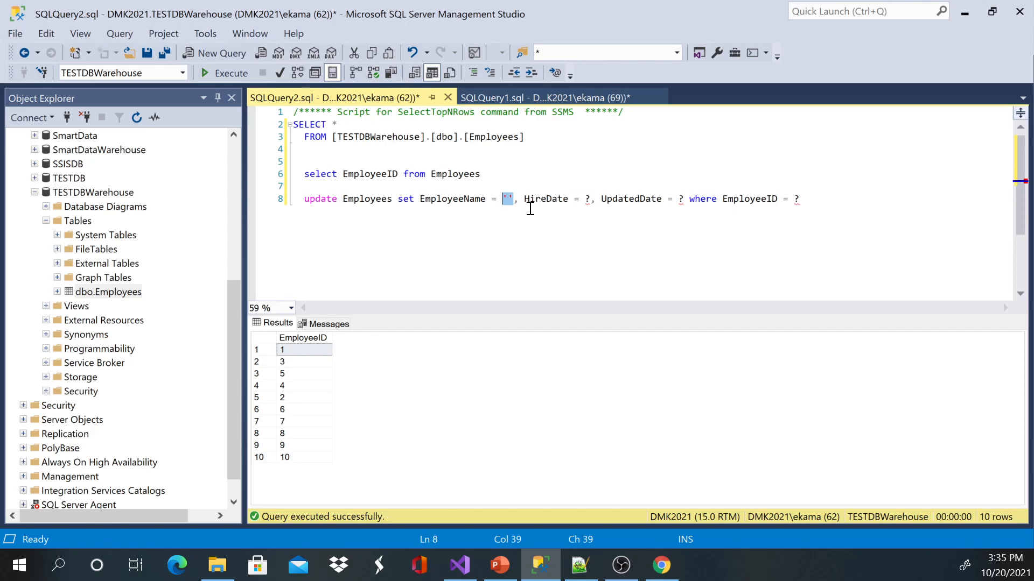
type("?")
- Two lines below the update statement, write Insert into Employees(EmployeeName, HireDate)
left_click(807, 199)
key("Return")
key("Return")
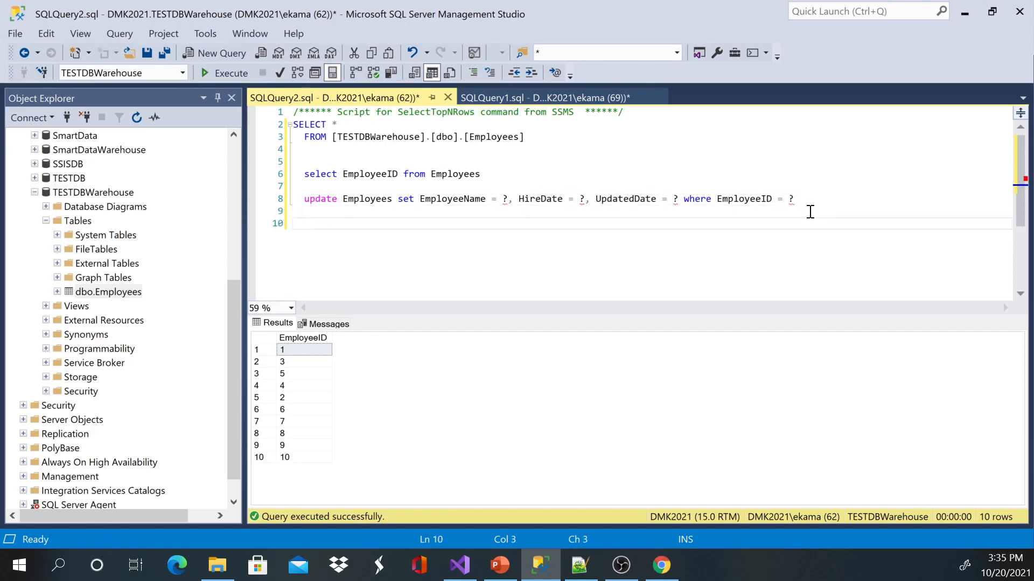
type("Insert into EMp")
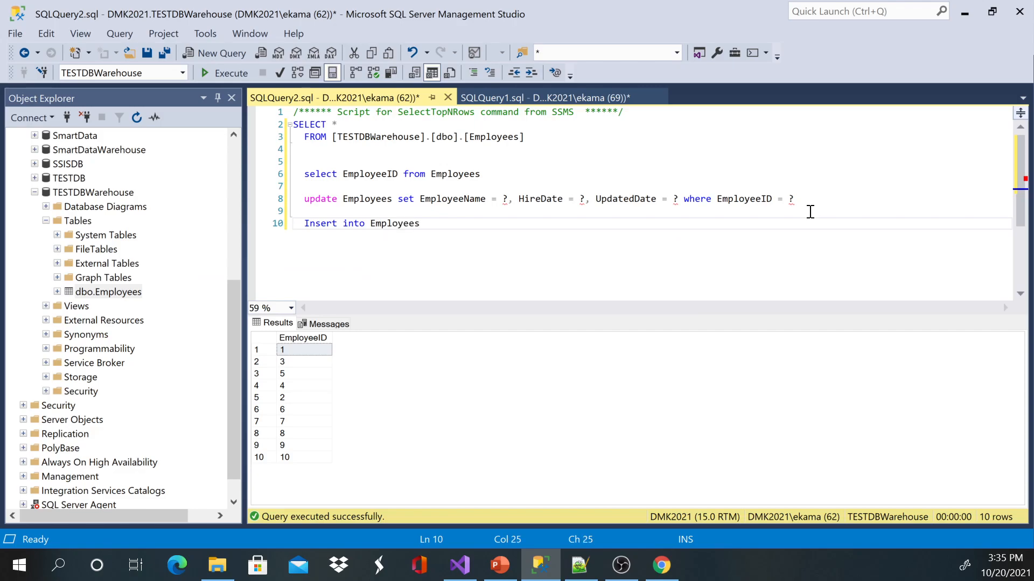
key("BackSpace")
type("(Emp")
key("Down")
key("Tab")
type(", ")
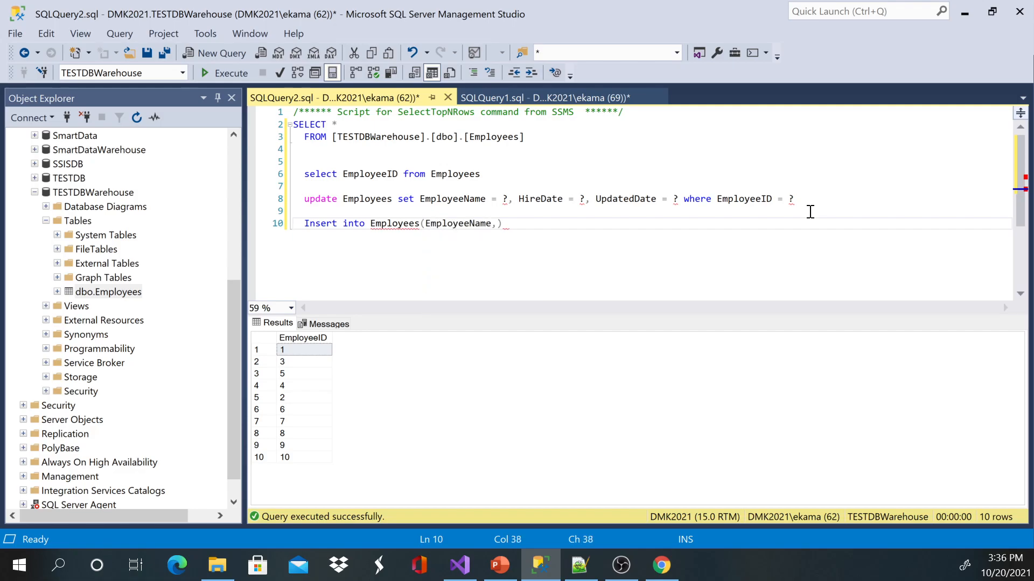
type("Hire")
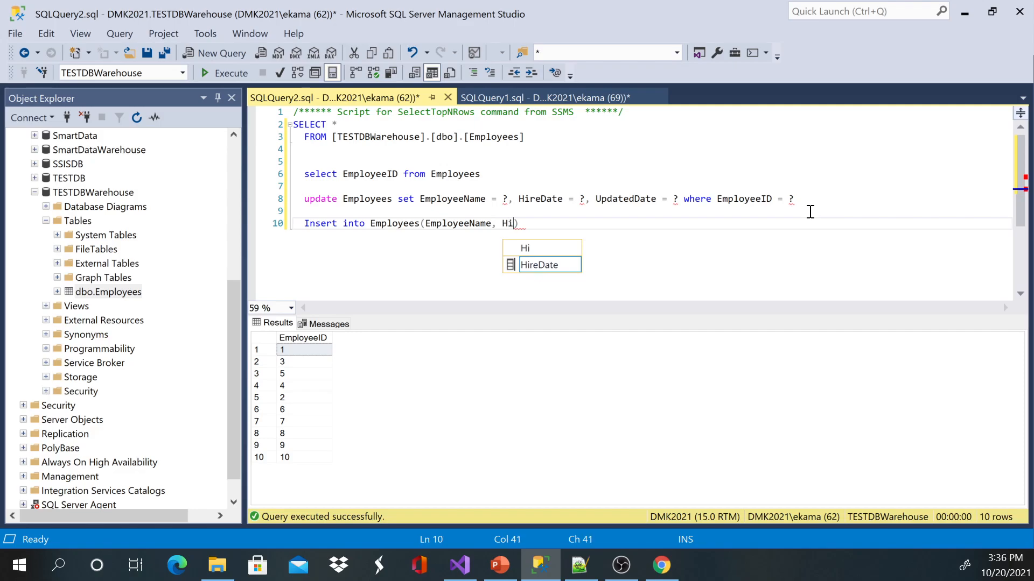
key("Tab")
key("Right")
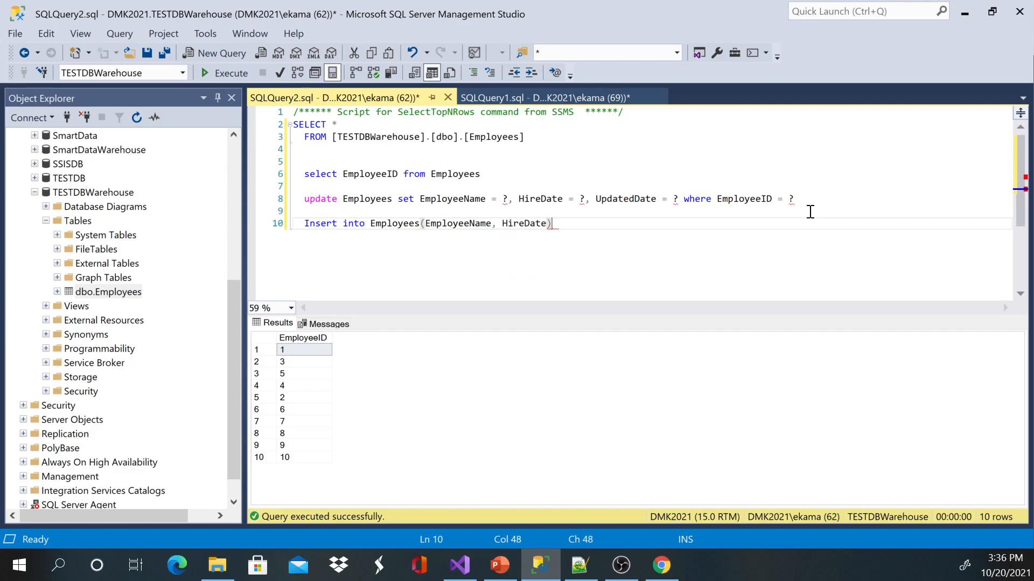
- Add an empty values() clause on the line below the insert column list
key("Return")
type("v")
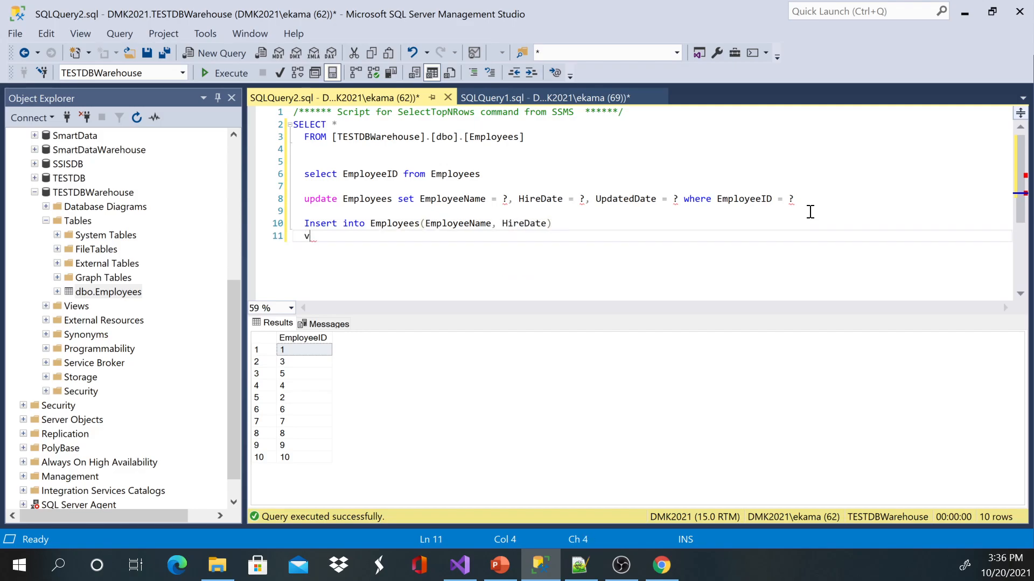
type("alues()")
- Add EmployeeID as the first insert column before EmployeeName, and fill the values clause with ?,?,?
left_click(425, 225)
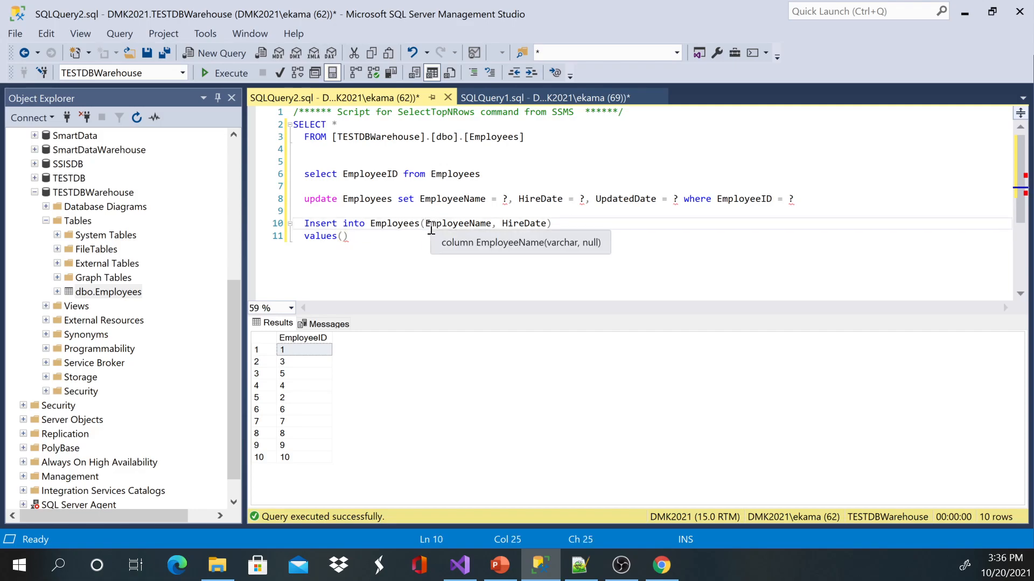
type("EmployeeID")
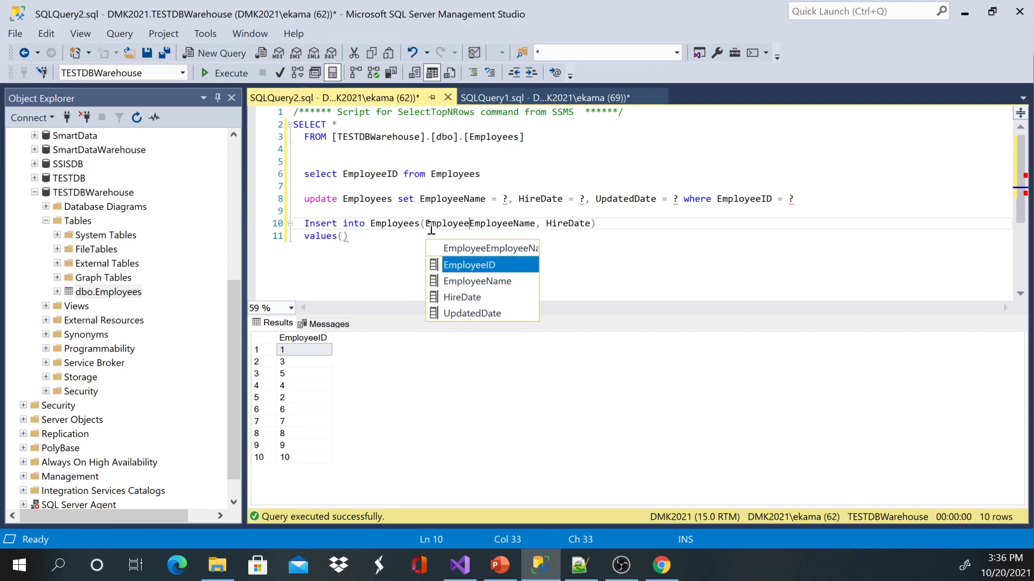
type(", ")
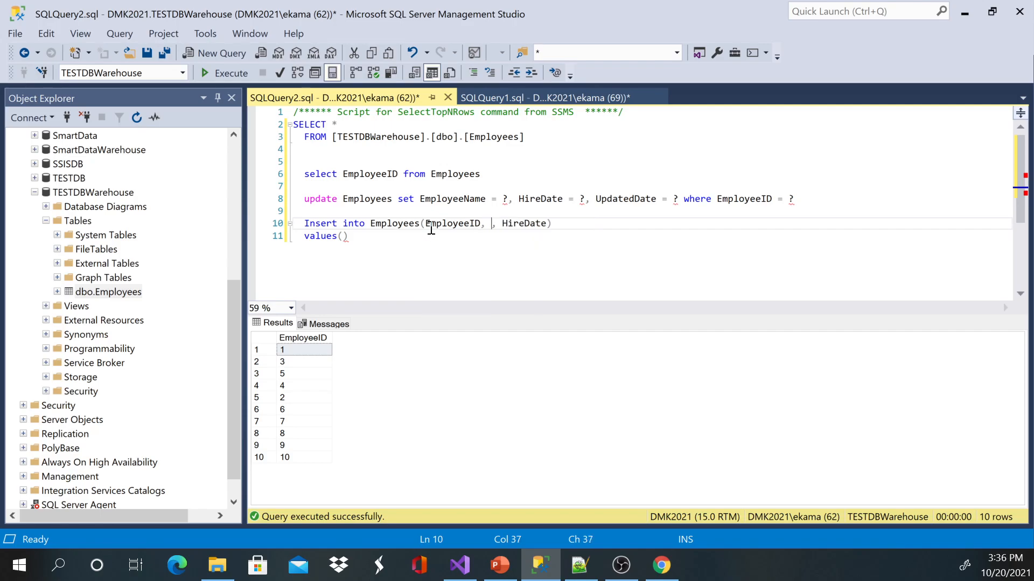
type("Empl")
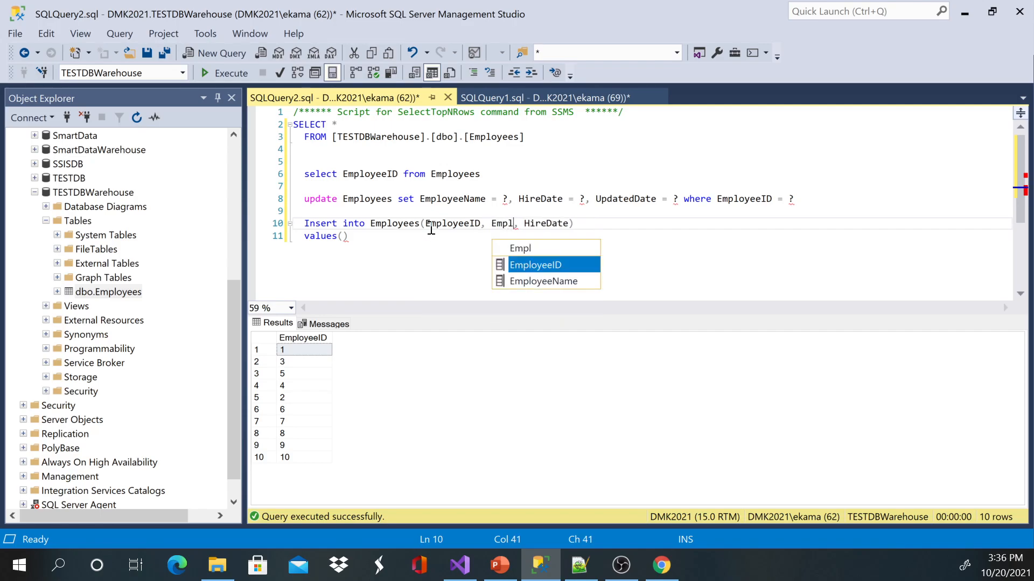
key("Down")
key("Tab")
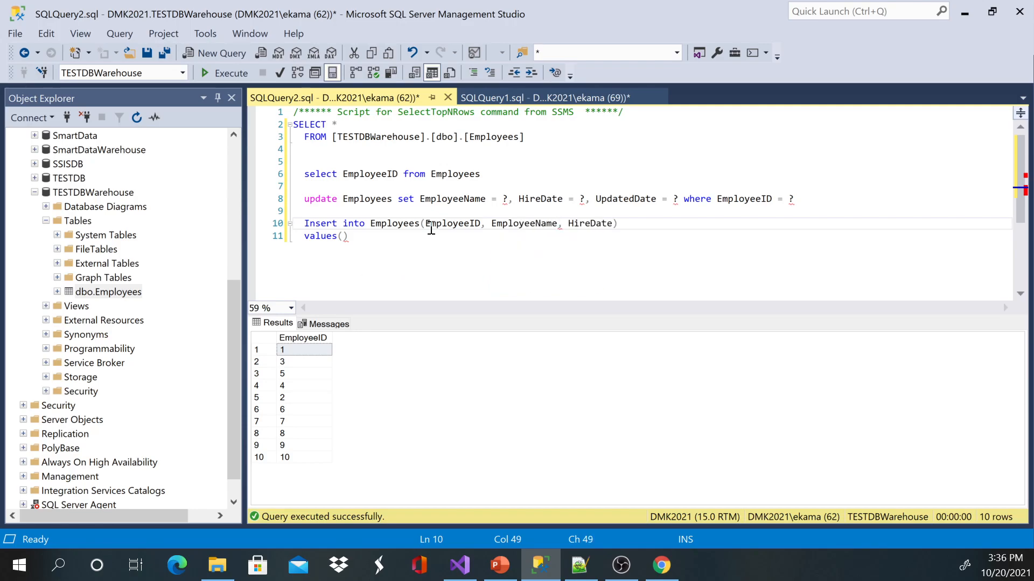
left_click(344, 242)
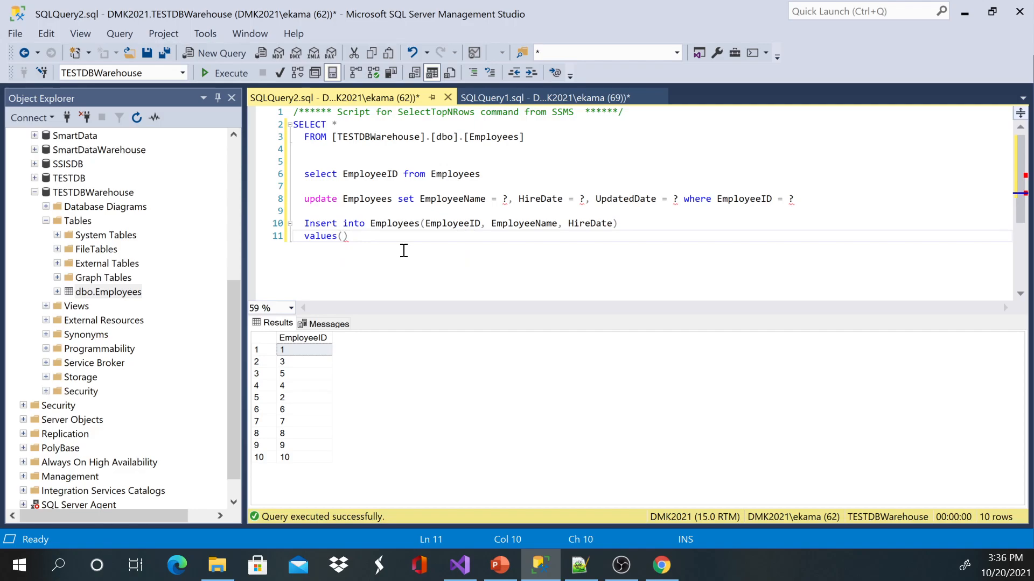
type("?,?,?")
- Copy the whole update statement and switch to the SSIS package in Visual Studio
left_click(459, 570)
left_click(458, 571)
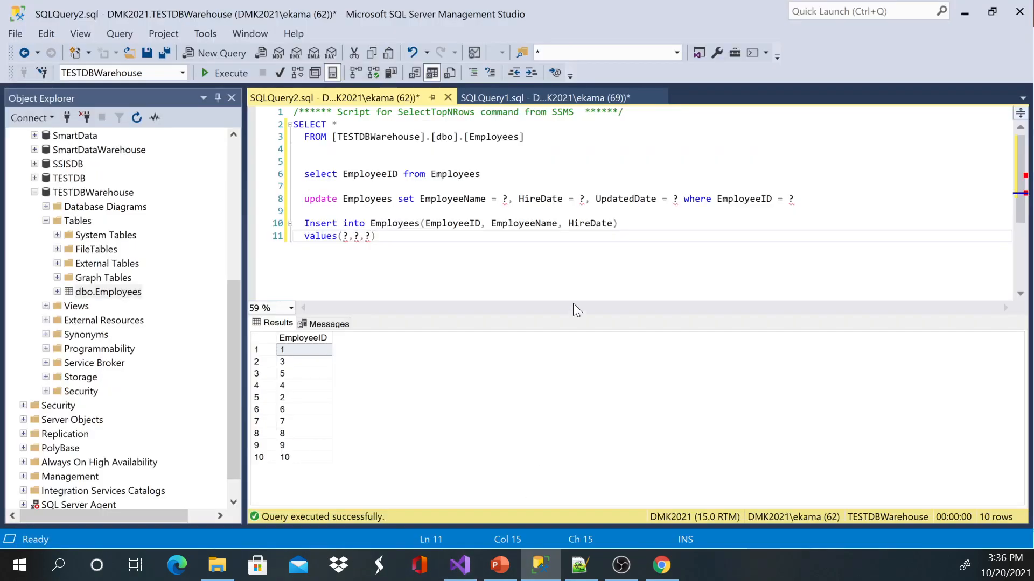
left_click_drag(811, 203, 303, 202)
key("ctrl+c")
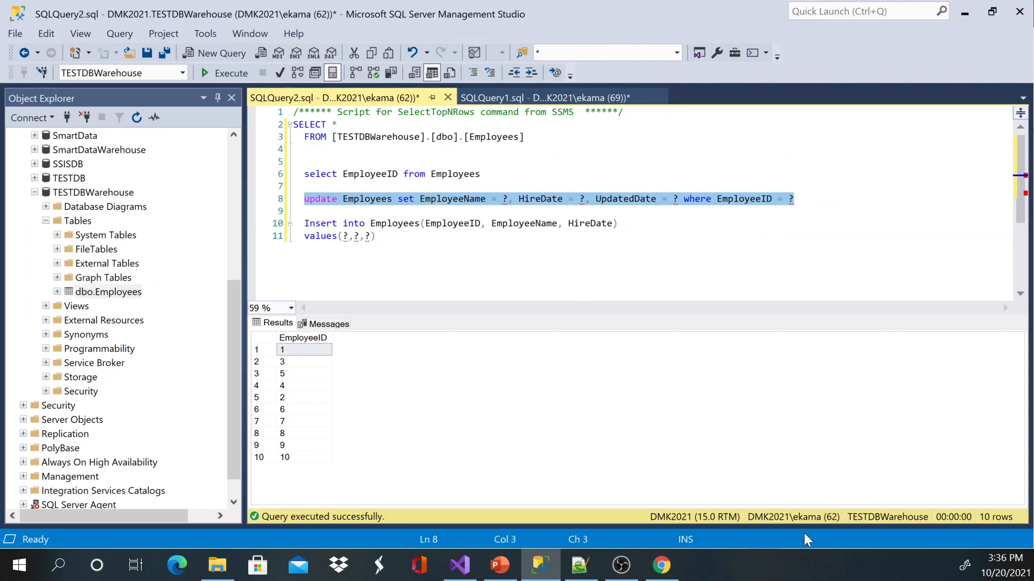
left_click(460, 565)
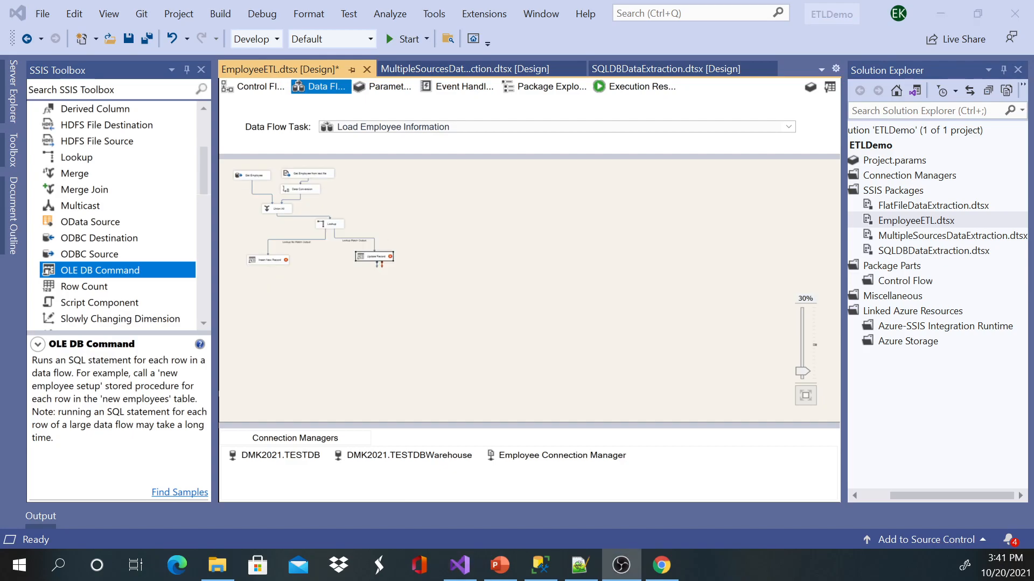
- Open the Update Record command's editor and set its OLE DB connection manager to DMK2021.TESTDBWarehouse
double_click(367, 256)
left_click(468, 198)
left_click(533, 199)
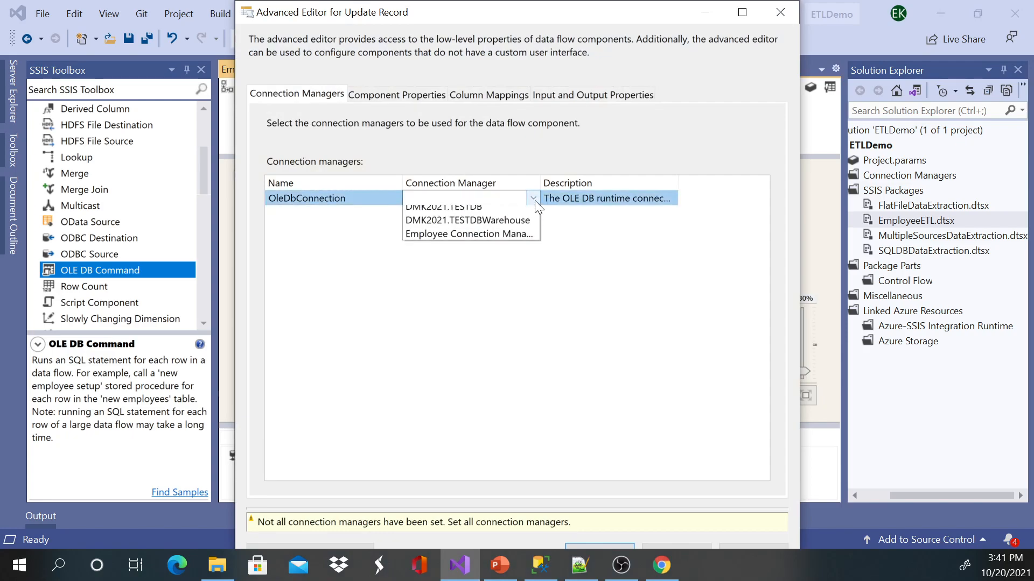
left_click(521, 225)
- Paste the copied update Employees statement into the SqlCommand property of Update Record
left_click(399, 96)
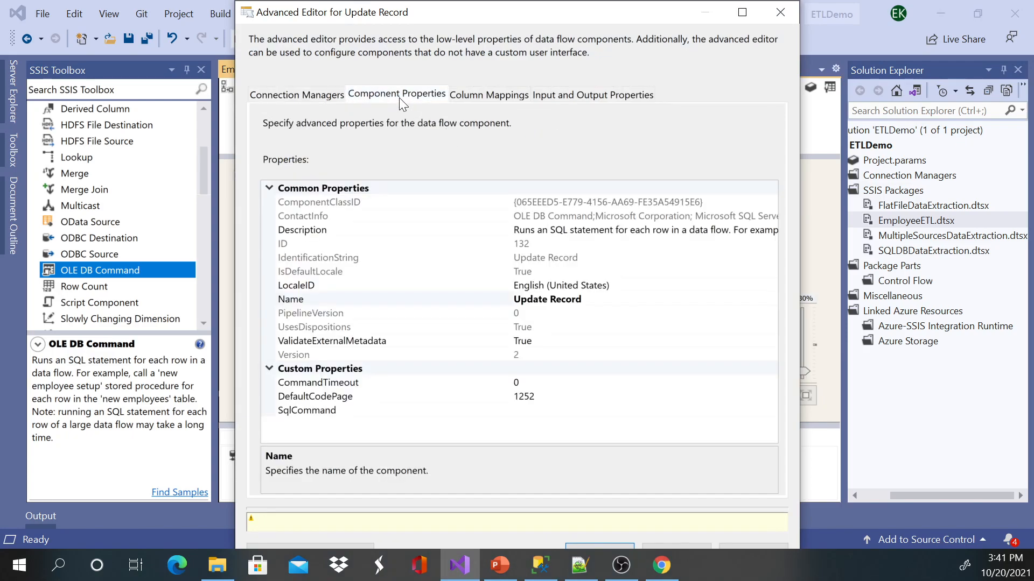
left_click(557, 412)
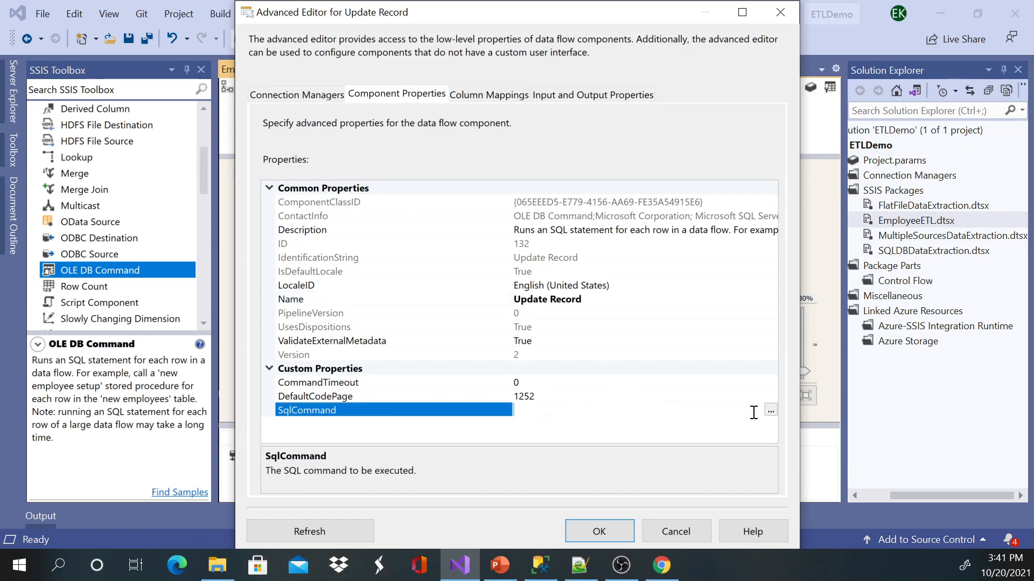
left_click(771, 411)
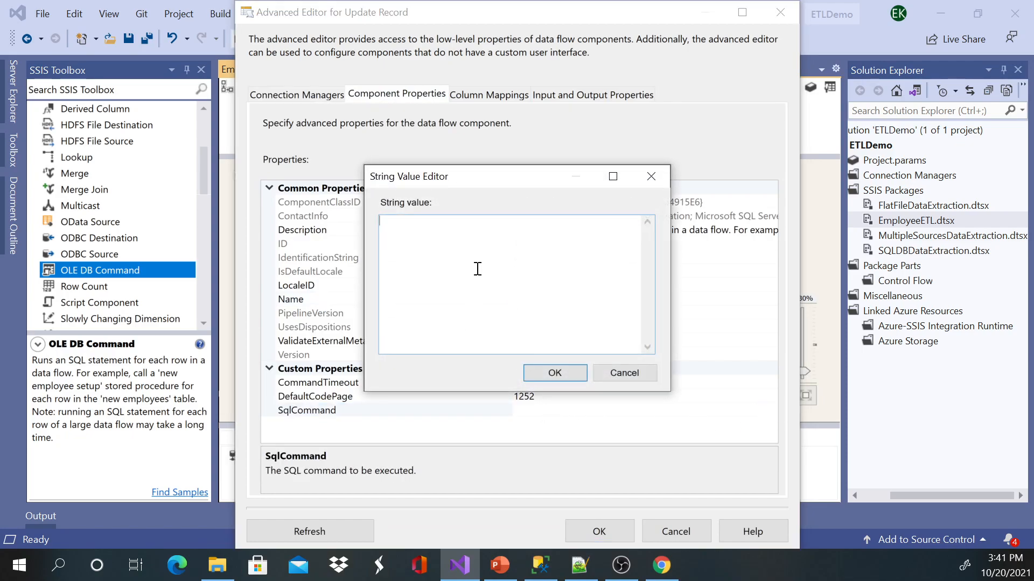
key("ctrl+v")
- Break the pasted update statement into separate lines starting at set, HireDate, UpdatedDate and where
left_click(454, 221)
key("Return")
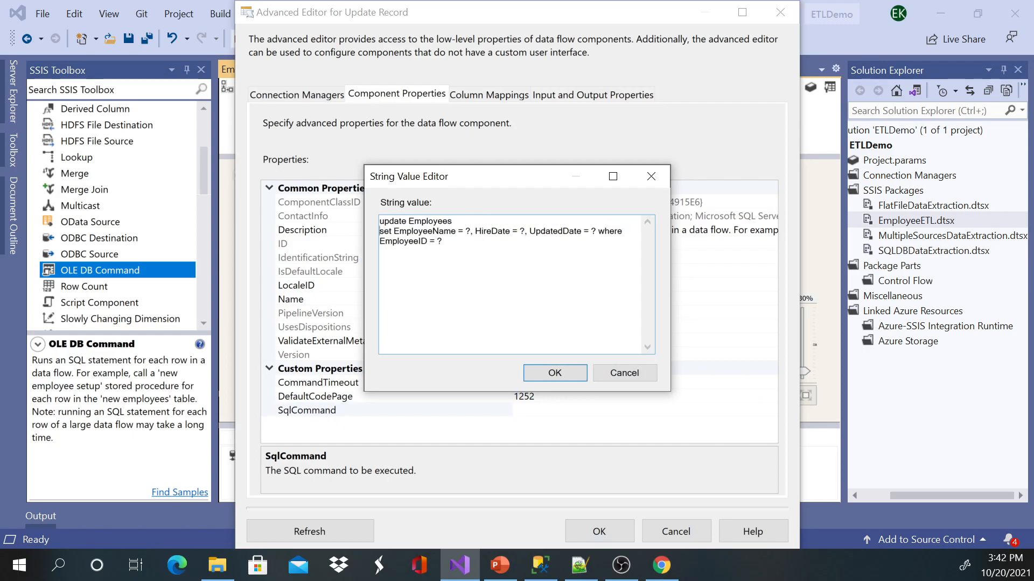
left_click(475, 231)
key("Return")
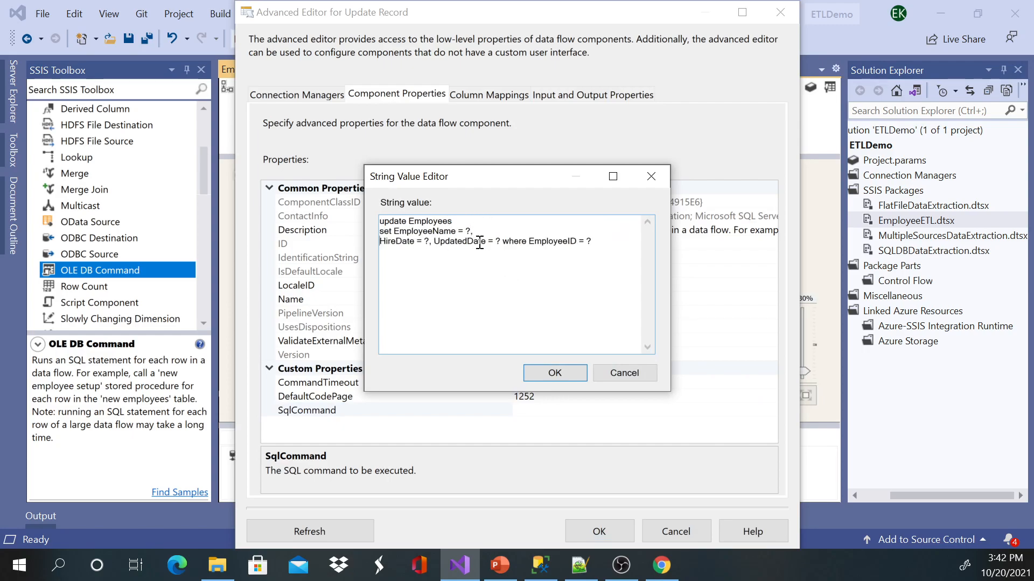
left_click(432, 241)
key("Return")
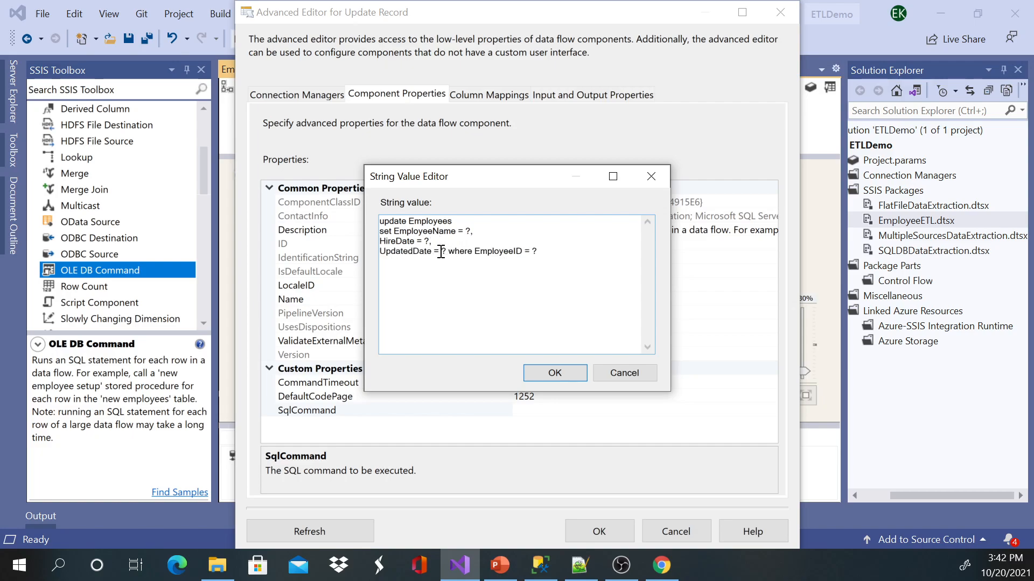
left_click(450, 251)
key("Return")
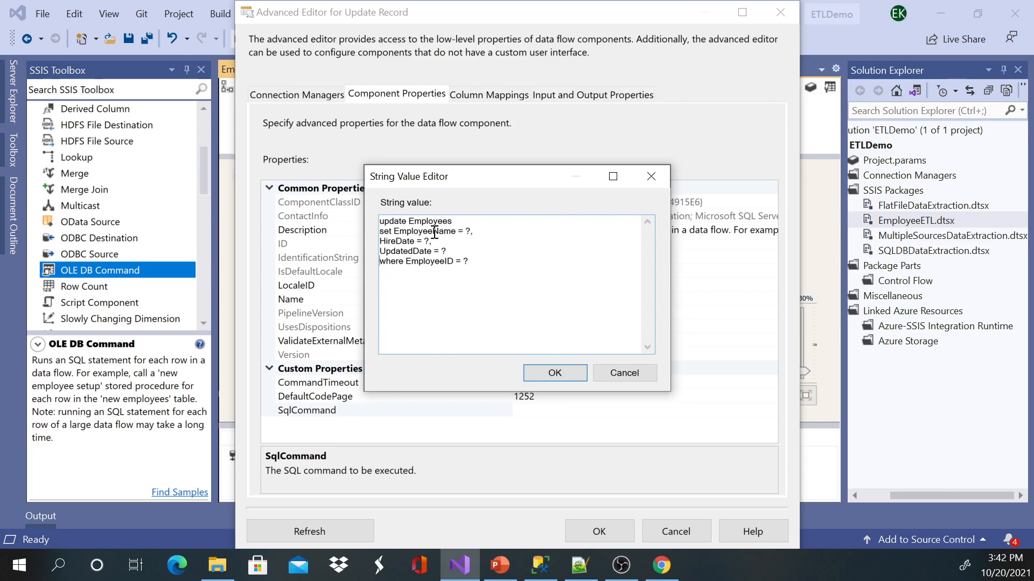
- Replace the UpdatedDate parameter in the update statement with GetDate() and accept the SQL command
left_click(402, 242)
left_click(418, 251)
key("BackSpace")
type("GetDate()")
left_click(567, 373)
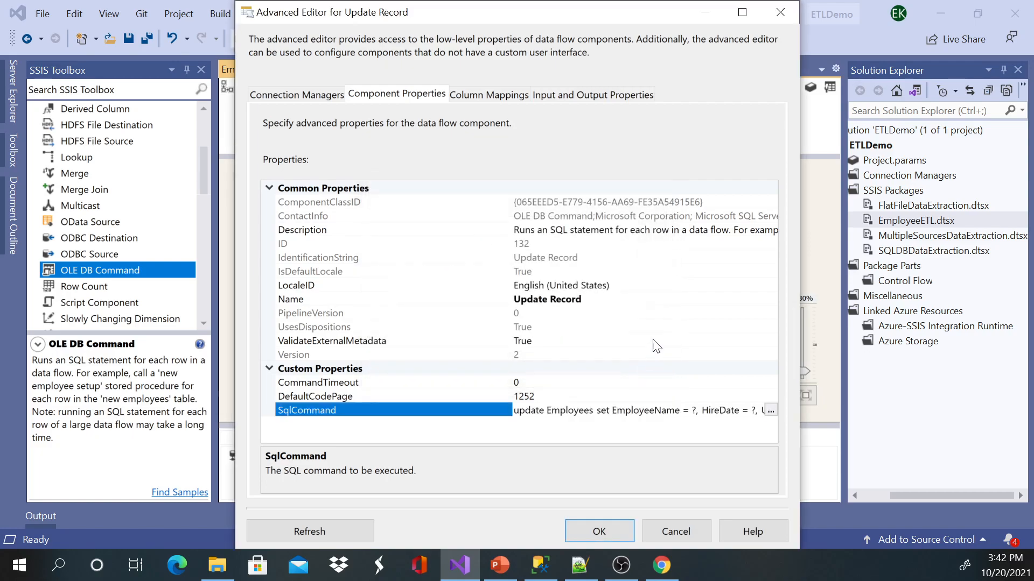
- Map EmployeeName to Param_0, HireDate to Param_1 and EmployeeID to Param_2 for Update Record, and accept the editor
left_click(506, 97)
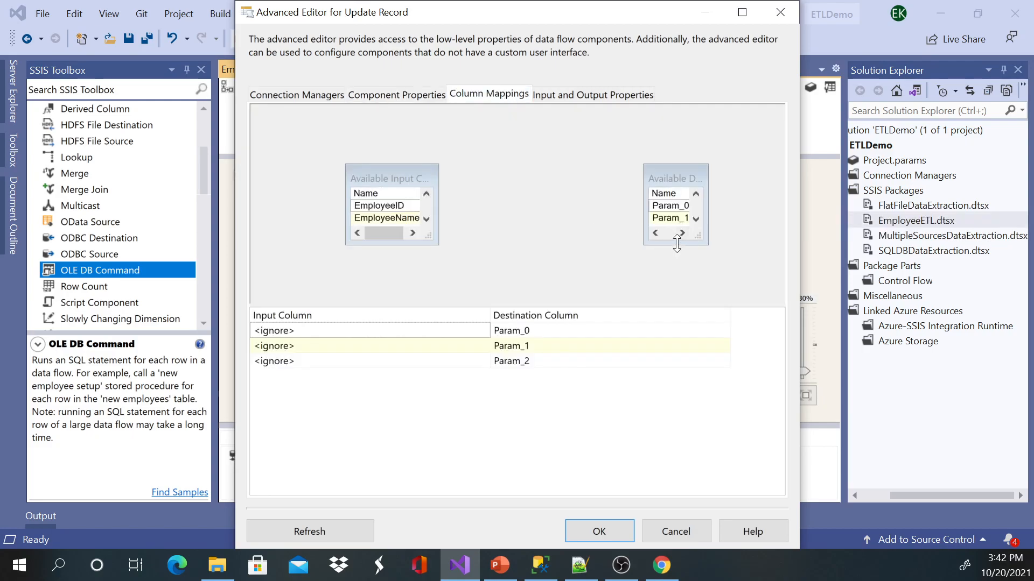
left_click_drag(698, 236, 712, 282)
left_click_drag(428, 235, 434, 279)
left_click_drag(411, 222, 662, 211)
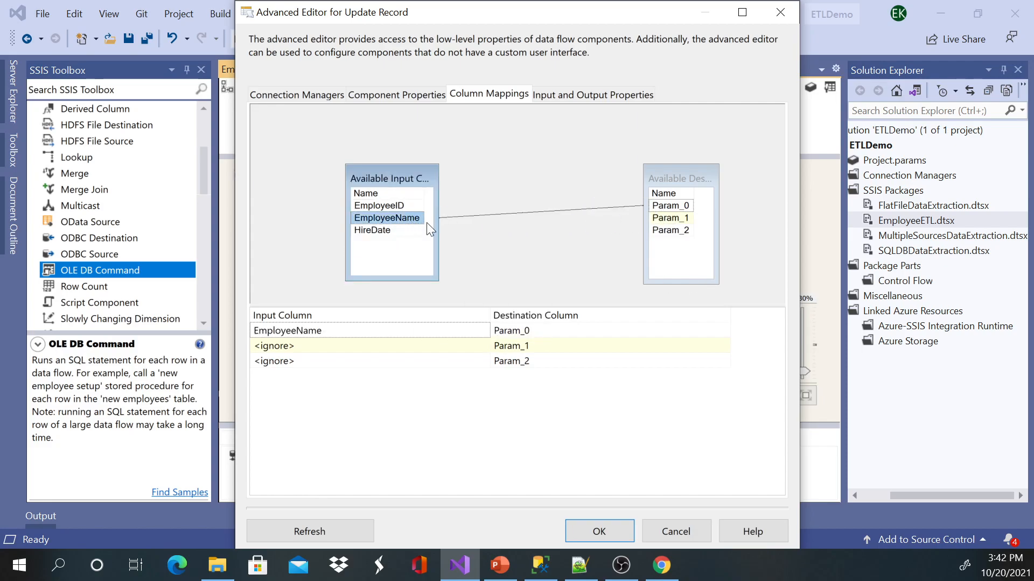
left_click_drag(394, 230, 666, 224)
left_click(414, 208)
left_click_drag(415, 213, 664, 231)
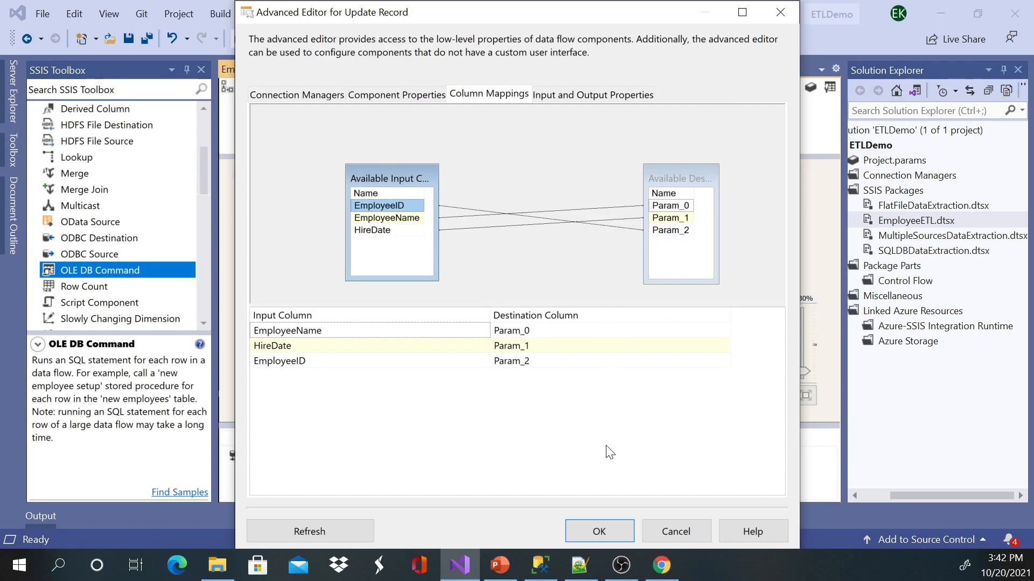
left_click(598, 530)
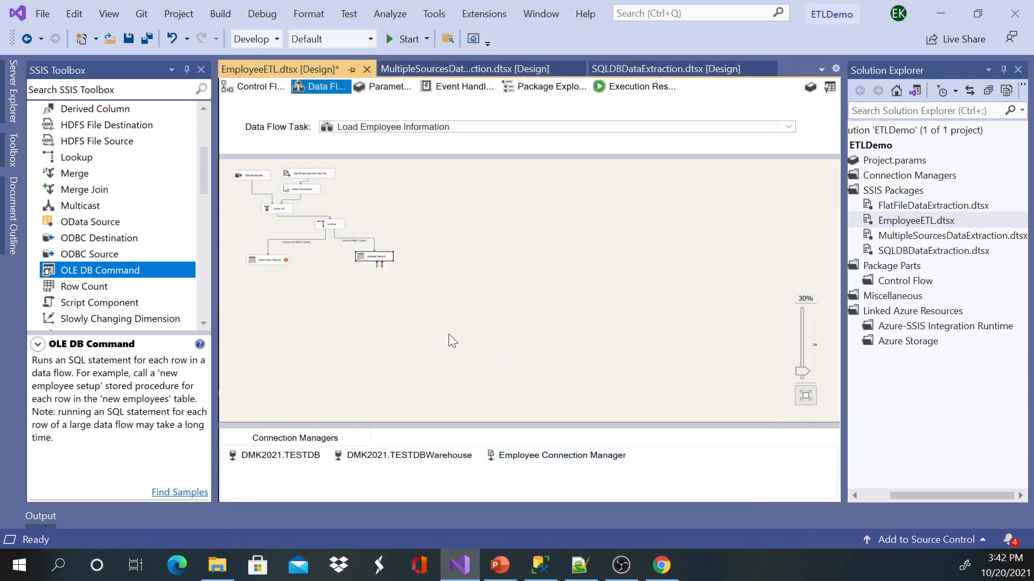
- Copy the two-line Insert into Employees statement from SQL Server Management Studio and return to the package in Visual Studio
scroll(486, 322, "up", 5)
scroll(600, 355, "down", 1)
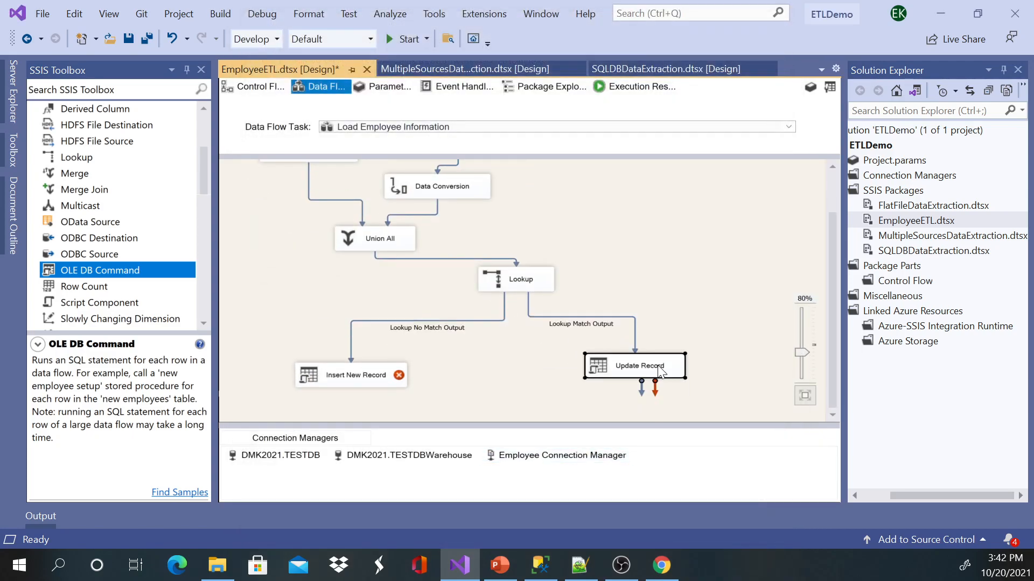
left_click(540, 565)
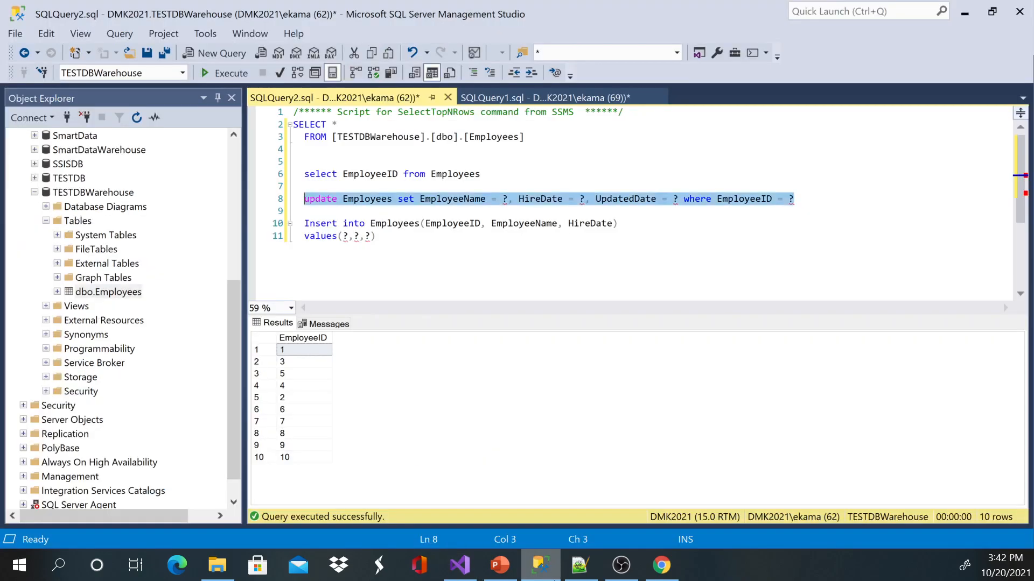
left_click_drag(389, 238, 301, 226)
key("ctrl+c")
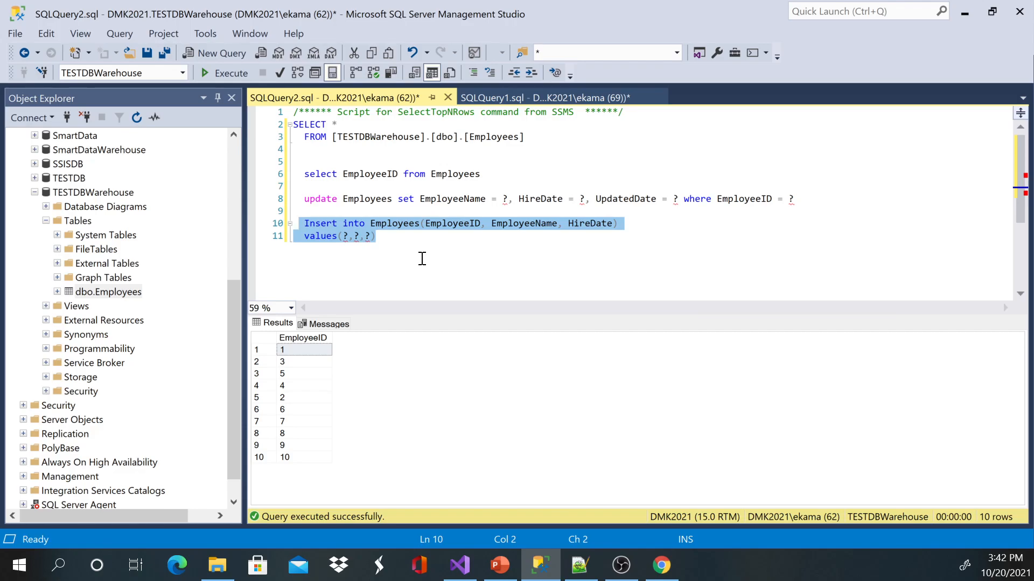
left_click(960, 12)
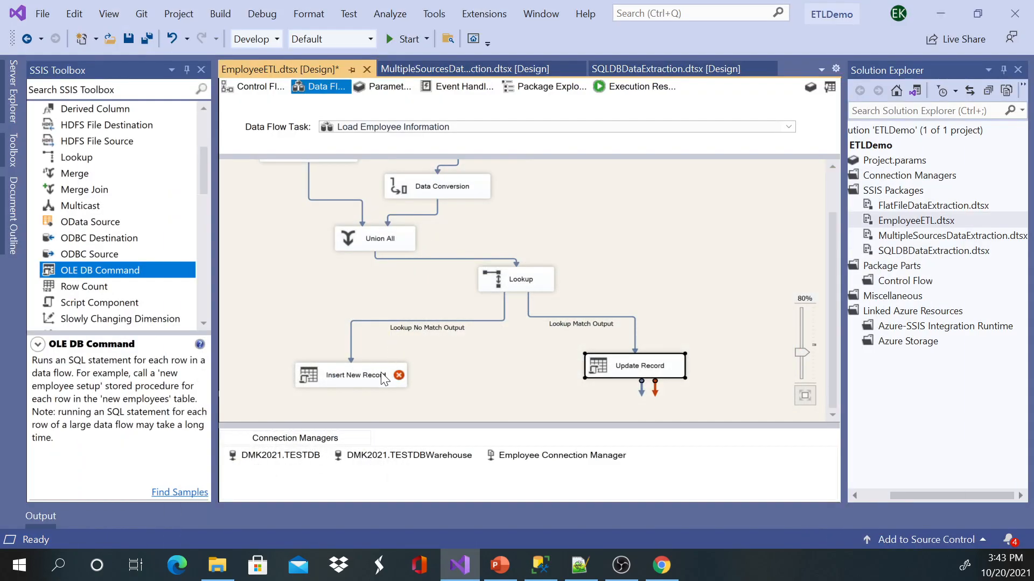
- Open the Insert New Record command's editor and set its OLE DB connection manager to DMK2021.TESTDBWarehouse
scroll(467, 338, "down", 2)
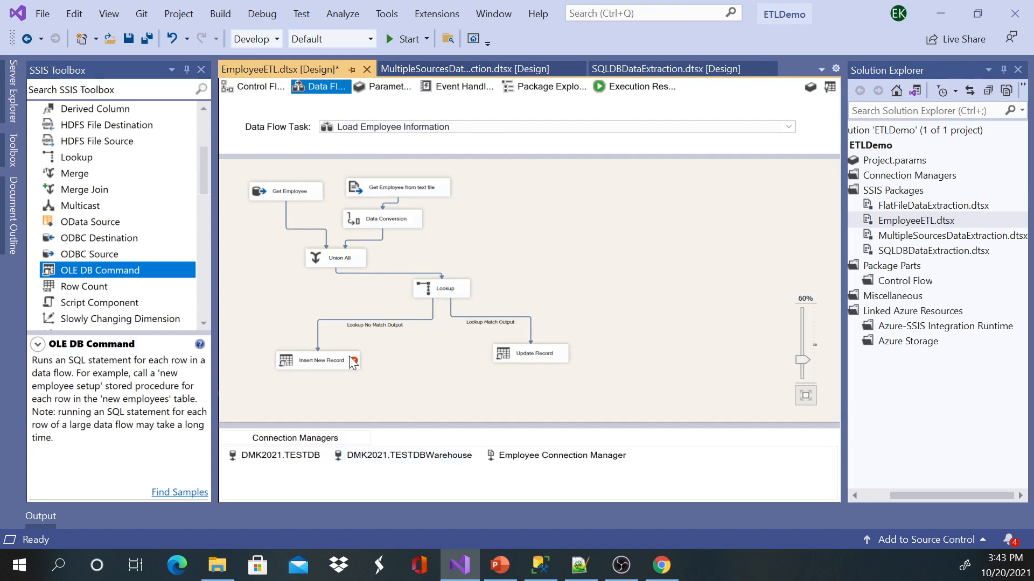
scroll(377, 355, "down", 2)
double_click(270, 263)
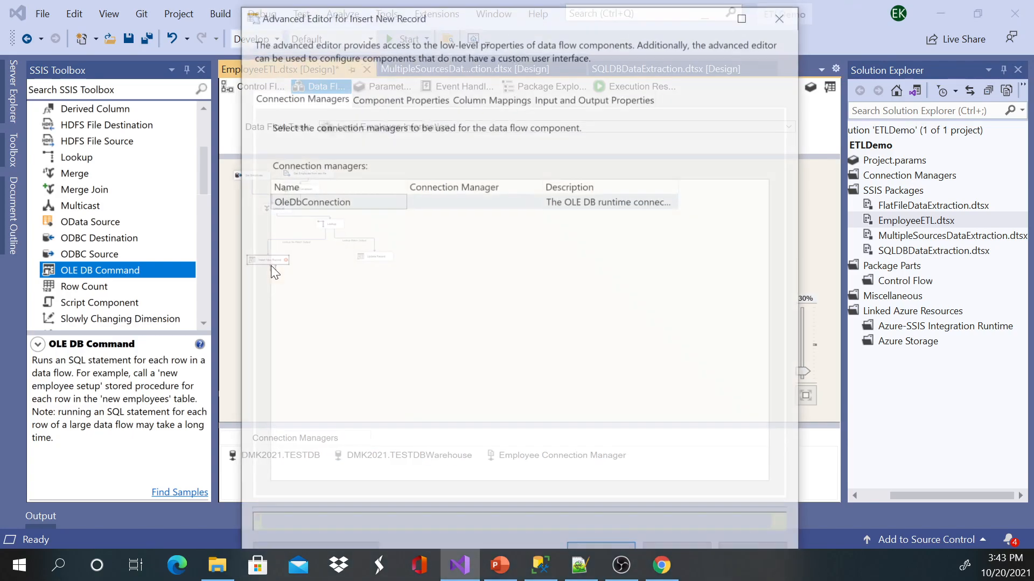
left_click(483, 199)
left_click(531, 200)
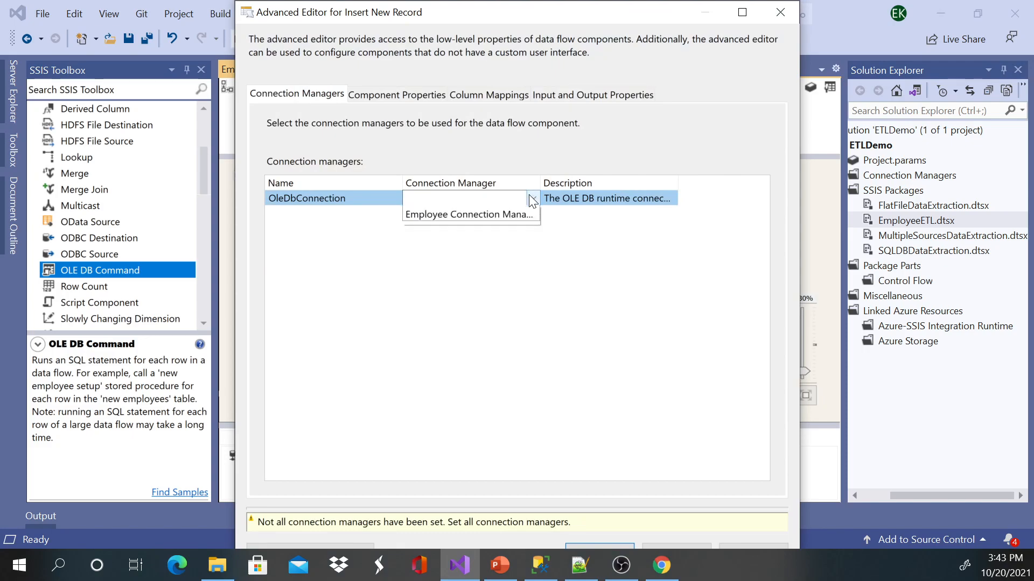
left_click(493, 229)
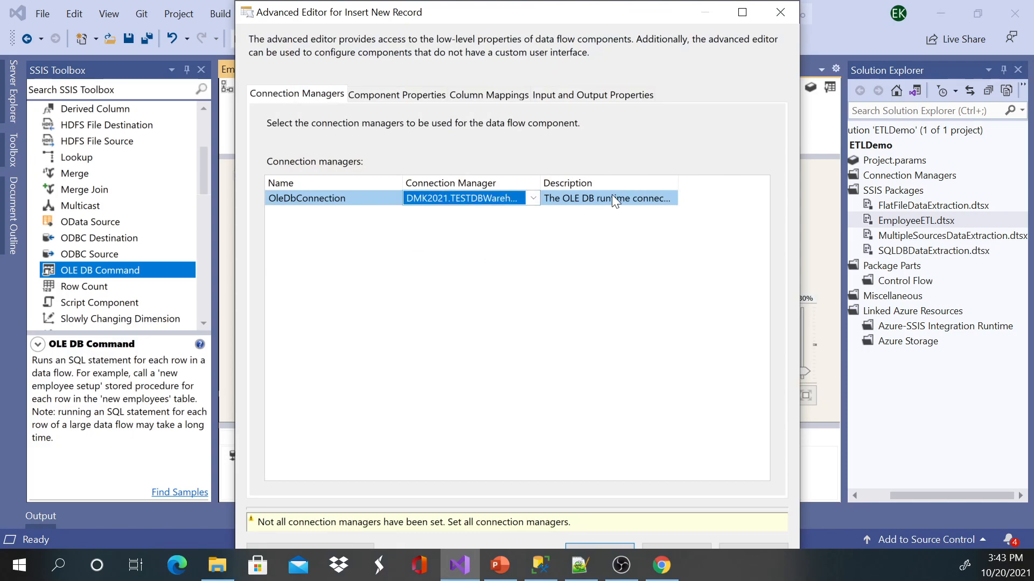
- Set the SqlCommand property of Insert New Record to the copied Insert into Employees statement and accept it
left_click(491, 94)
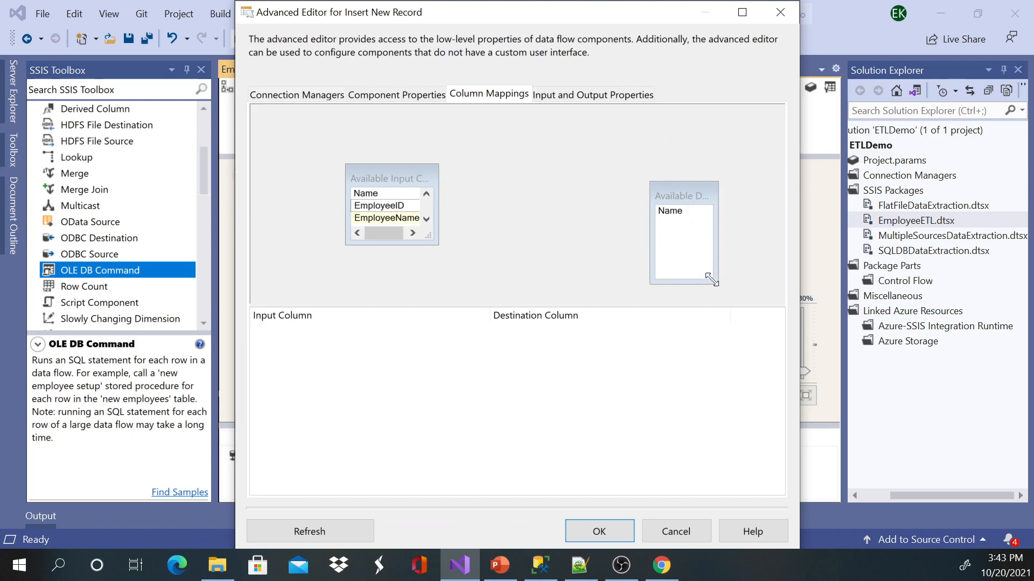
left_click(401, 94)
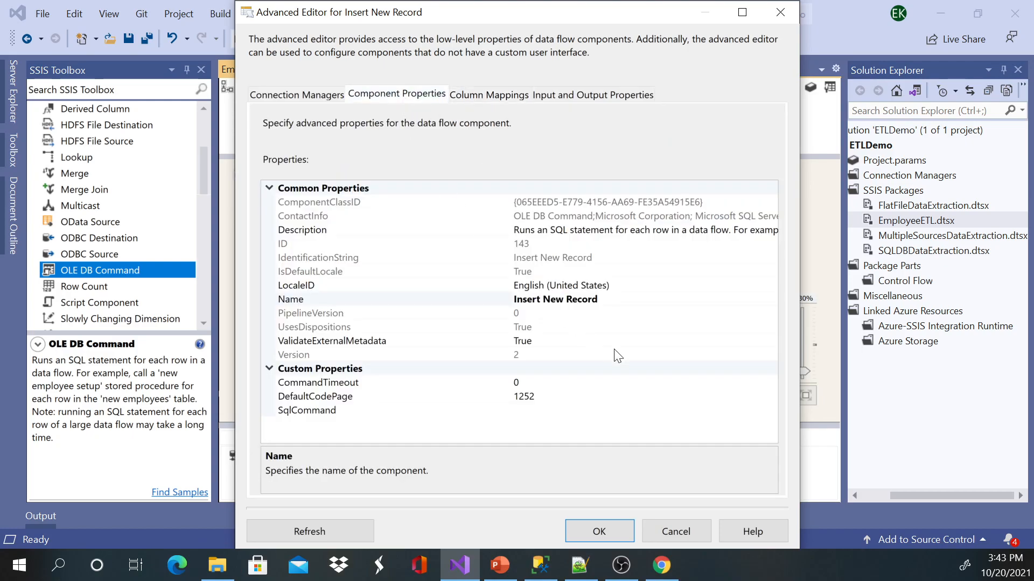
left_click(343, 412)
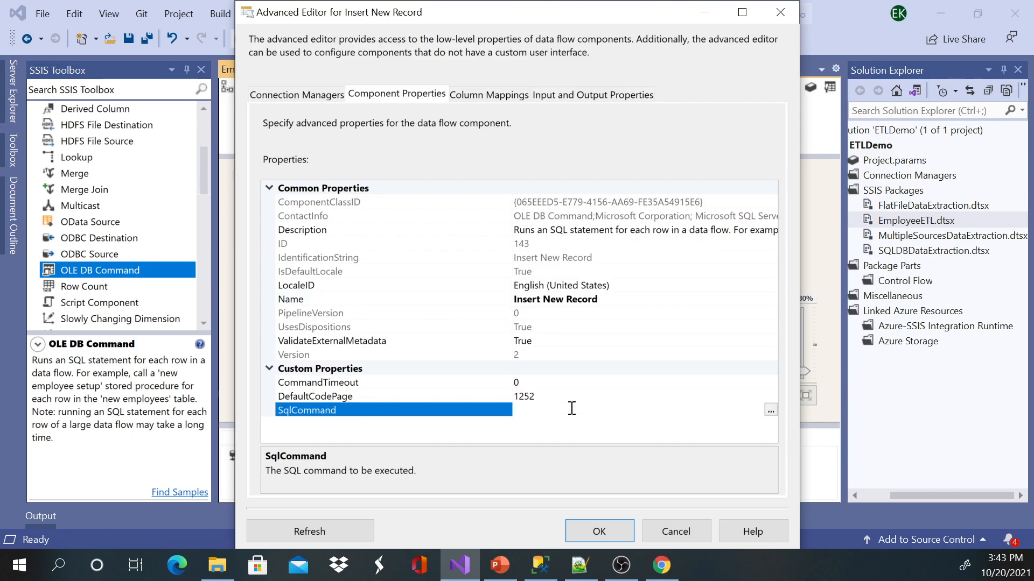
left_click(771, 410)
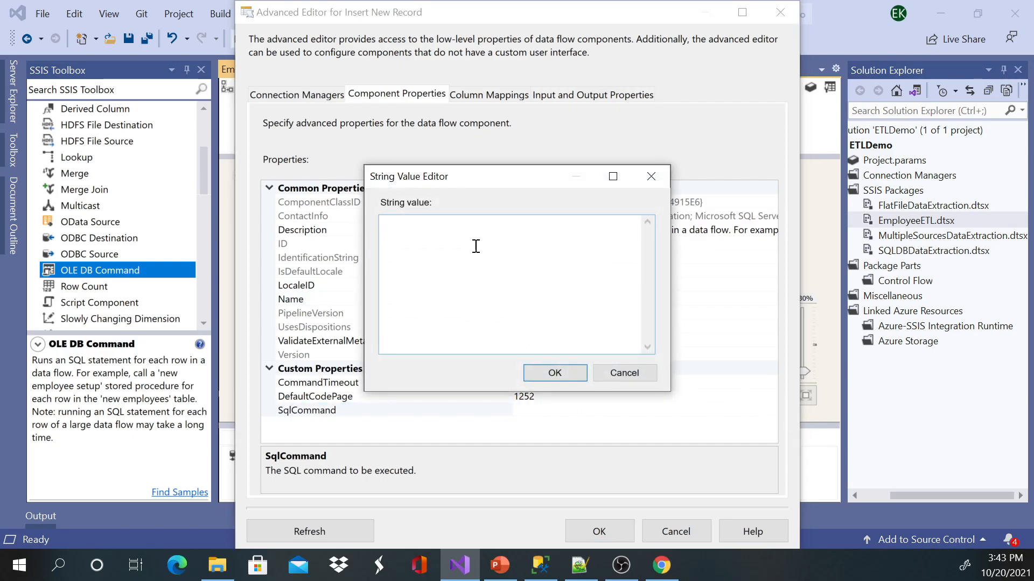
key("ctrl+v")
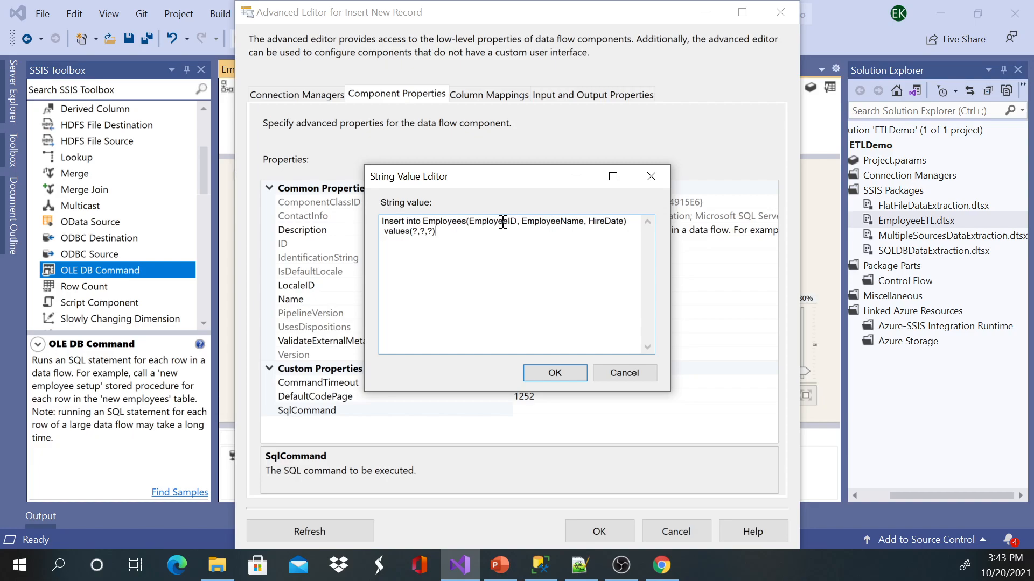
double_click(553, 222)
left_click(619, 222)
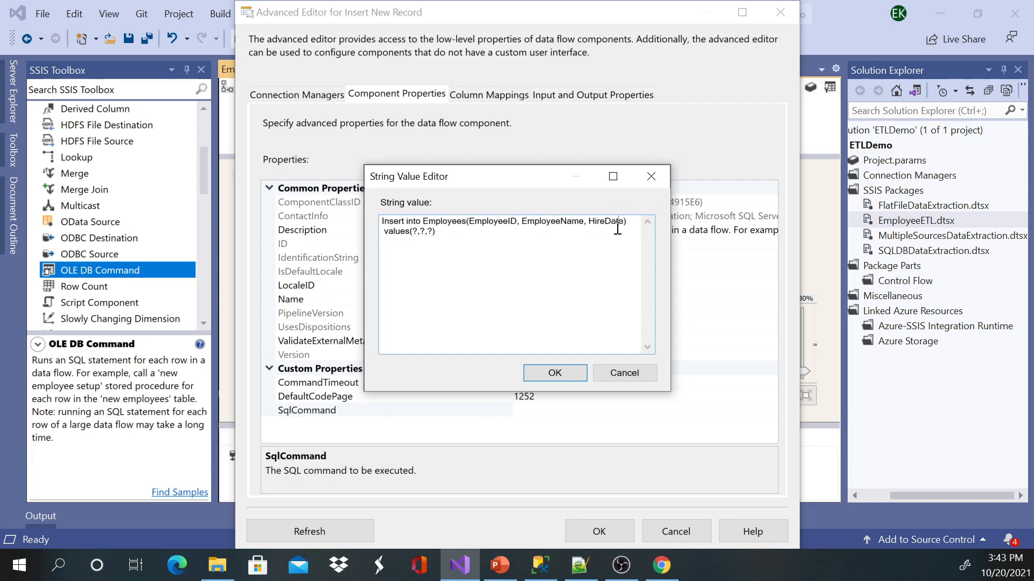
left_click(574, 375)
- Map EmployeeID to Param_0, EmployeeName to Param_1 and HireDate to Param_2 for Insert New Record, and accept the editor
left_click(508, 97)
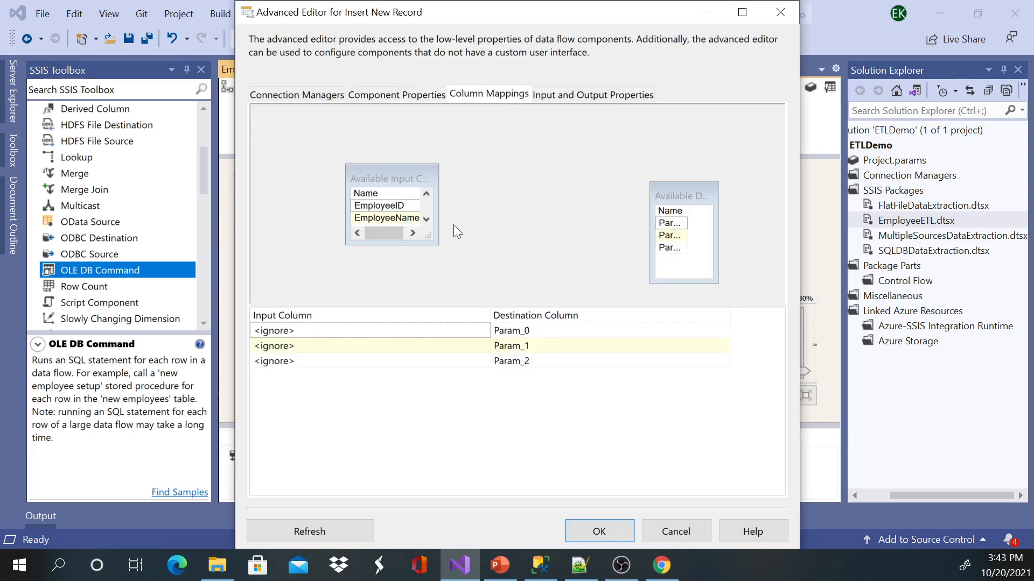
left_click(692, 214)
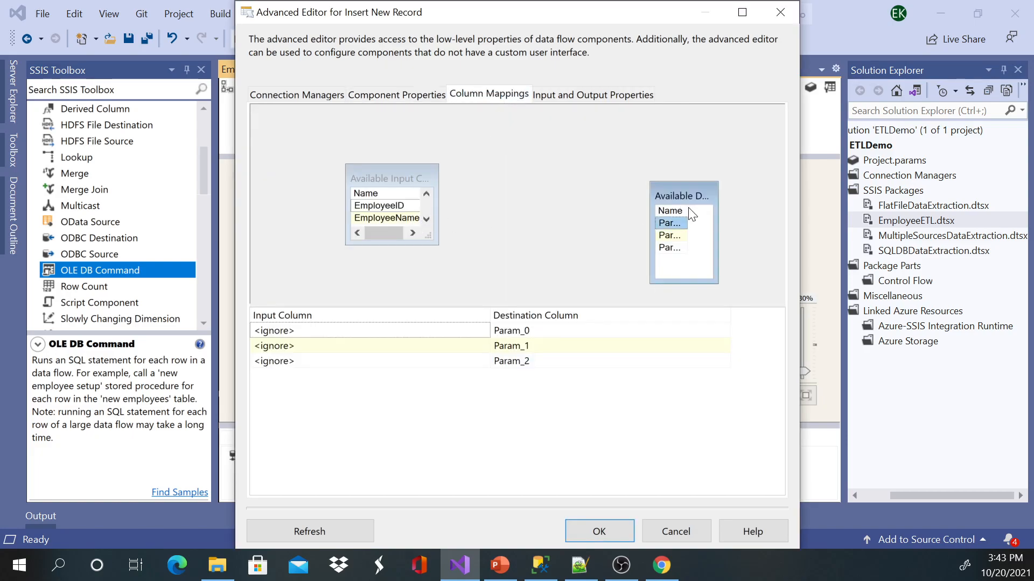
left_click_drag(688, 210, 721, 212)
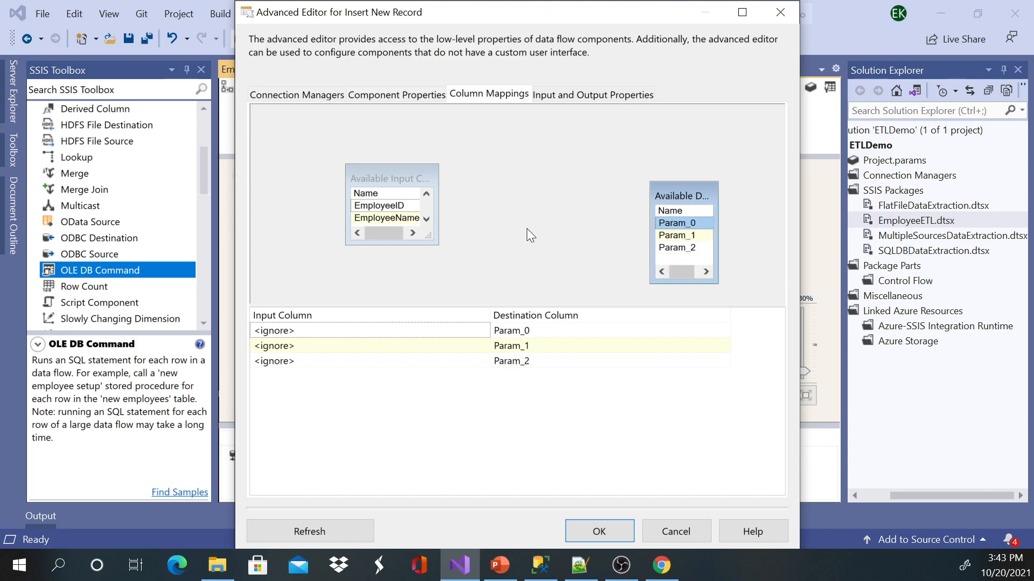
left_click_drag(409, 208, 670, 223)
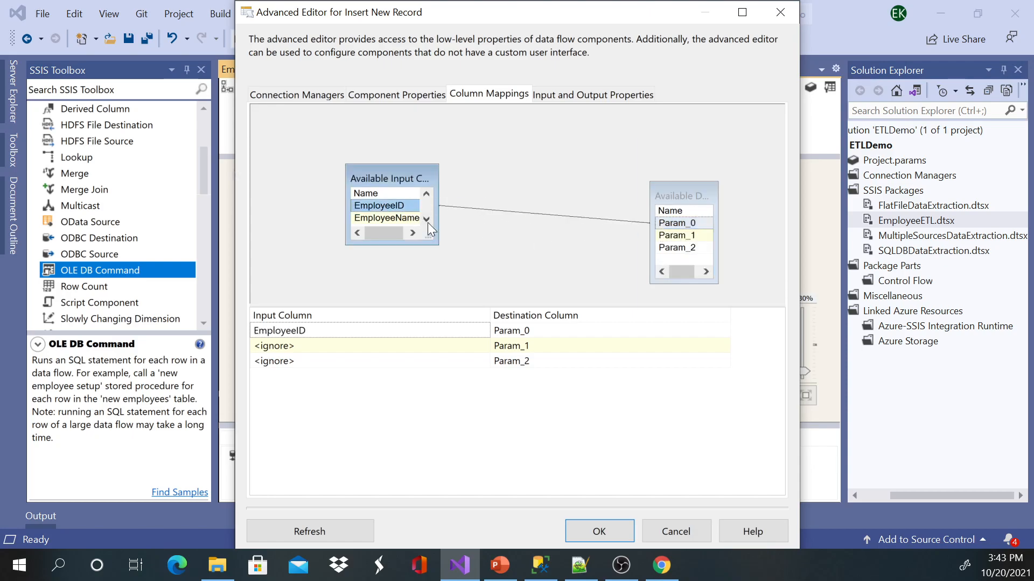
left_click_drag(409, 217, 671, 235)
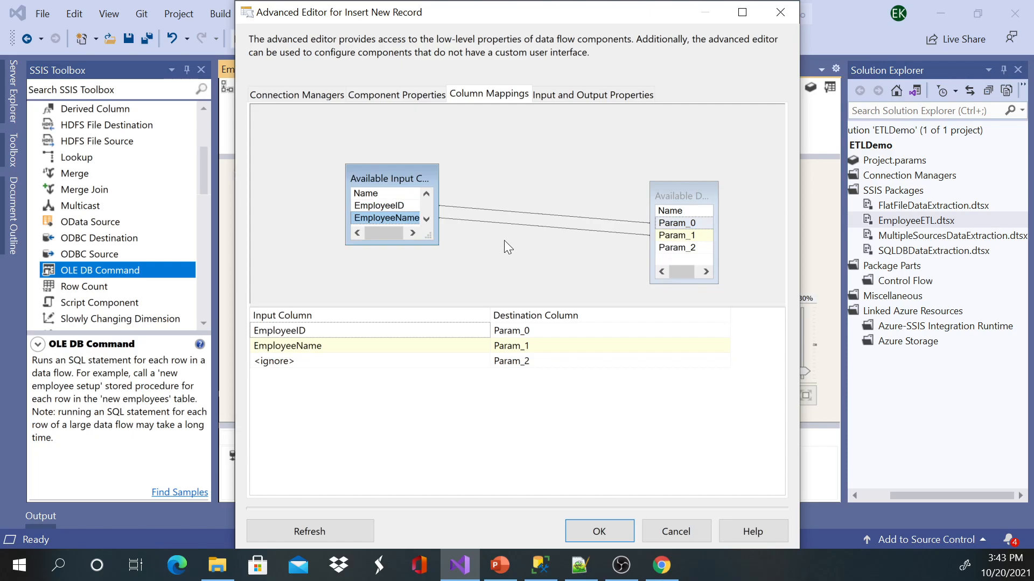
left_click_drag(417, 245, 693, 251)
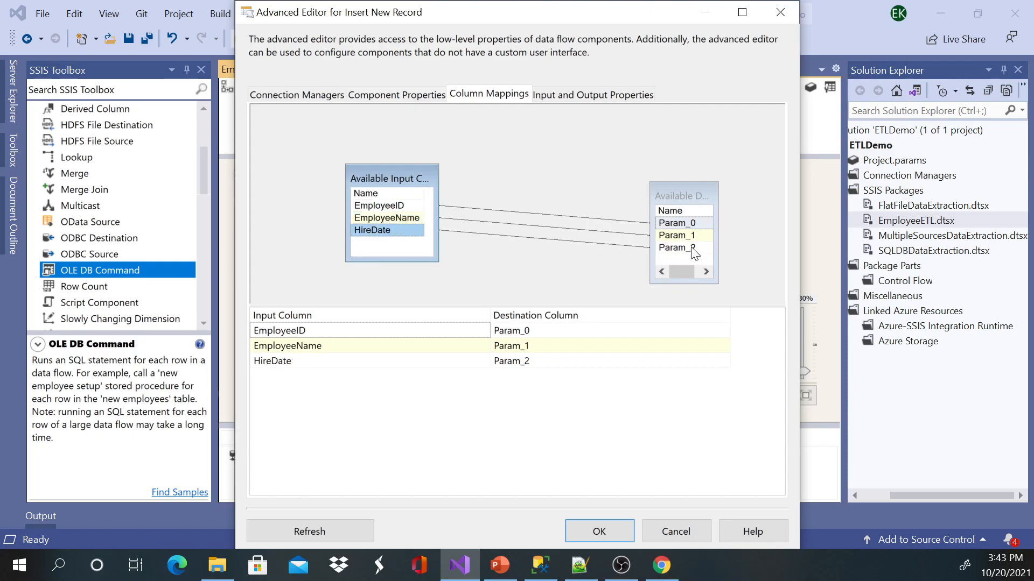
left_click(605, 531)
scroll(582, 318, "up", 2)
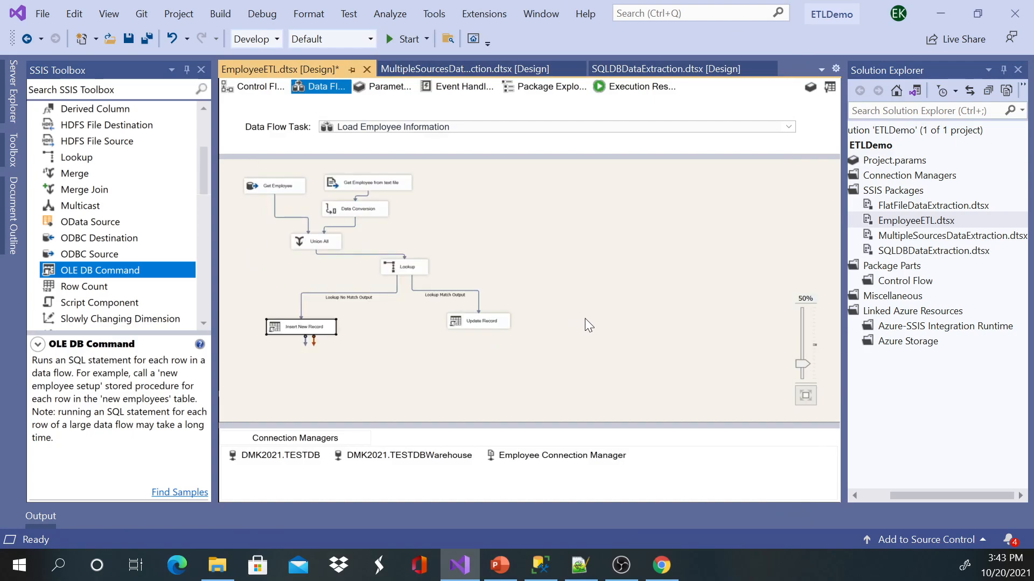
scroll(603, 325, "up", 2)
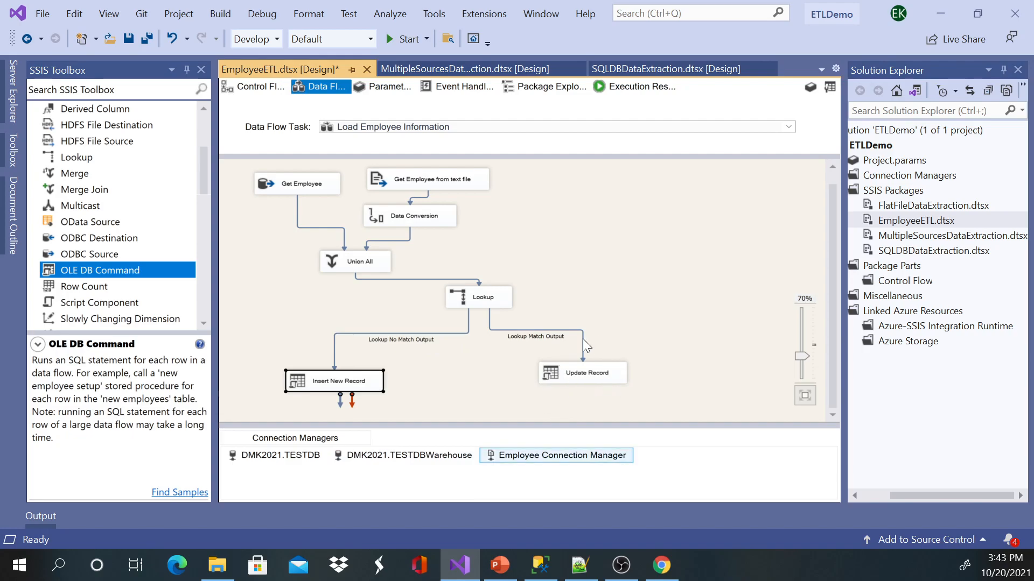
- Switch to SQL Server Management Studio and expand the TESTDB database to show its tables
left_click(540, 566)
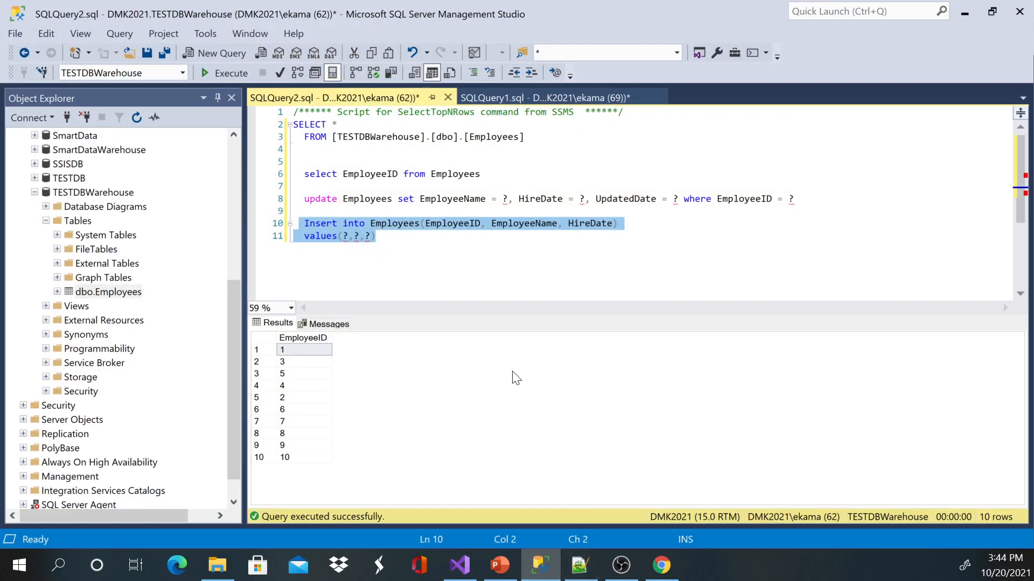
left_click_drag(305, 458, 299, 354)
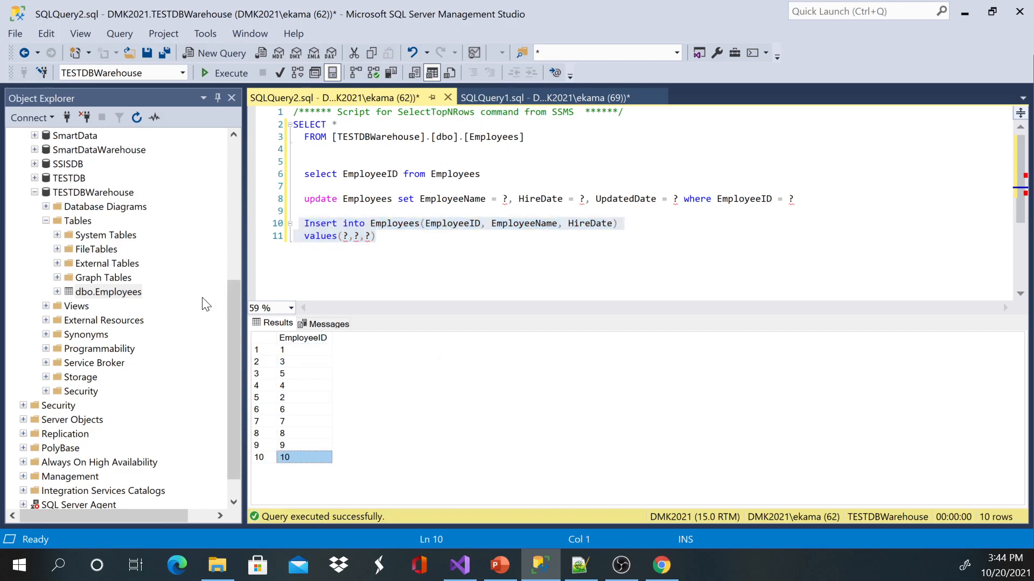
right_click(140, 295)
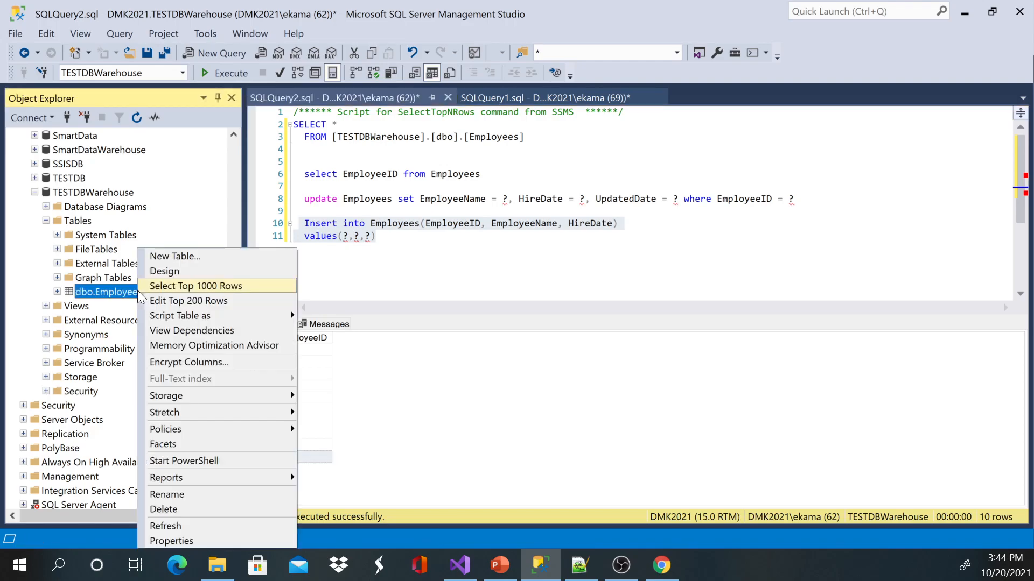
left_click(74, 179)
left_click(35, 178)
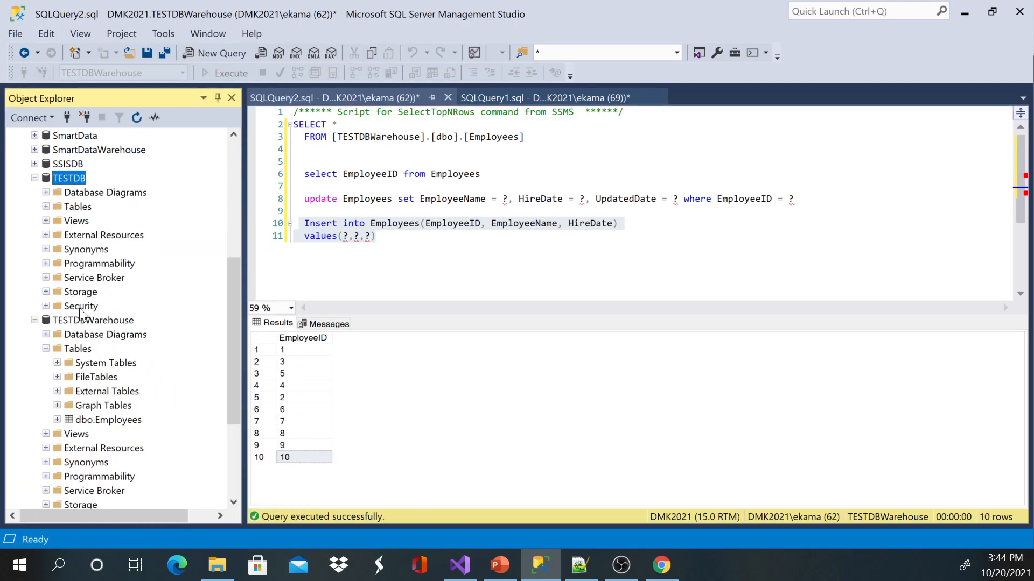
left_click(47, 207)
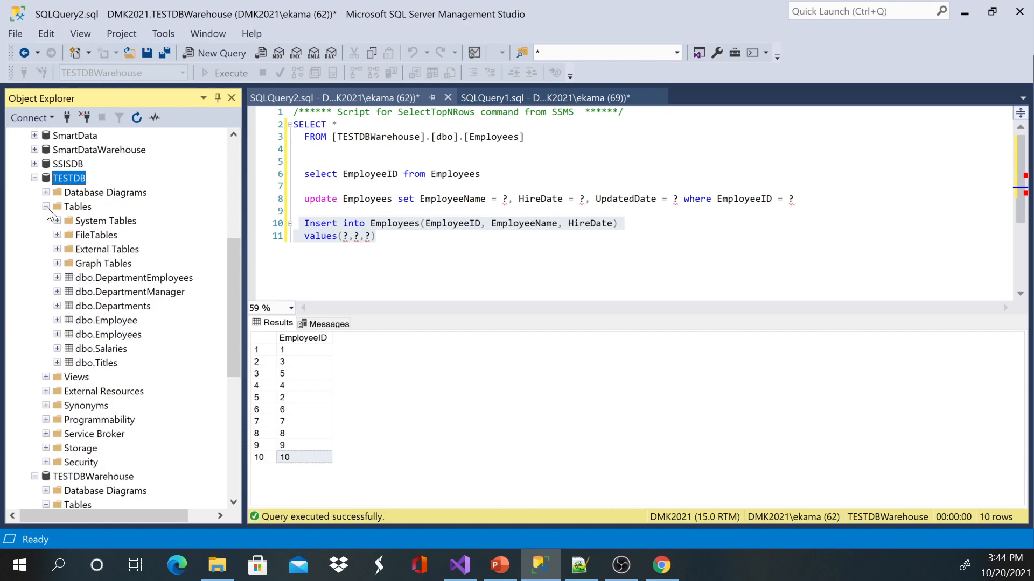
- Copy the two-line Insert into Employees statement and start a new query containing use TESTDB and go
left_click_drag(376, 237, 281, 238)
key("ctrl+c")
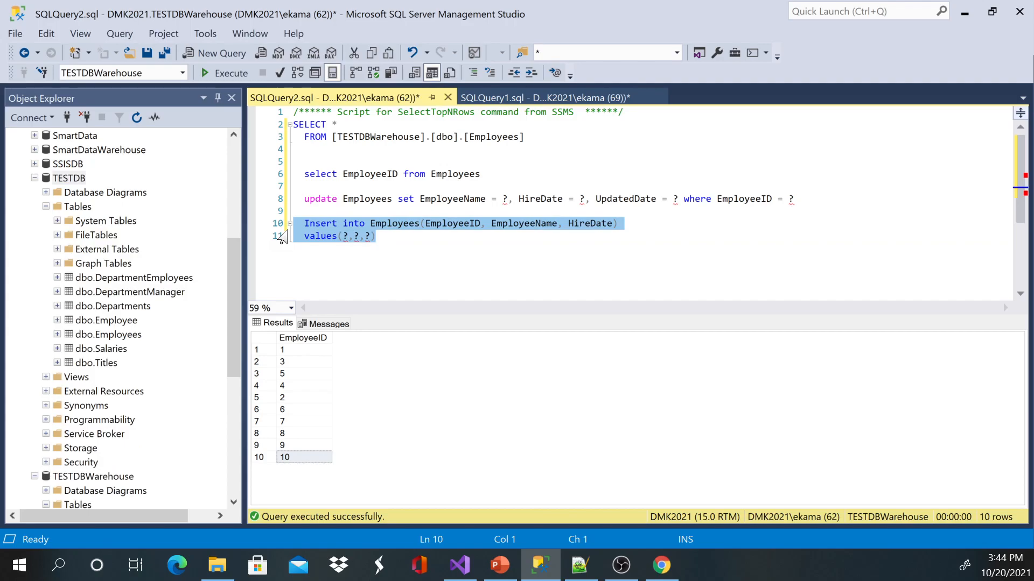
right_click(132, 335)
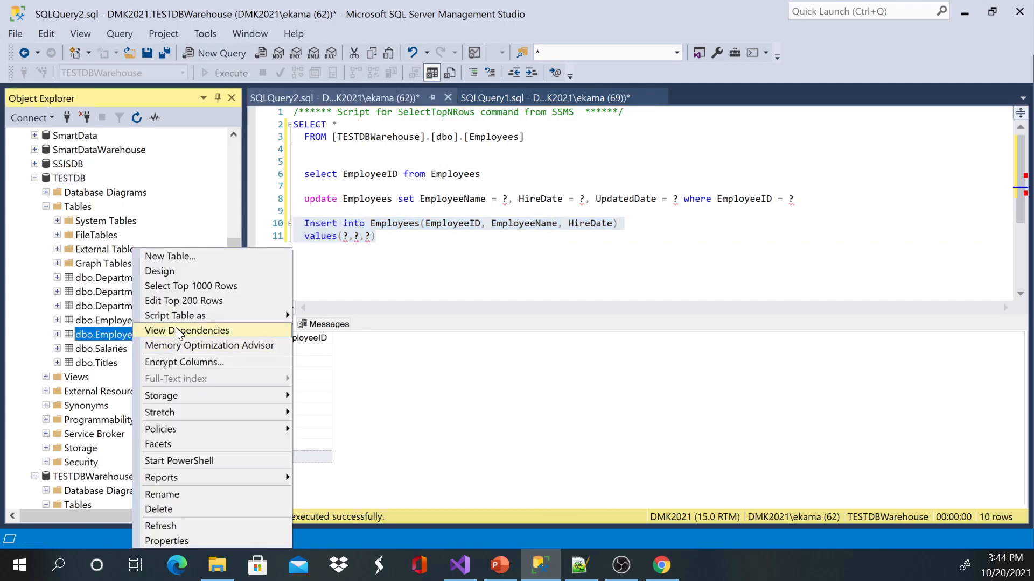
left_click(218, 53)
type("use ")
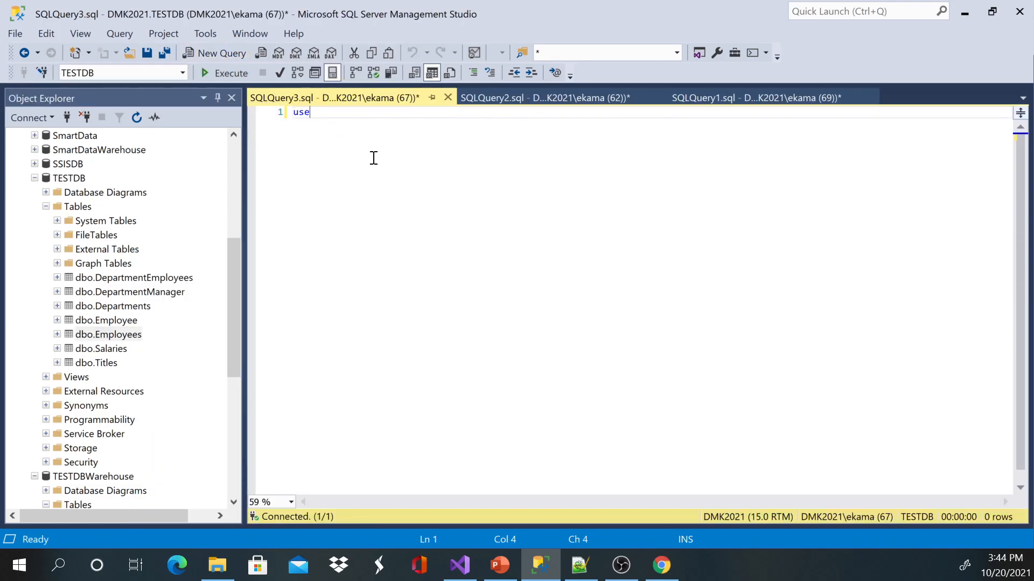
type("tes")
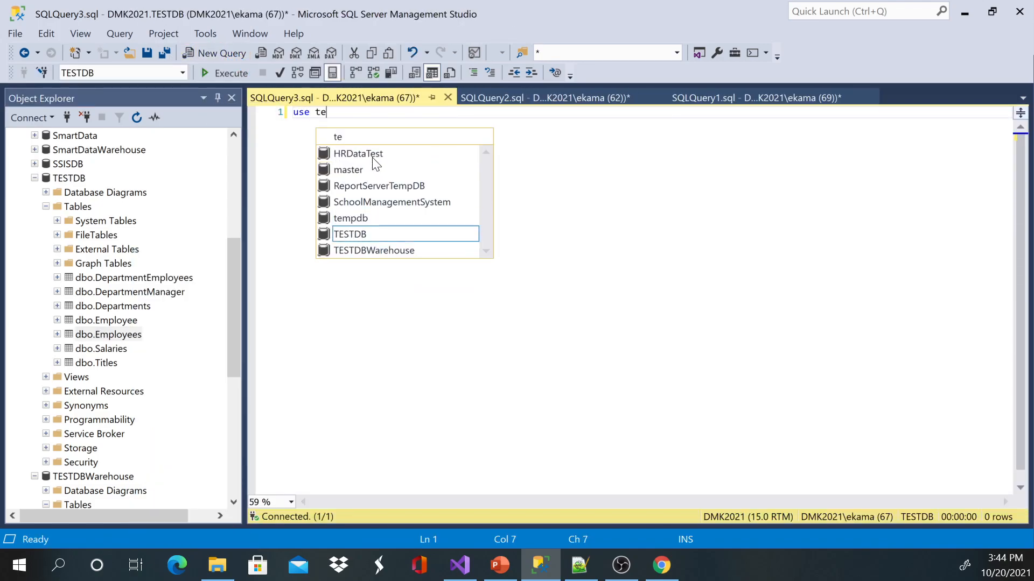
key("Return")
type("go")
key("Return")
key("Return")
key("Return")
key("Return")
- Add select * from Employees to the new query, run it and examine the first employee's row
left_click(373, 158)
type("s")
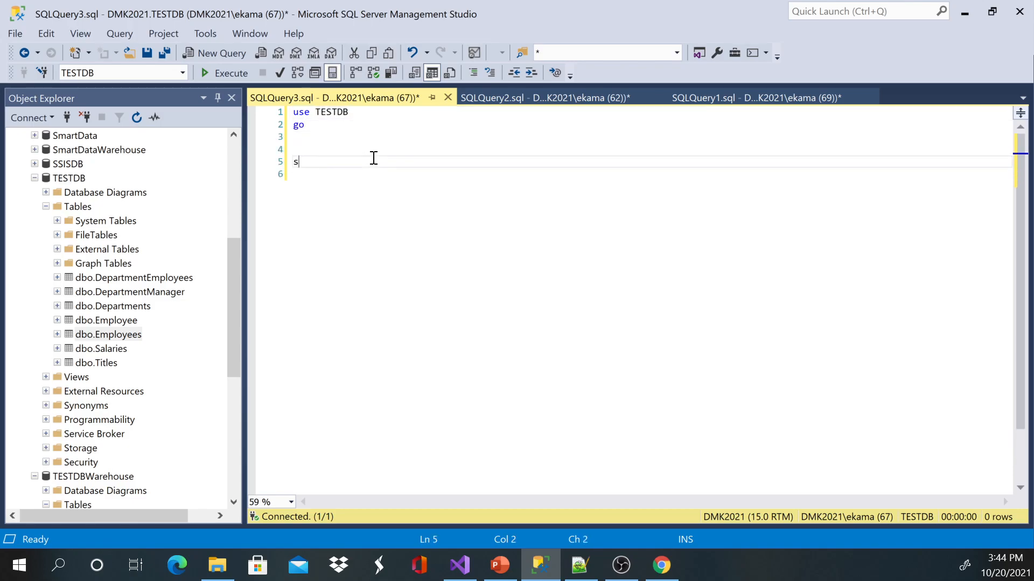
type("elect * from ")
type("sw")
key("Up")
key("Up")
key("Up")
key("Down")
key("Down")
key("Down")
key("BackSpace")
key("BackSpace")
type("em")
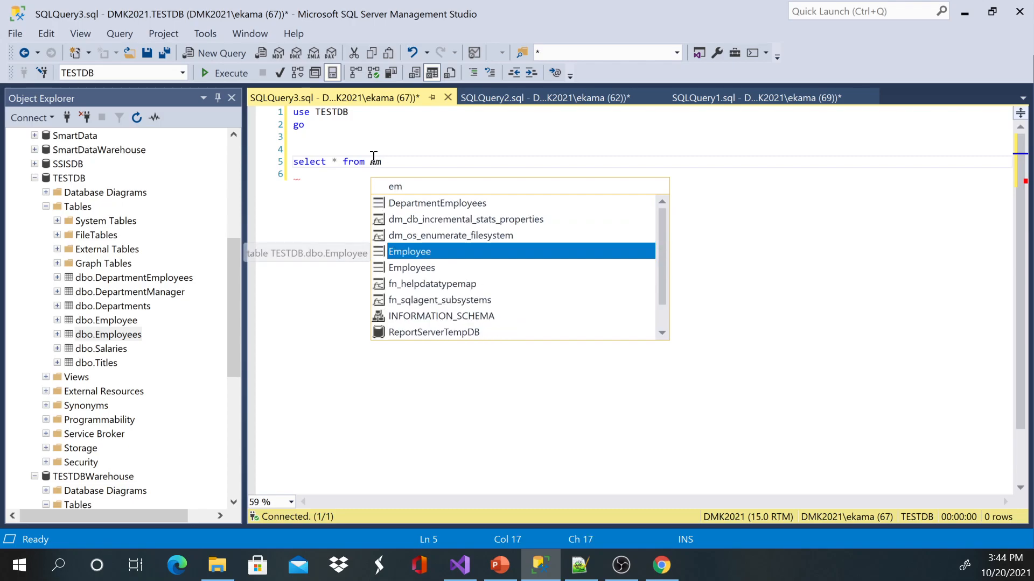
key("Down")
key("Tab")
key("Return")
key("F5")
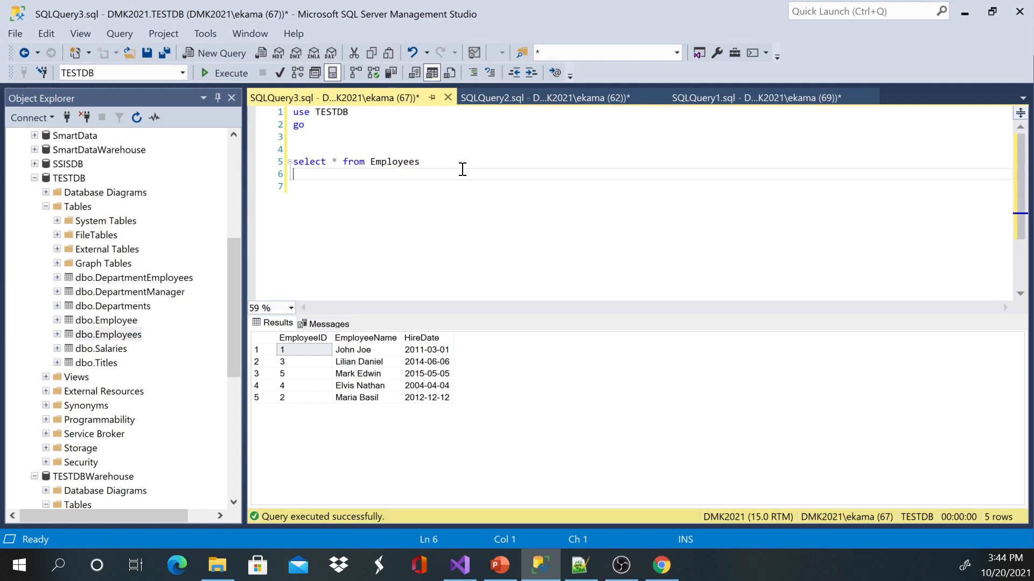
left_click(372, 349)
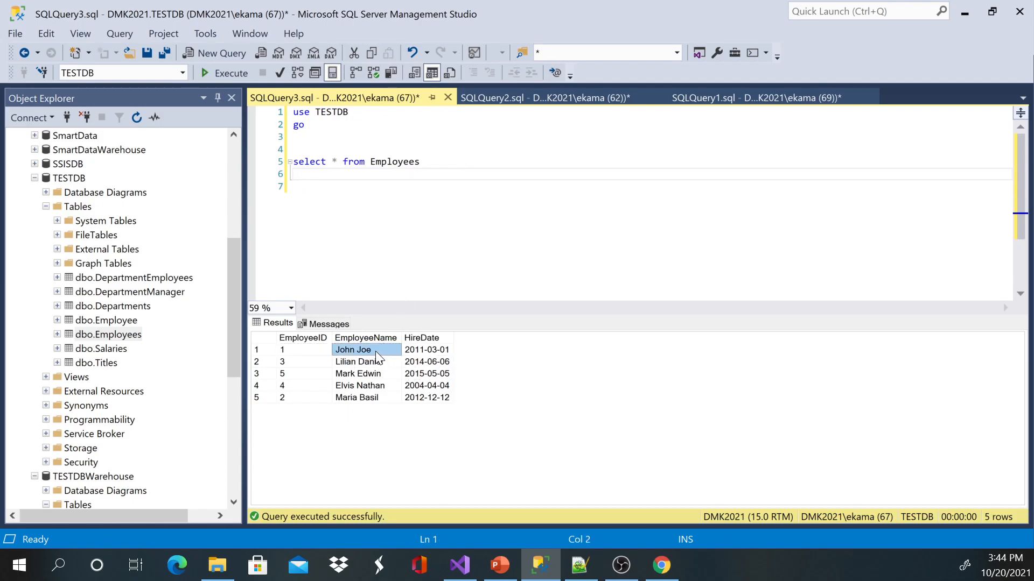
left_click(312, 350)
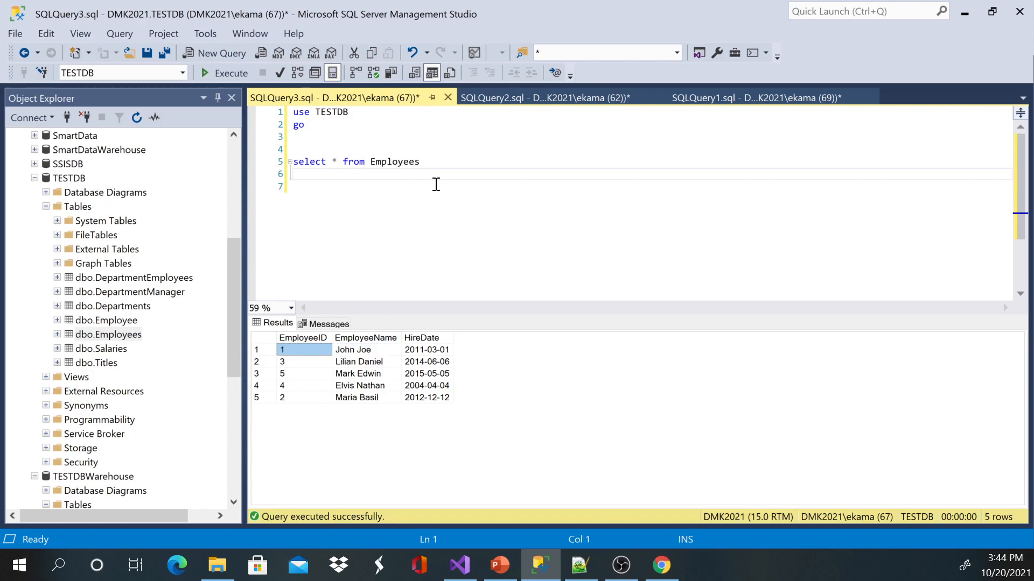
- Paste the Insert into Employees statement below the select query and fill in EmployeeID 11 and the new employee's full name
left_click(443, 162)
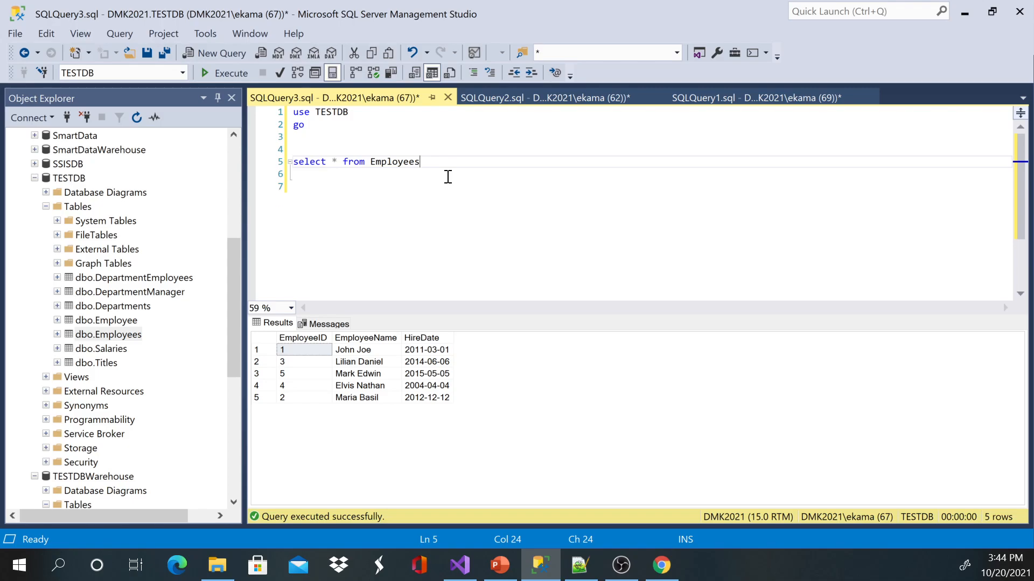
key("ctrl+v")
left_click(350, 201)
key("BackSpace")
type("11")
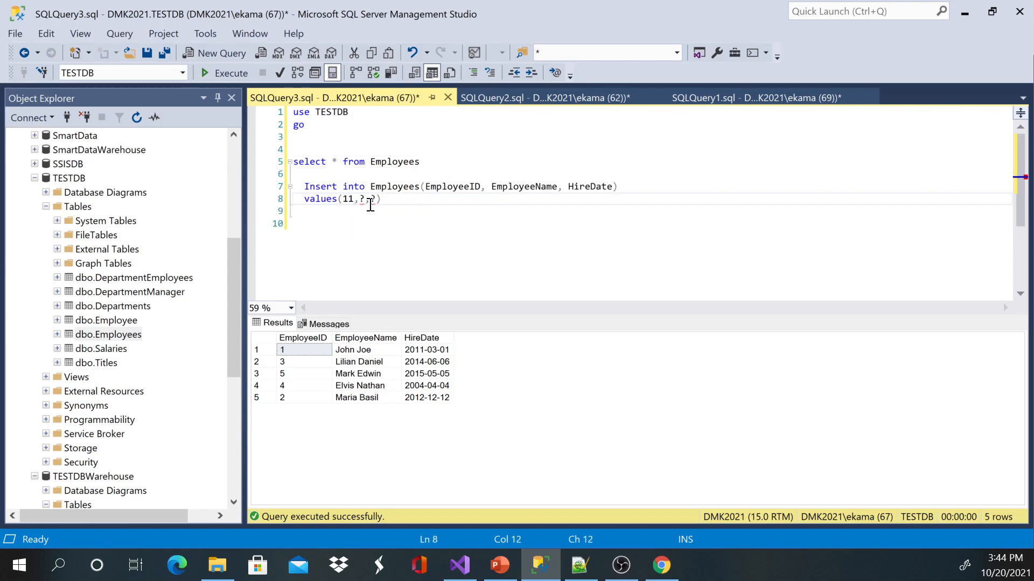
key("BackSpace")
type("''")
type("Jacks")
type("on")
type("Paul")
- Replace the HireDate placeholder in the insert statement with '3/17/2020'
left_click(448, 199)
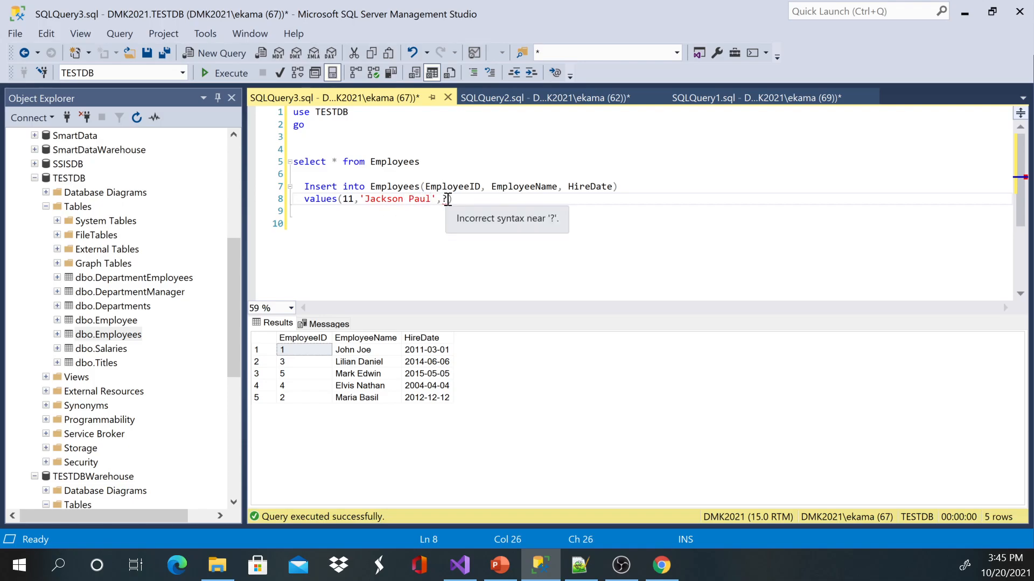
key("BackSpace")
type("'")
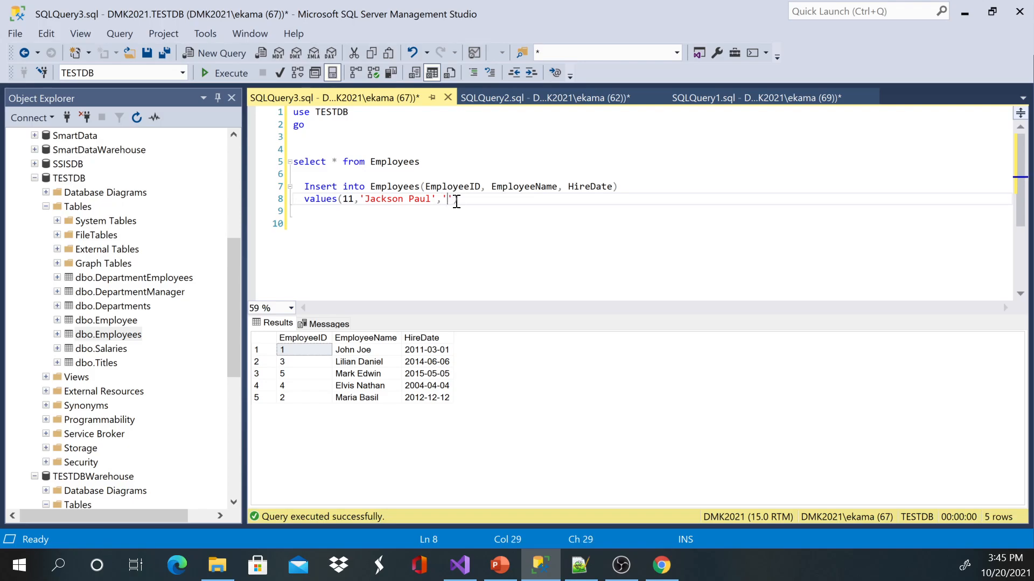
type("10")
type("/20/")
type("20")
type("21")
key("BackSpace")
type("0")
key("BackSpace")
key("BackSpace")
type("17")
key("BackSpace")
key("BackSpace")
type("2")
key("BackSpace")
type("3")
- Execute only the Insert into Employees statement against TESTDB
left_click(537, 208)
left_click_drag(555, 208, 254, 188)
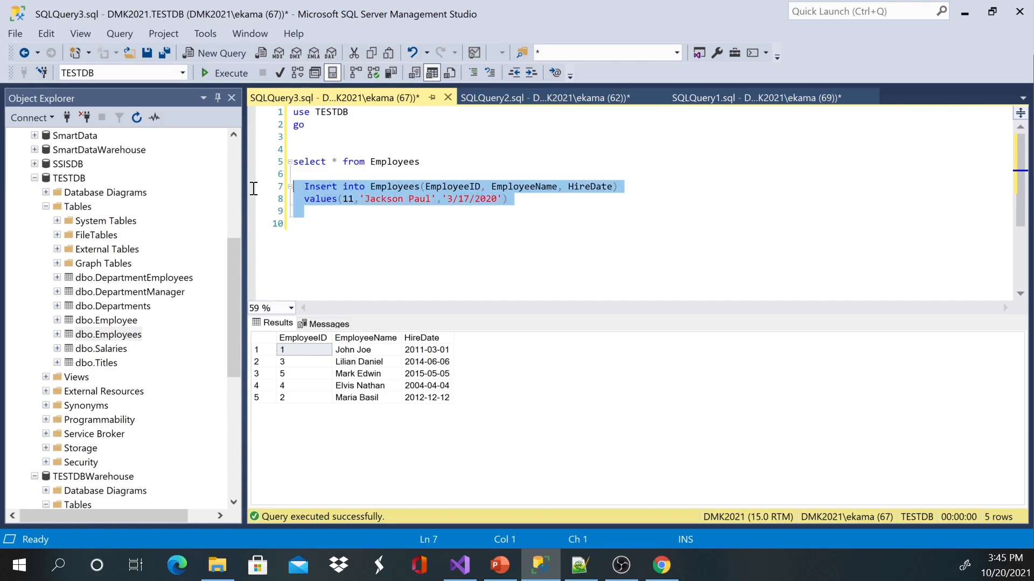
left_click(208, 73)
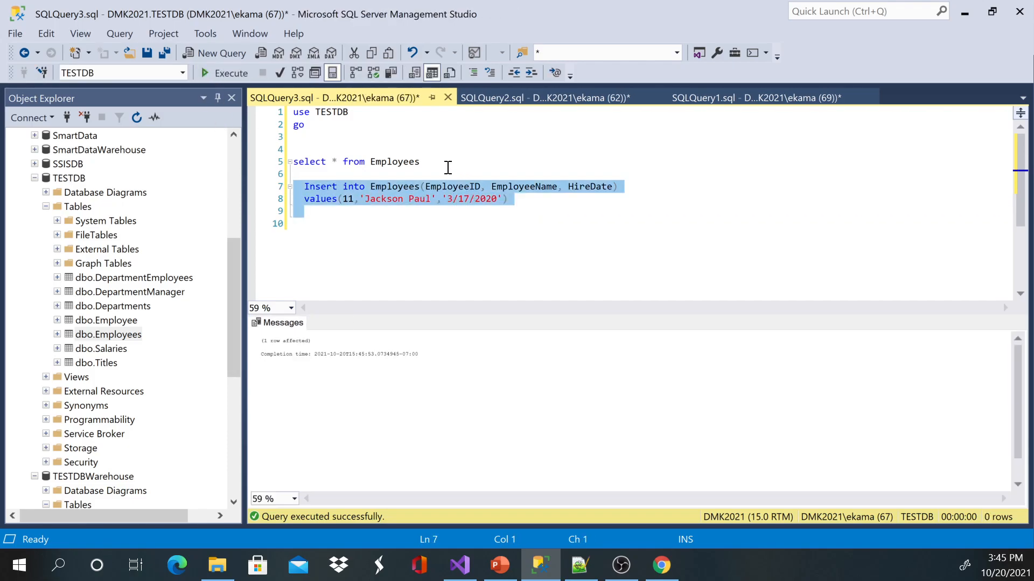
- Rerun only the select query on Employees and examine the row with EmployeeID 11
left_click_drag(452, 162, 287, 162)
left_click(209, 73)
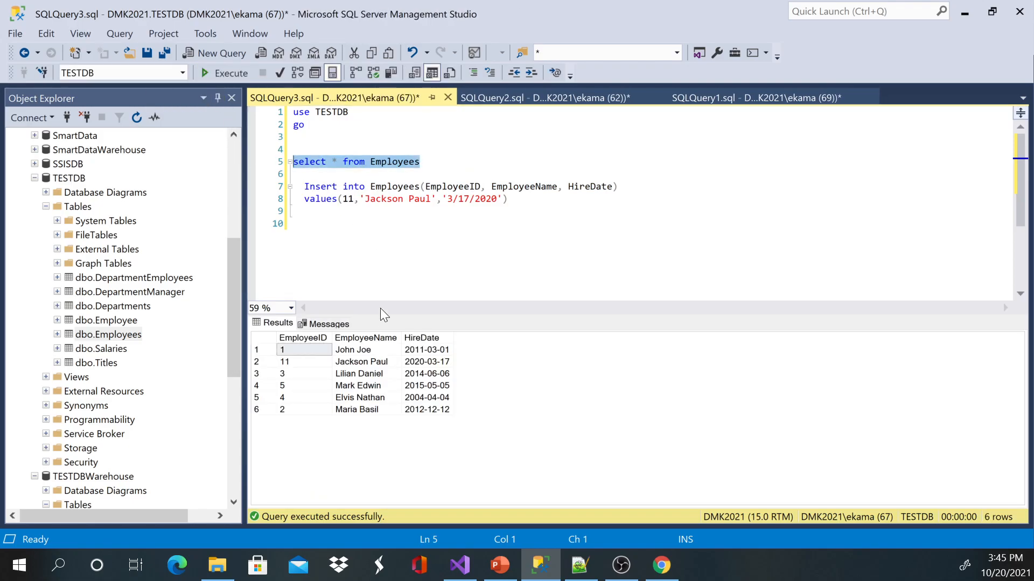
left_click(302, 361)
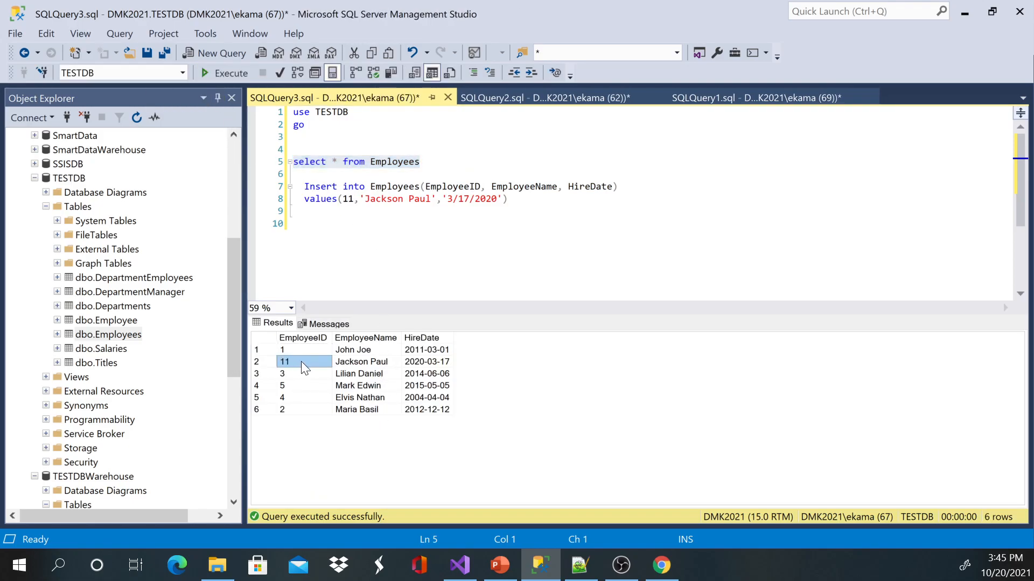
left_click(362, 362)
- Begin an Update Employees statement with a set clause between the select and insert statements
left_click(431, 162)
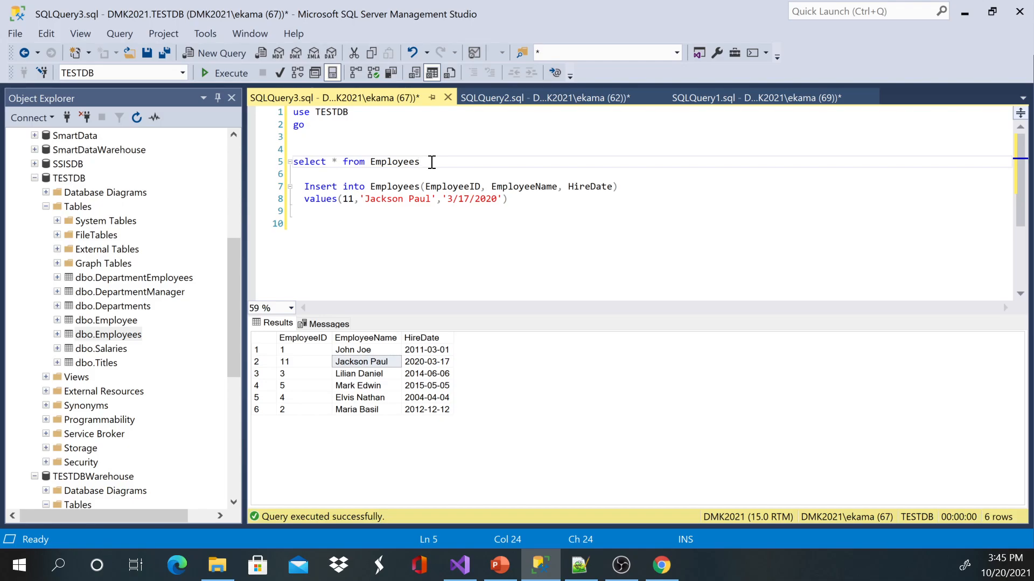
key("Return")
key("Return")
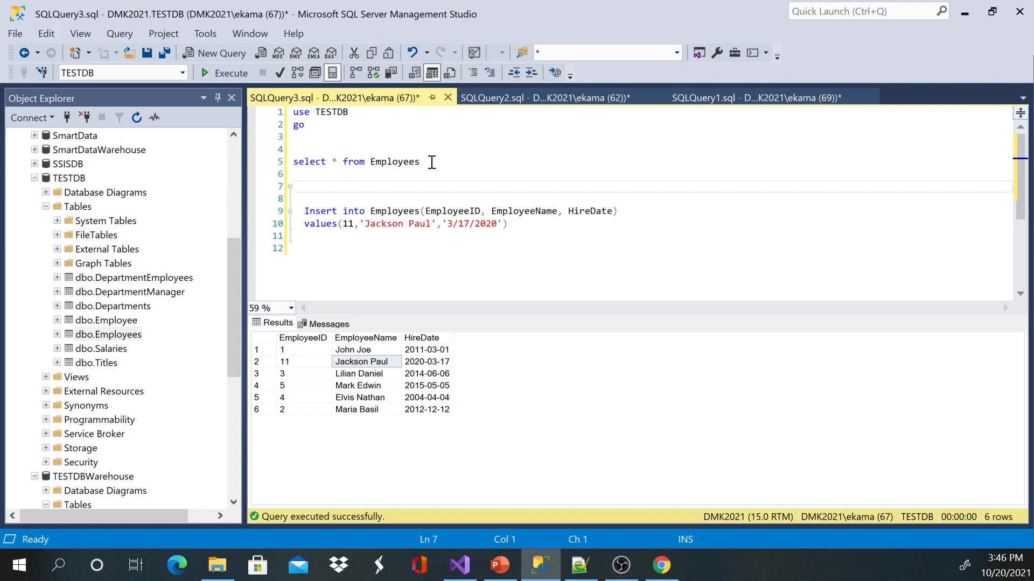
type("Update")
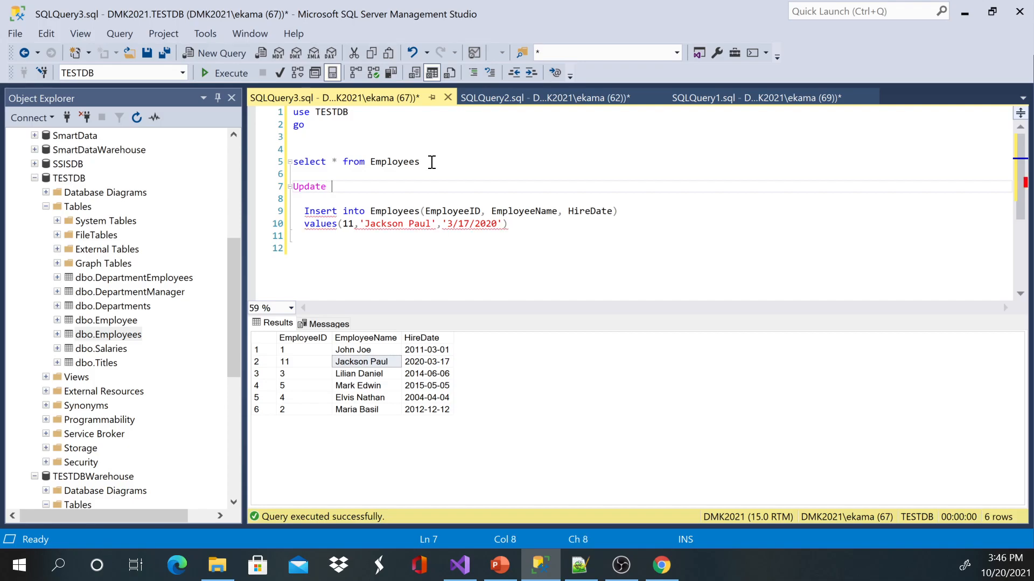
type(" empl")
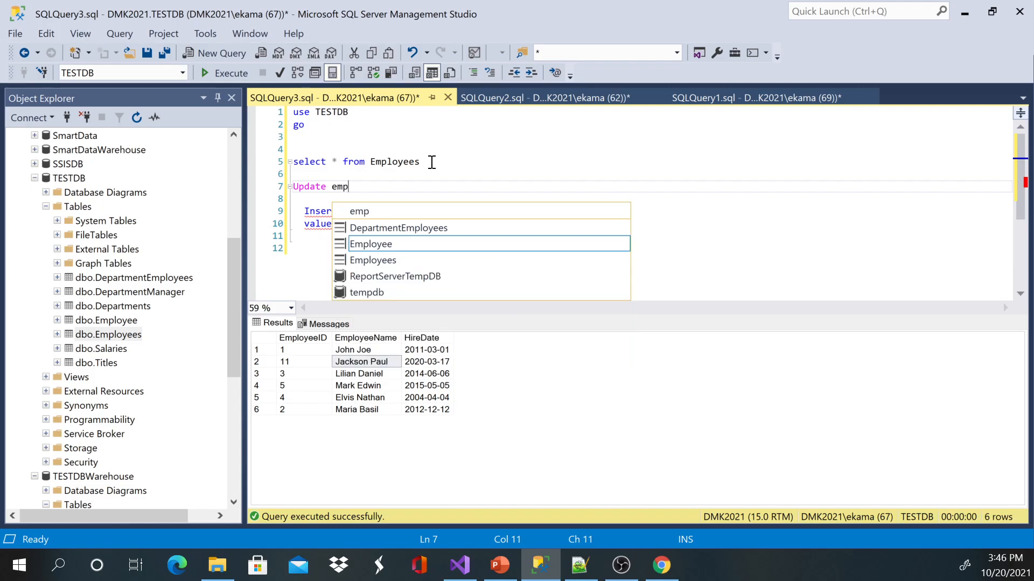
key("Down")
key("Tab")
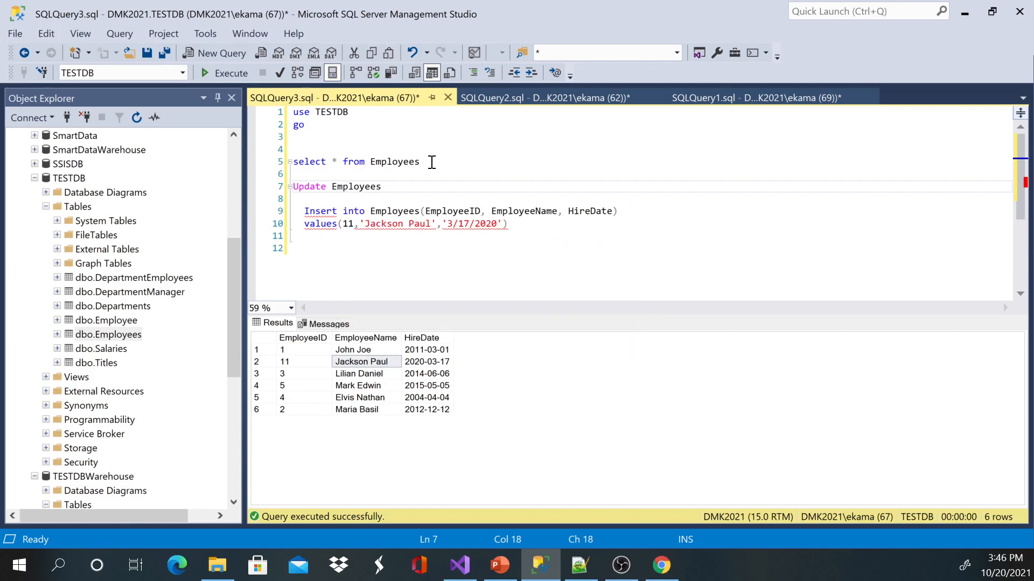
key("Return")
type("set")
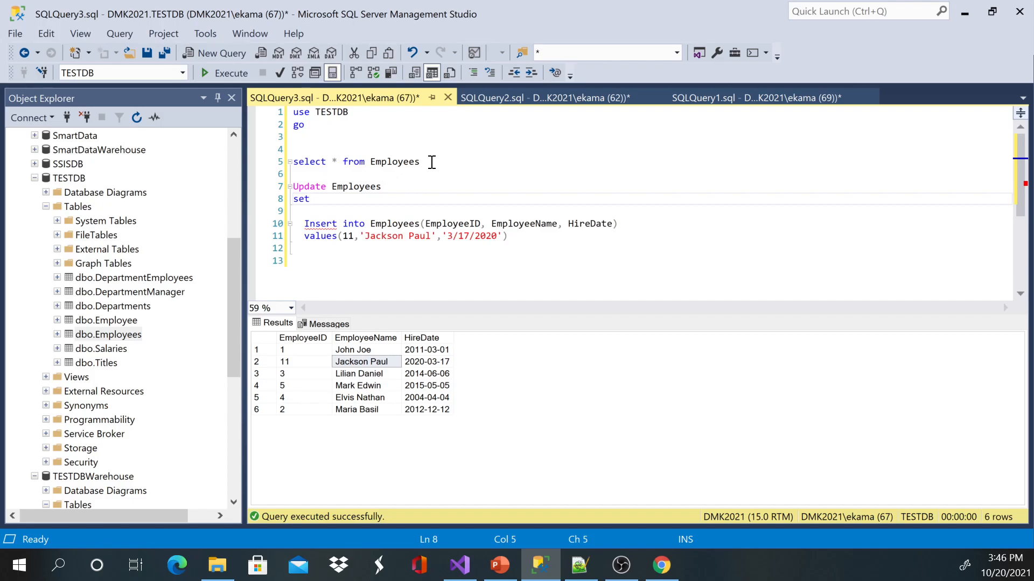
- Complete the set clause so that EmployeeName equals the employee's new full name in quotes
type("Em")
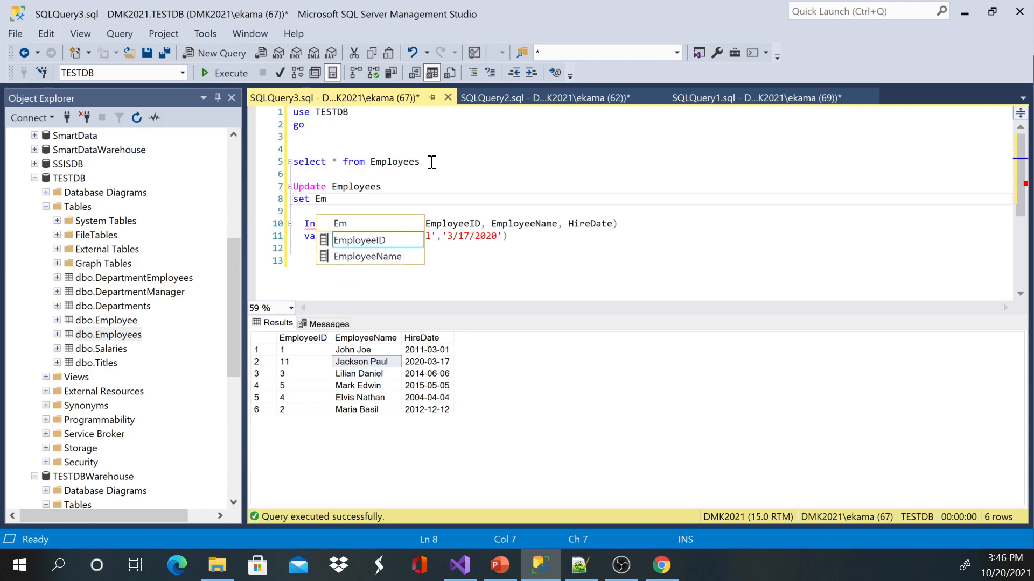
key("Down")
type("= ''")
key("Left")
type("John")
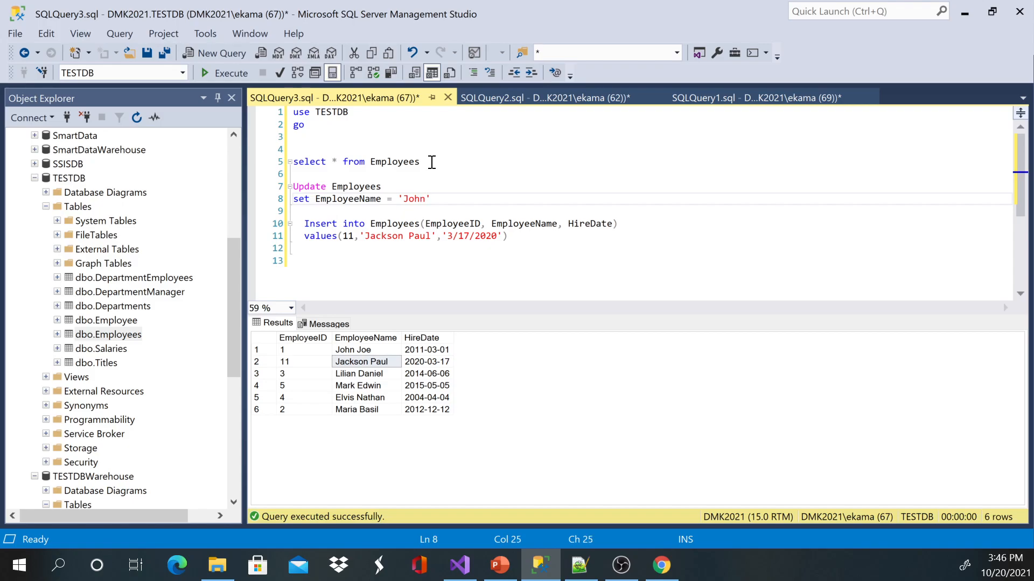
type(" Alex")
key("Right")
key("Return")
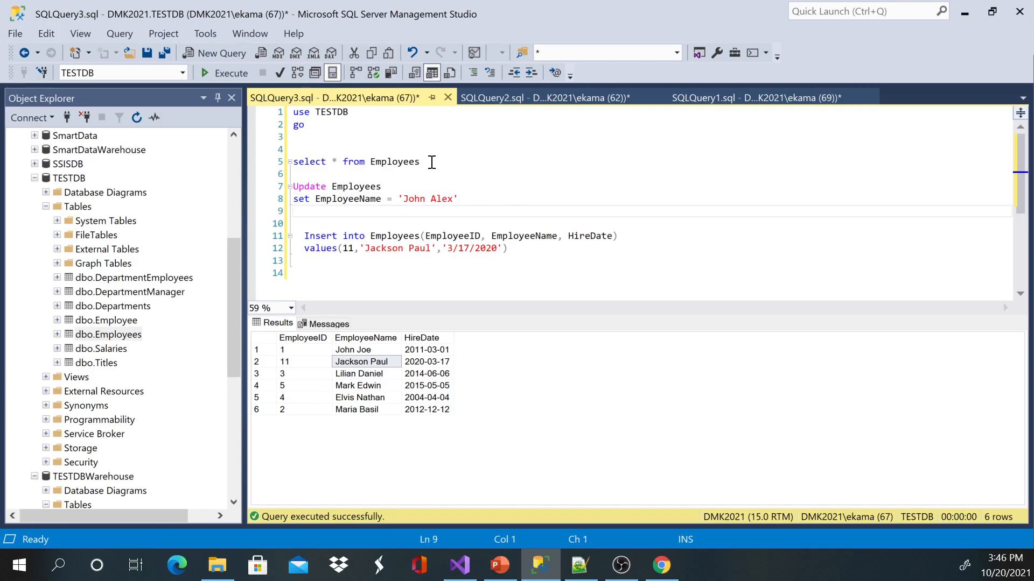
key("BackSpace")
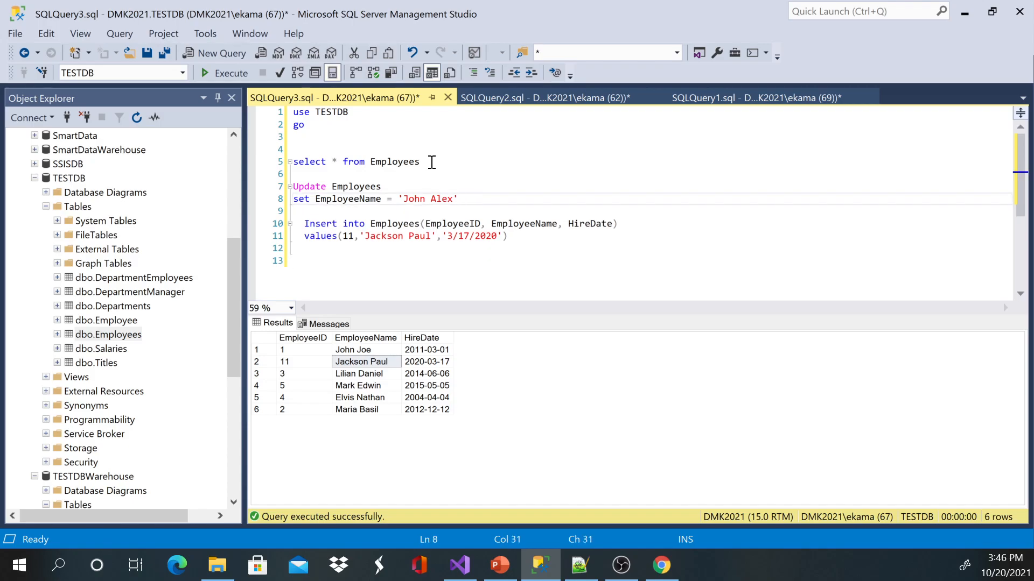
- Extend the set clause with a HireDate assignment, using the hire date copied from the row with EmployeeID 1
type(",")
key("Return")
type("Hi")
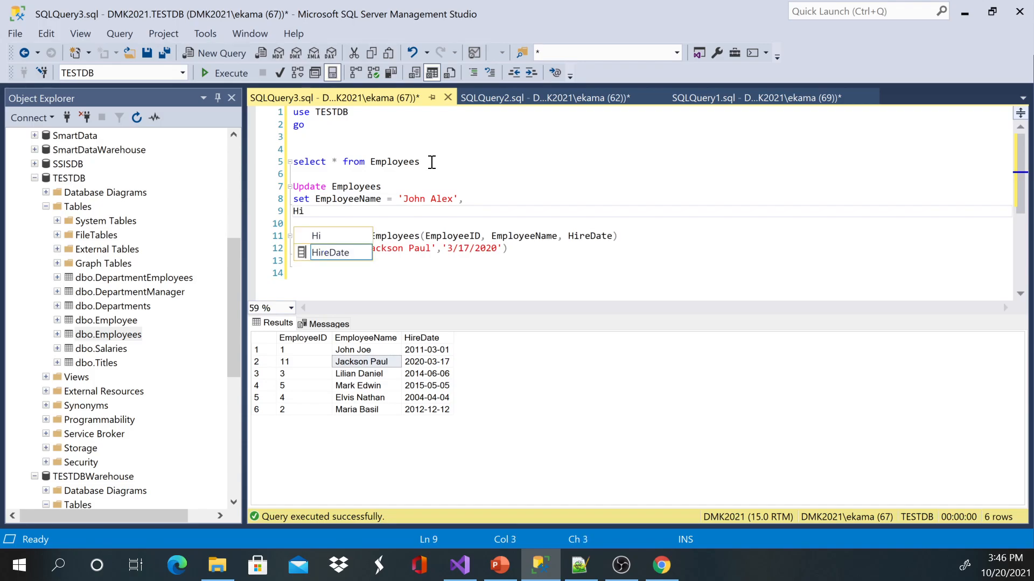
type("reDate = '")
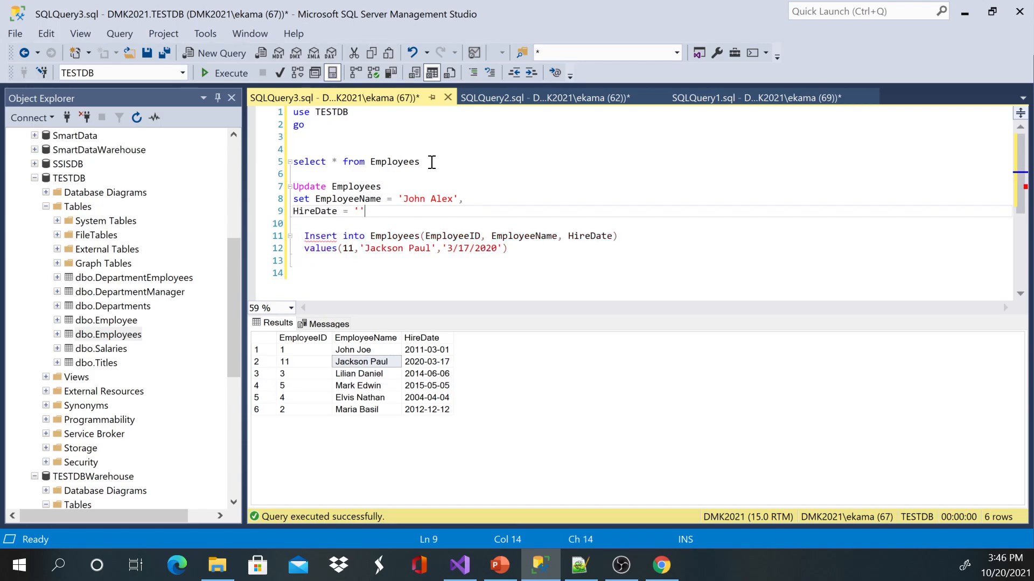
left_click(434, 353)
key("ctrl+c")
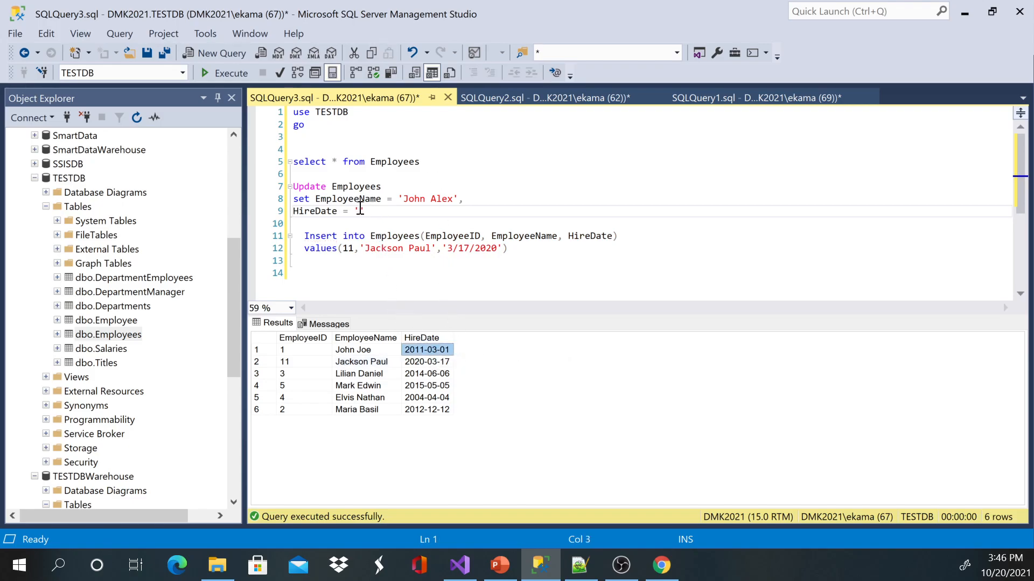
left_click(359, 211)
key("ctrl+v")
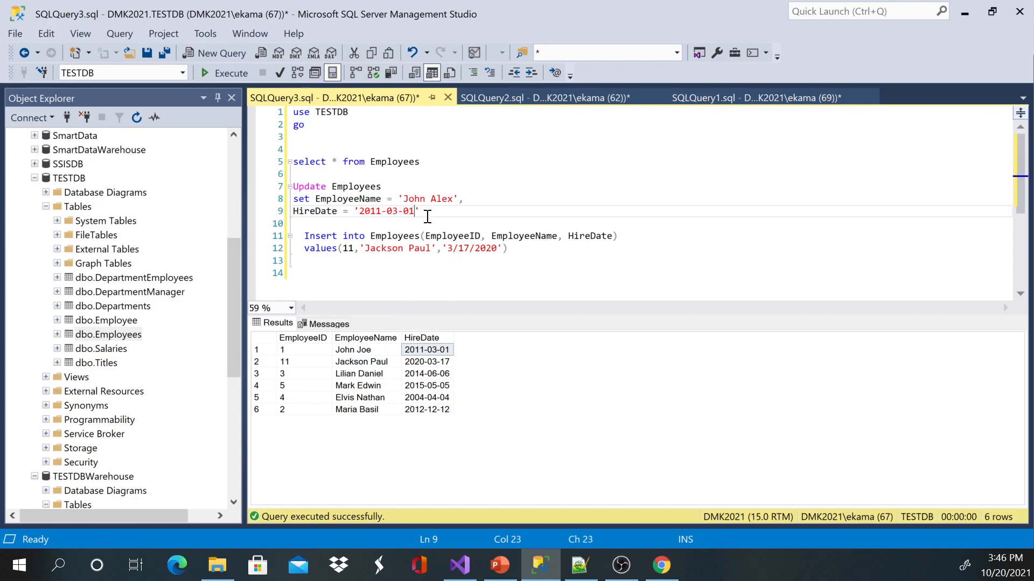
- Change the HireDate value in the Update Employees statement to 2011-08-10
key("BackSpace")
type("10")
key("Left")
key("BackSpace")
type("8")
- Add a where clause on a new line restricting the update to EmployeeID = 1
left_click(430, 216)
key("Return")
type("where em")
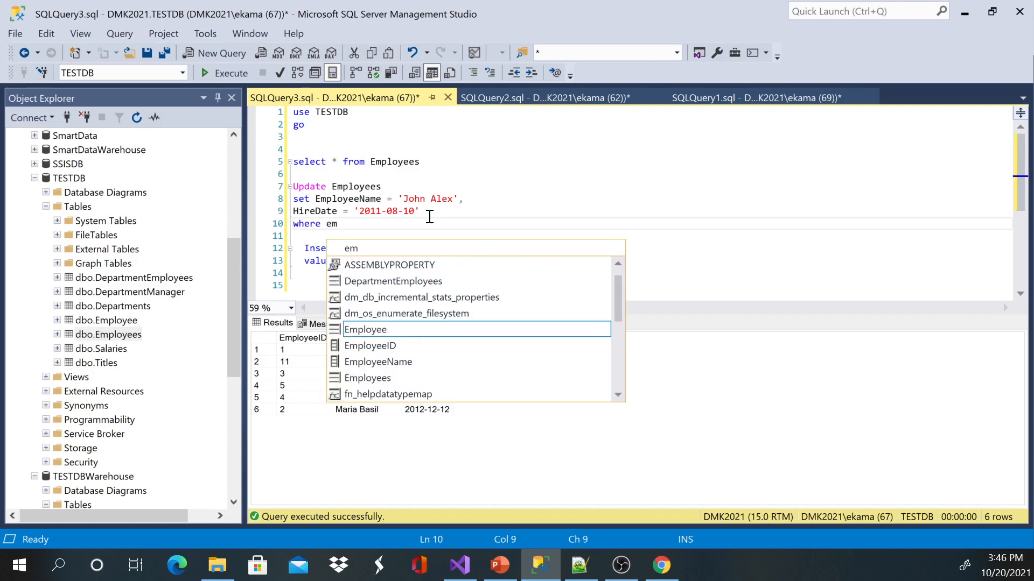
key("Down")
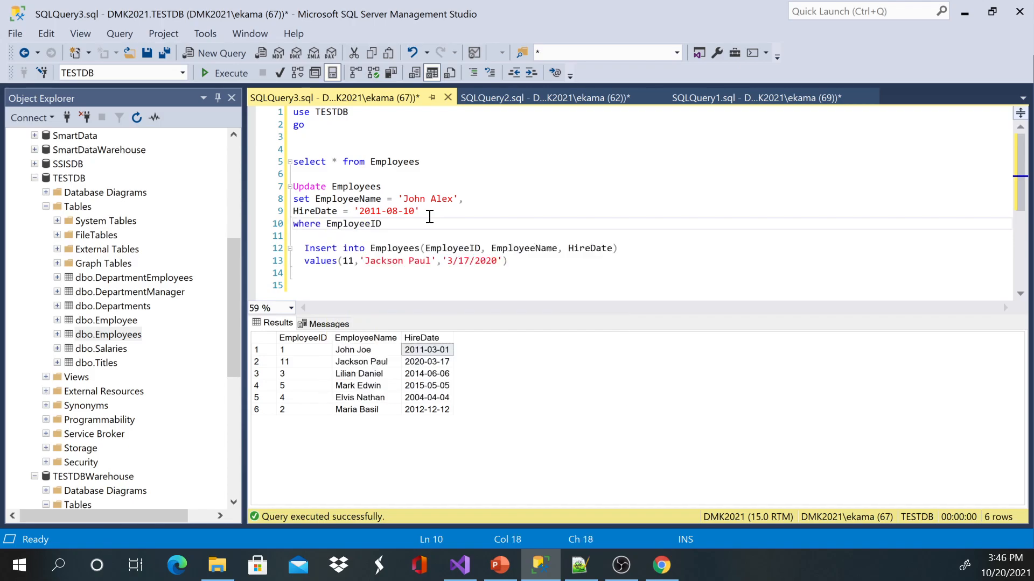
type("= 1")
- Execute only the Update Employees statement against TESTDB
left_click_drag(429, 215, 286, 196)
left_click_drag(401, 223, 282, 185)
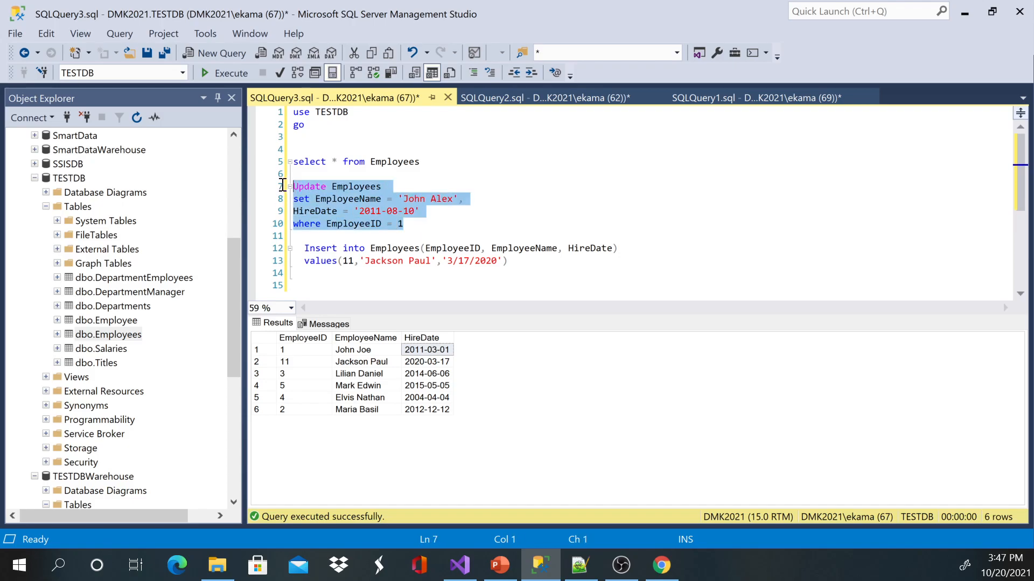
left_click(228, 73)
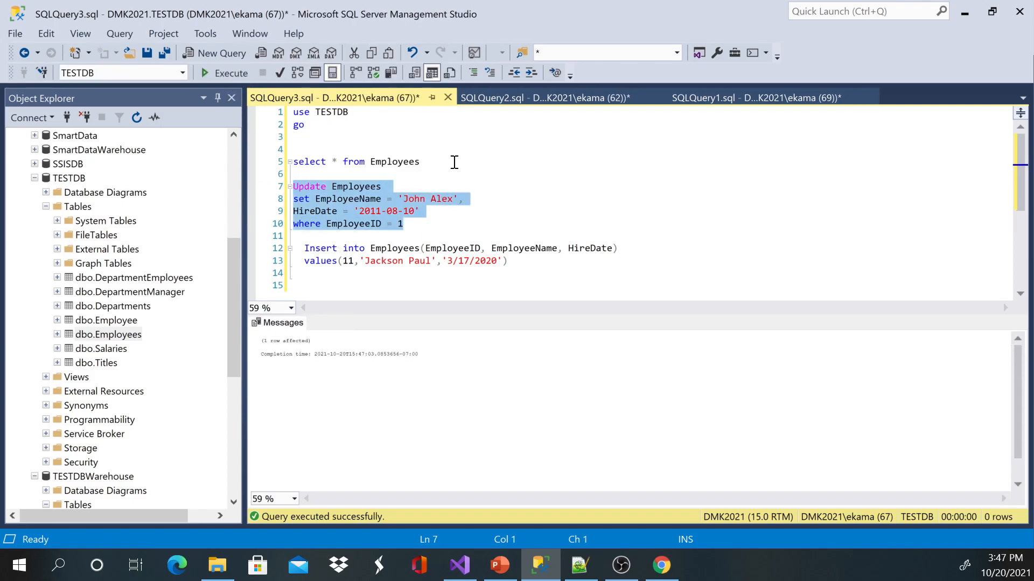
- Rerun only the select query on TESTDB Employees and examine the rows with EmployeeID 1 and 11
left_click_drag(453, 162, 291, 162)
left_click(215, 76)
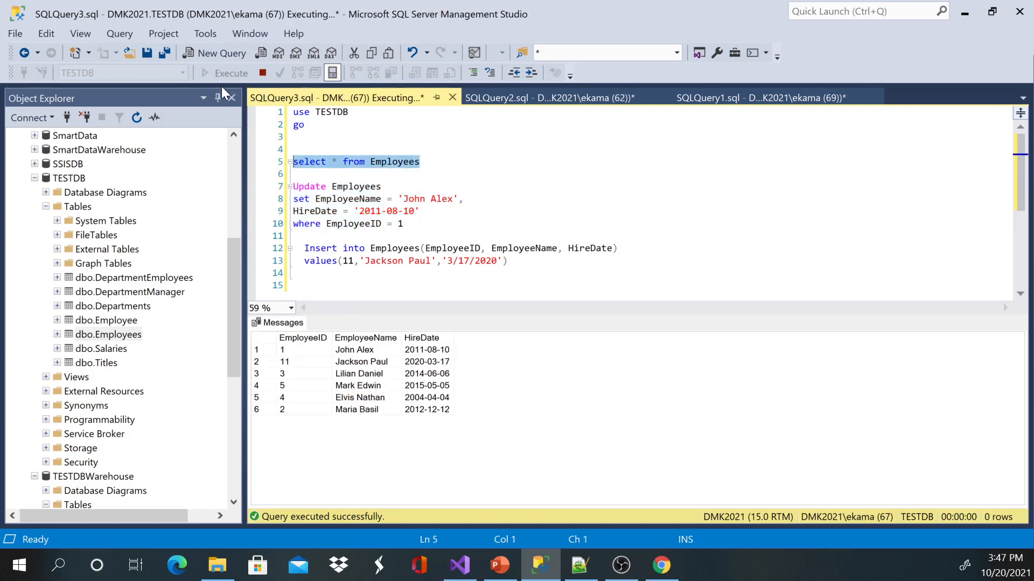
left_click(368, 353)
left_click(425, 351)
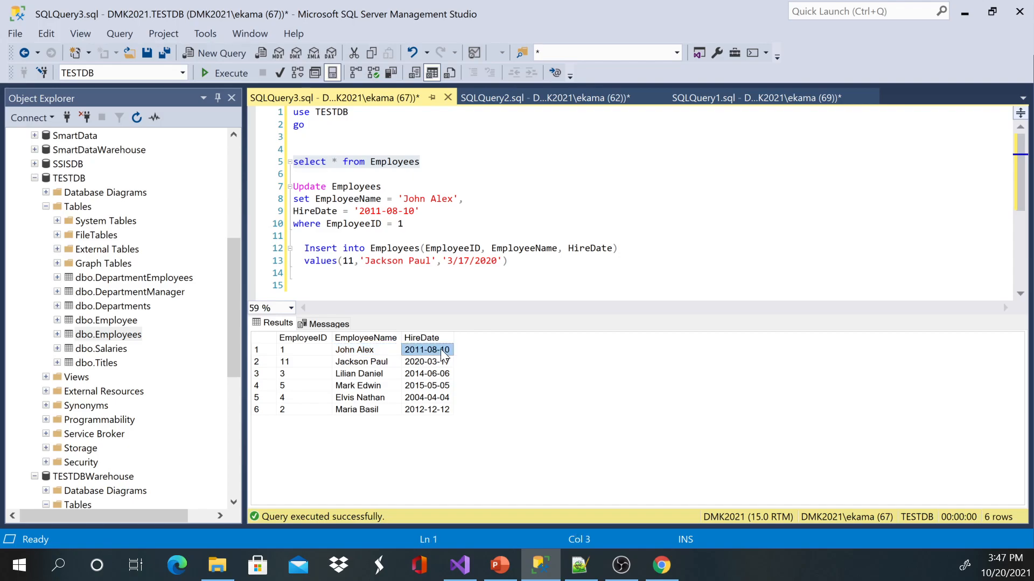
left_click(375, 353)
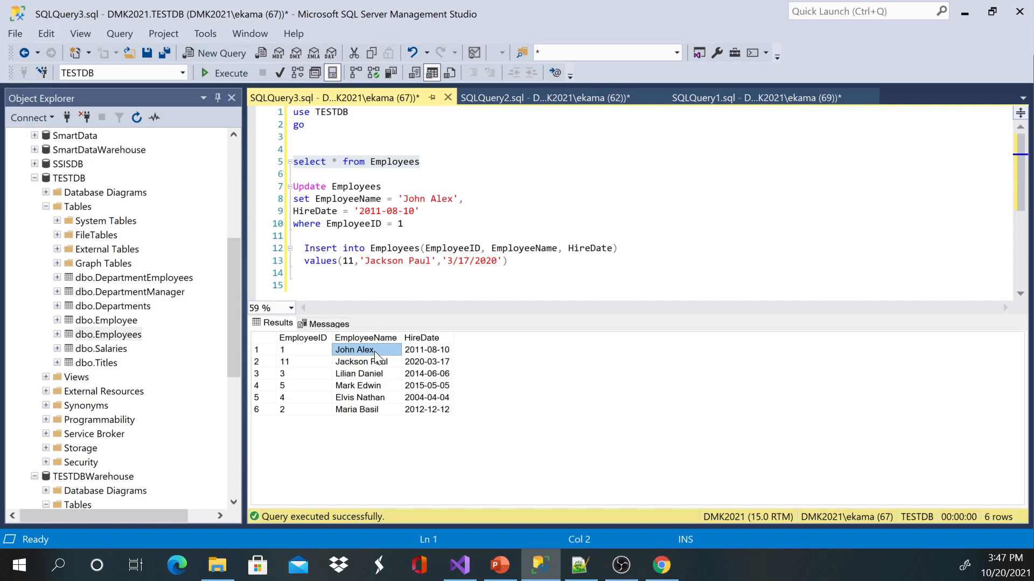
left_click(370, 361)
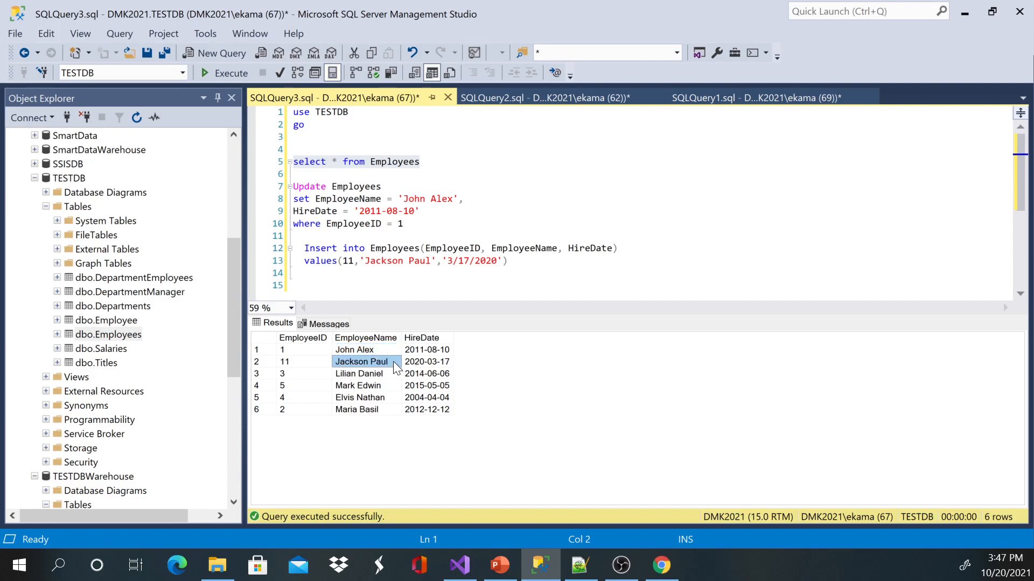
- Comment out the parameterized update and insert statements in the TESTDBWarehouse query SQLQuery2.sql
left_click(551, 99)
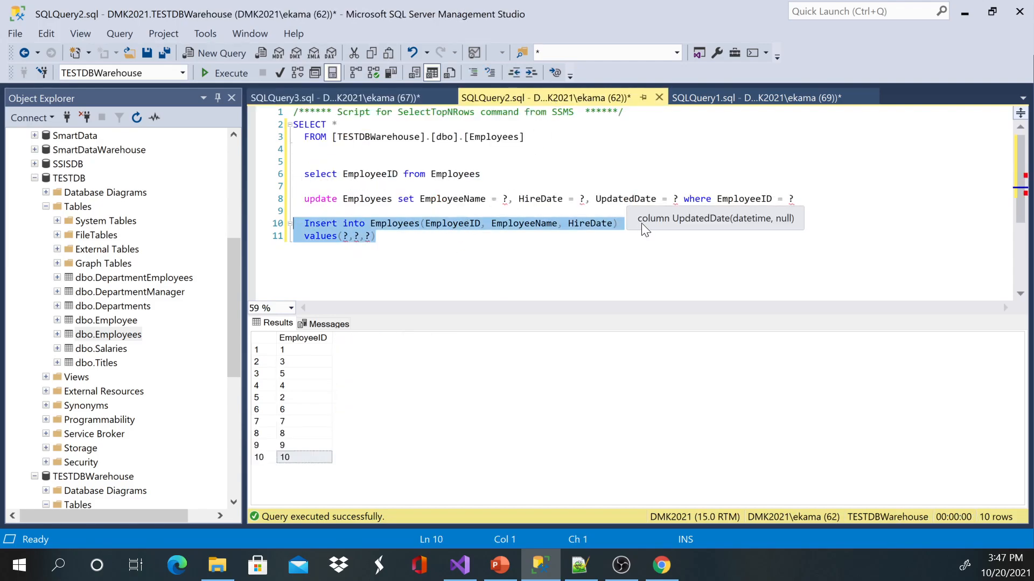
left_click_drag(430, 244, 283, 200)
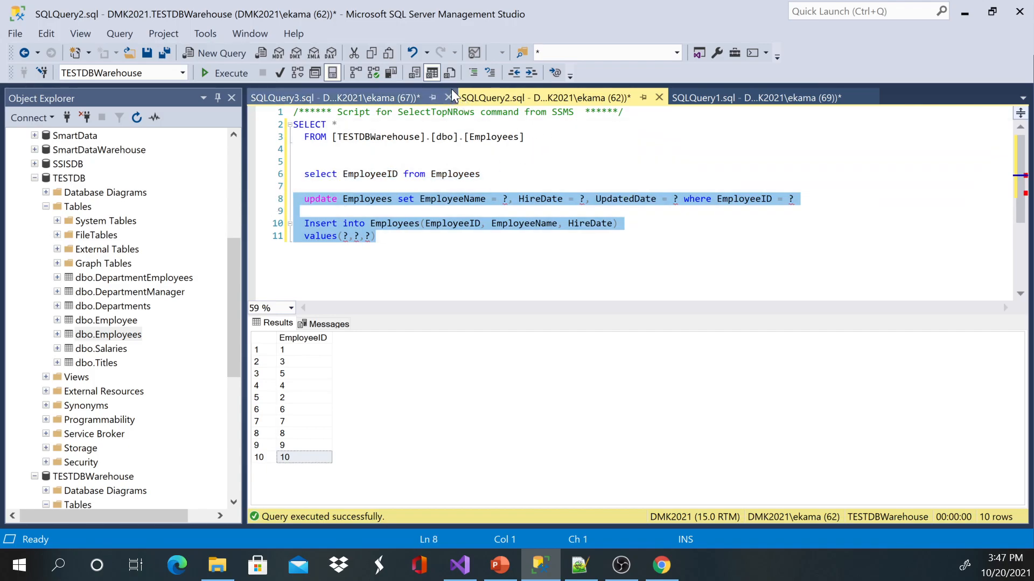
left_click(473, 71)
- Run only the select on TESTDBWarehouse Employees and examine the name and hire date of EmployeeID 1 and the last EmployeeID
left_click_drag(543, 141, 253, 109)
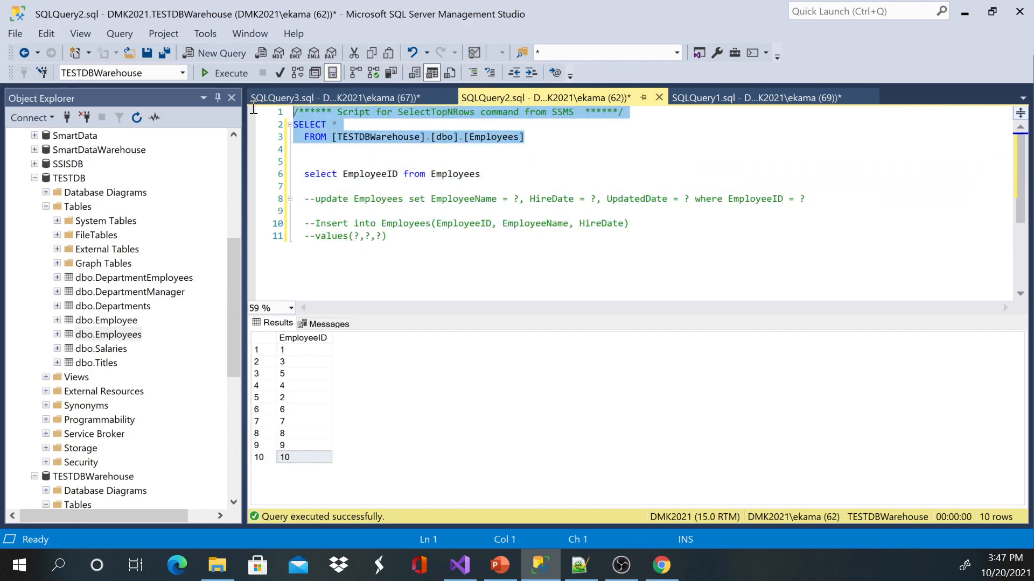
left_click(231, 73)
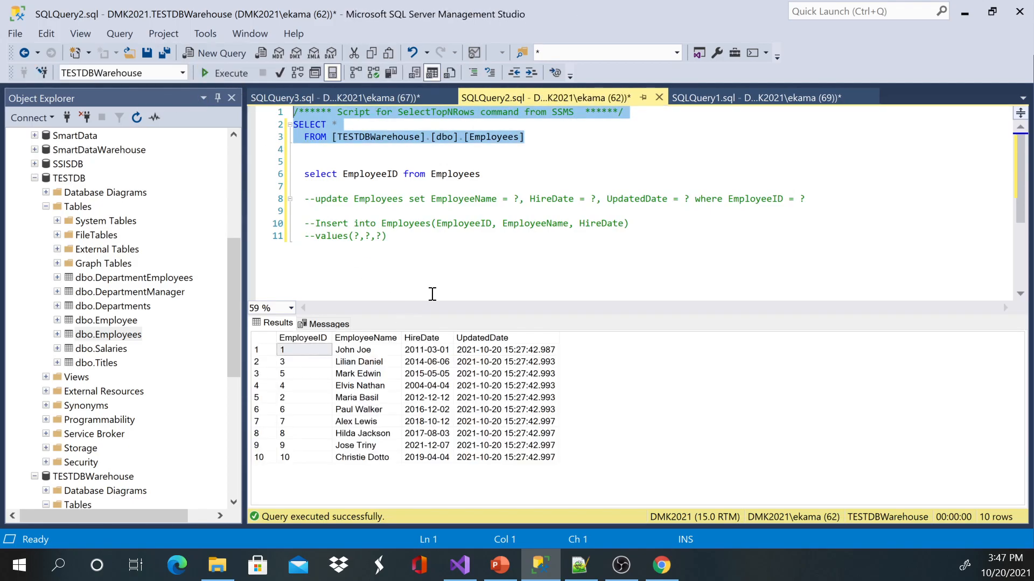
left_click(370, 349)
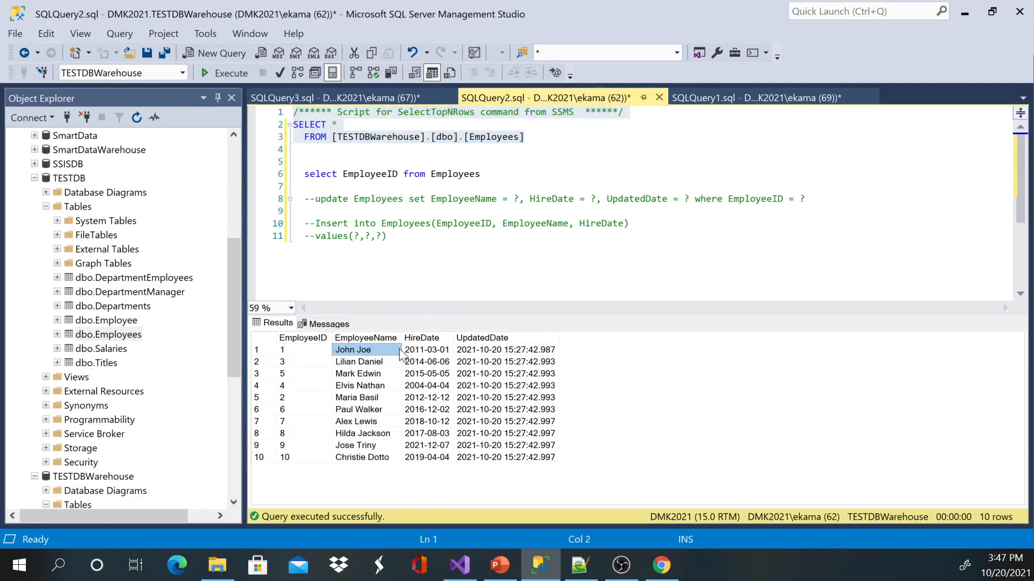
left_click(426, 349)
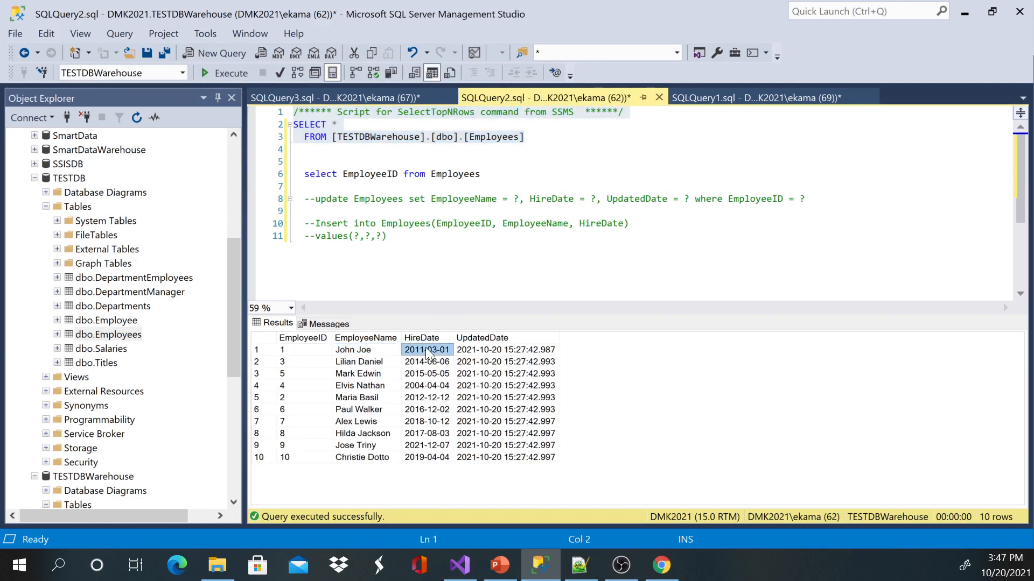
left_click(310, 457)
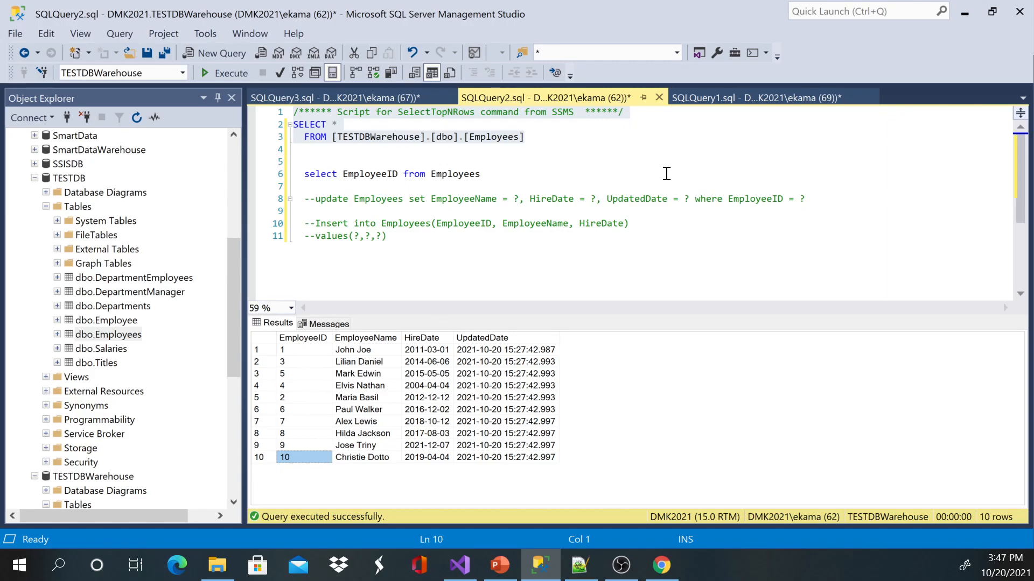
- Switch to Visual Studio and execute the EmployeeETL.dtsx package
left_click(961, 15)
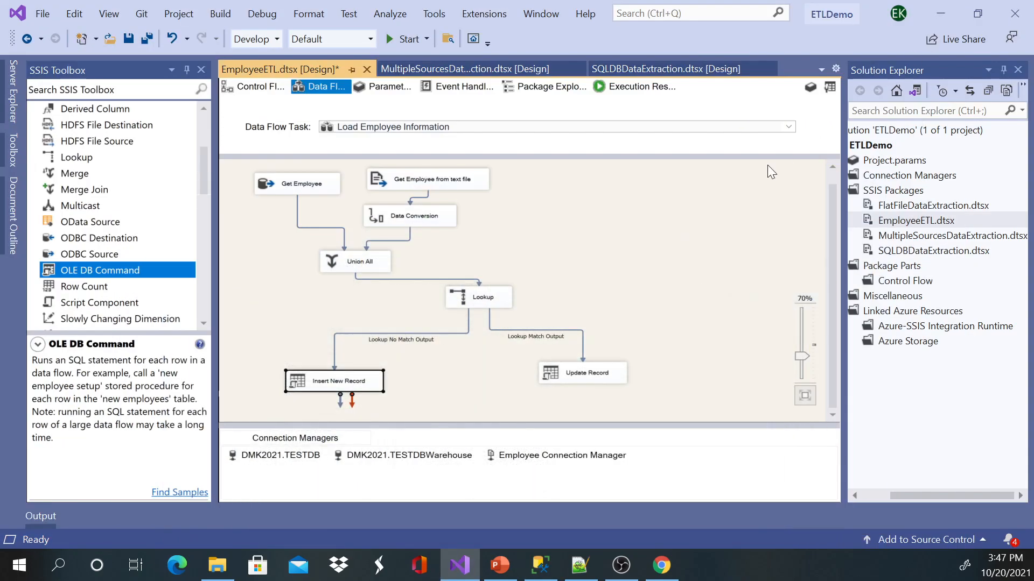
right_click(915, 221)
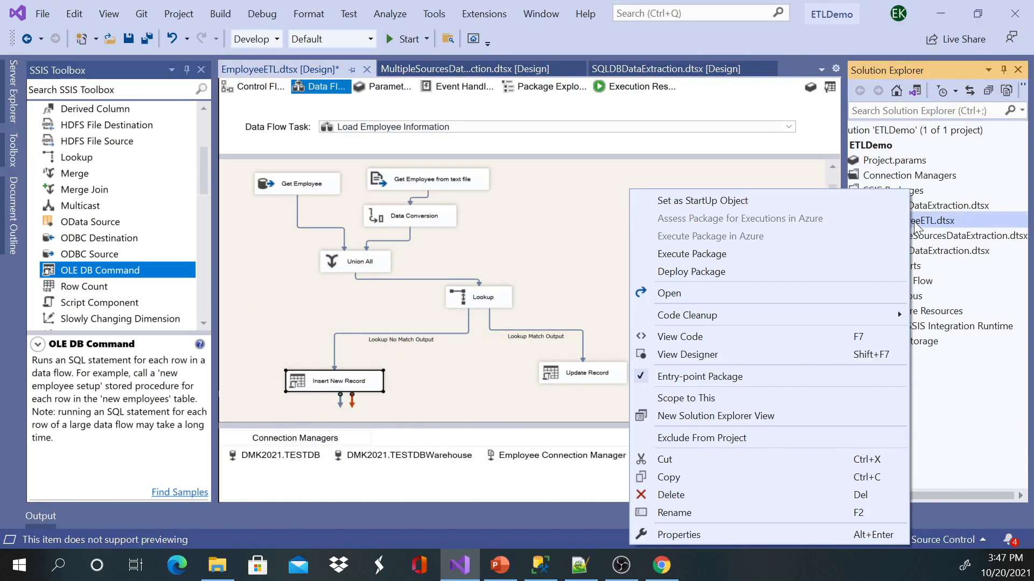
left_click(726, 253)
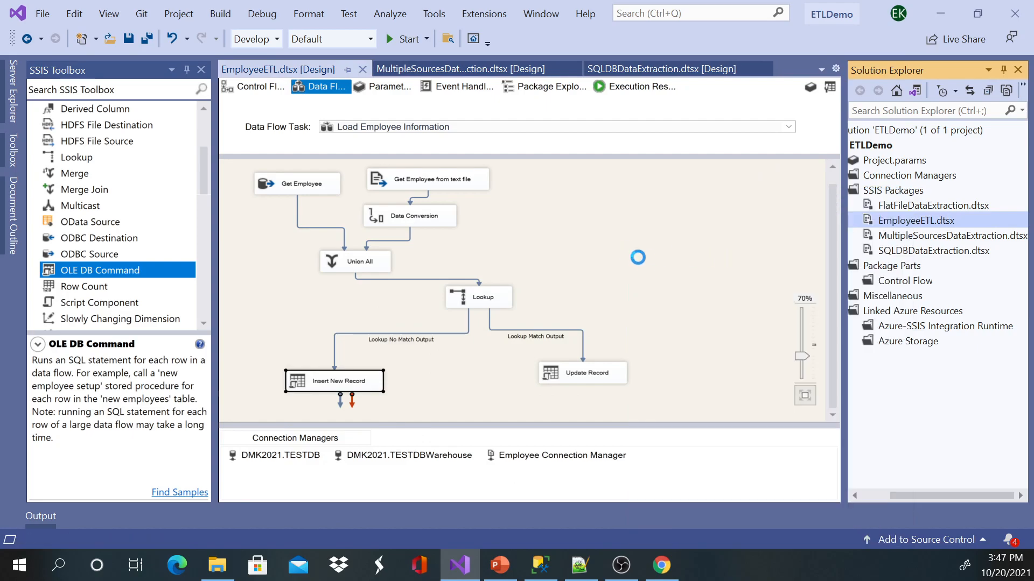
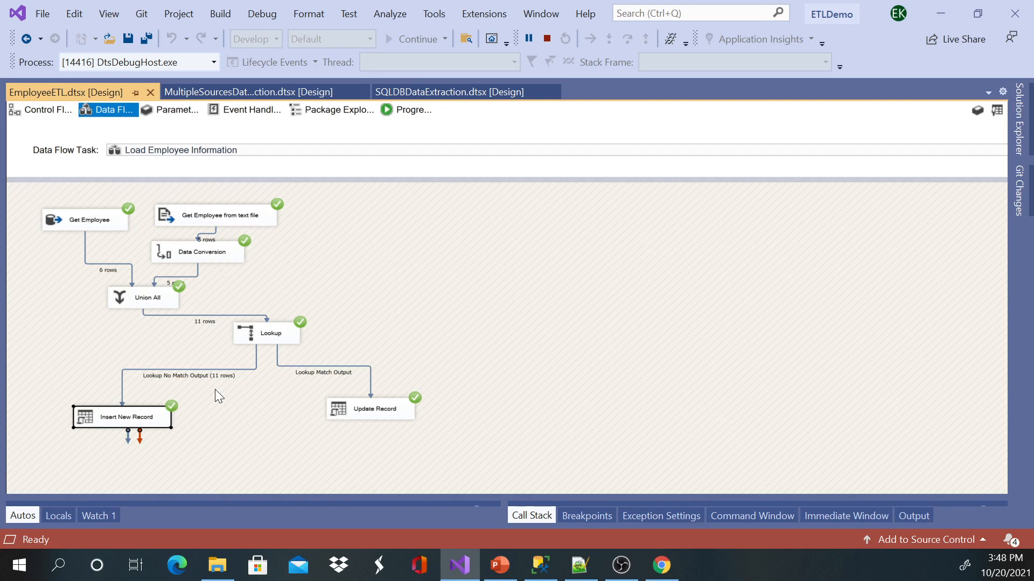
- Return to SQL Server Management Studio and rerun the select on TESTDBWarehouse Employees to check the loaded rows
left_click(548, 569)
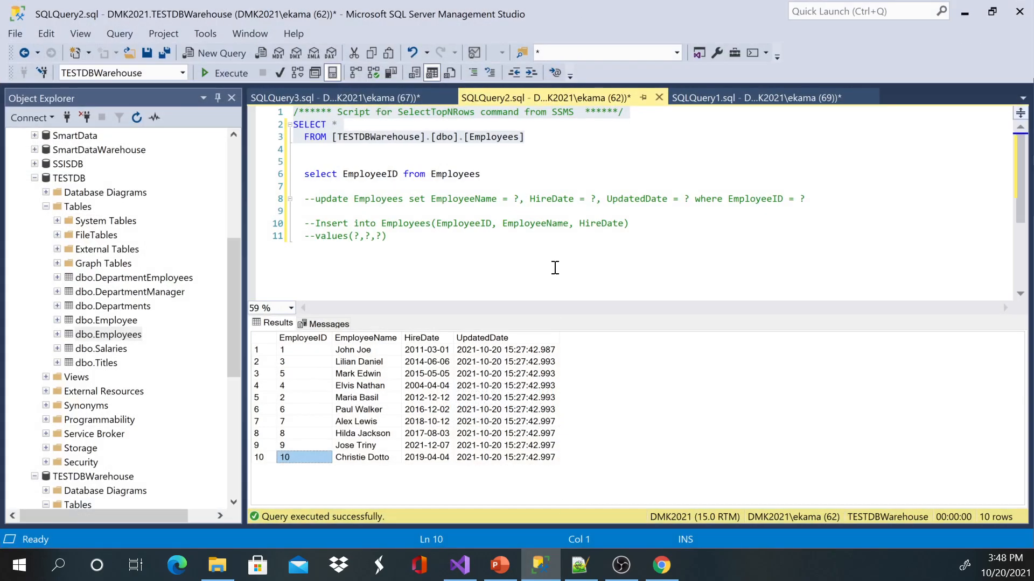
left_click(564, 152)
left_click_drag(580, 144, 258, 113)
left_click(230, 79)
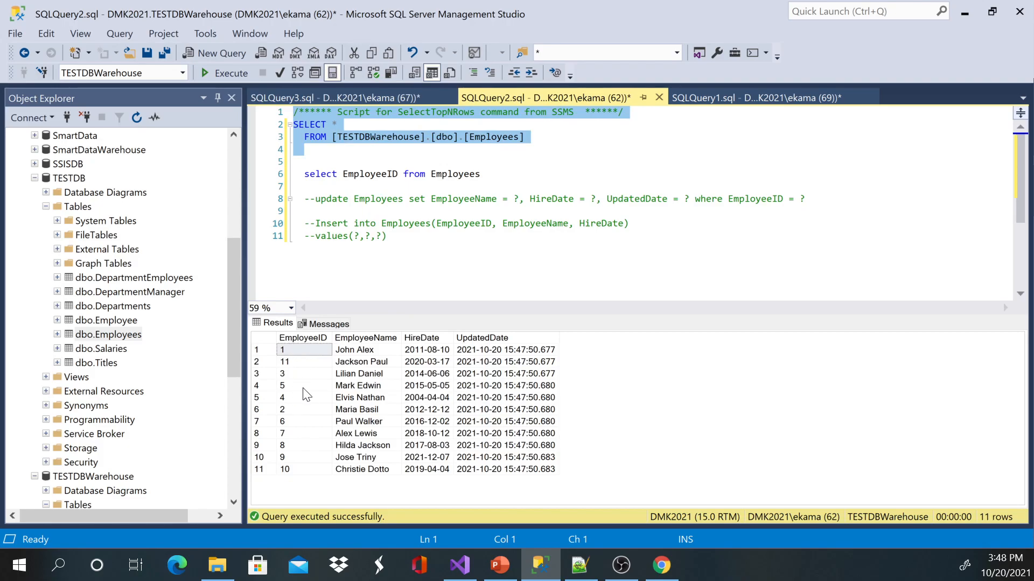
- Stop the package's debug run in Visual Studio and disable the Delete Employee Information task in the control flow's Sequence Container
left_click(965, 16)
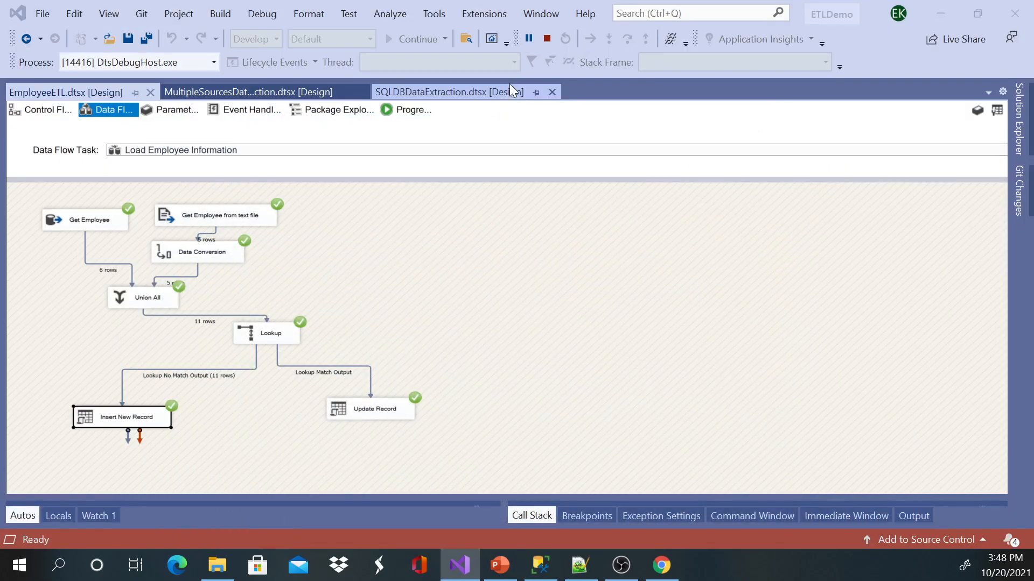
left_click(546, 37)
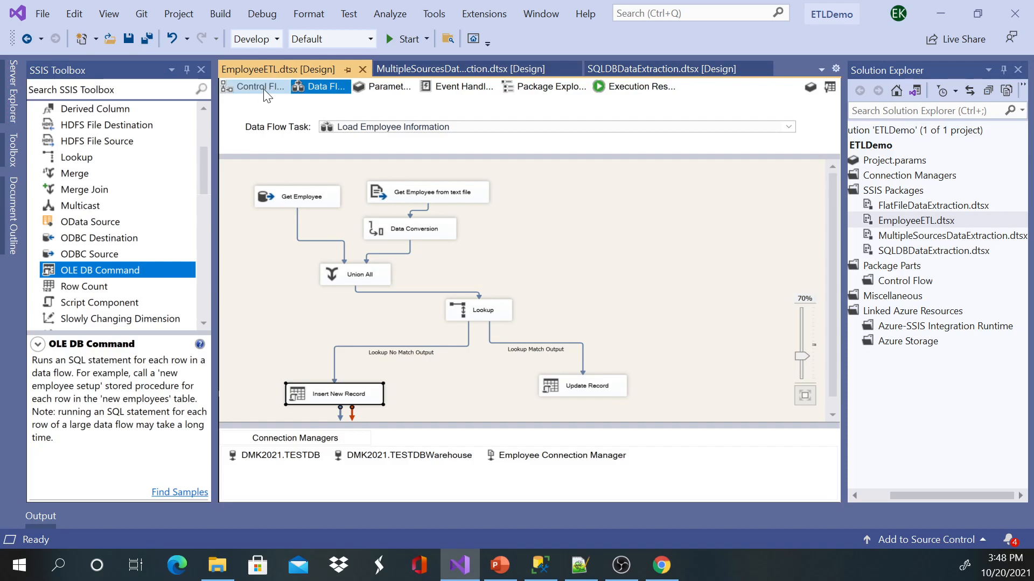
left_click(264, 89)
left_click(308, 160)
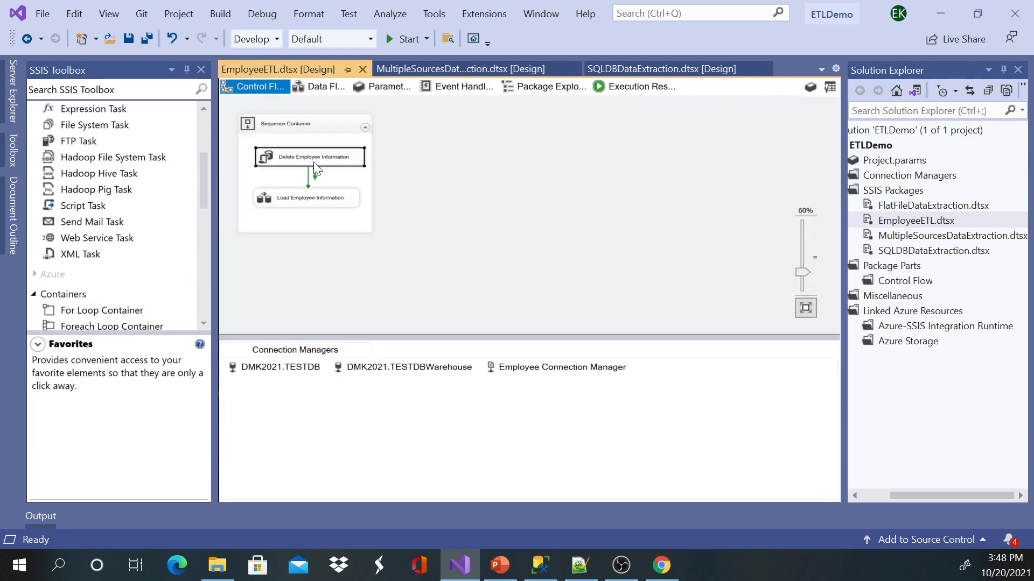
right_click(323, 160)
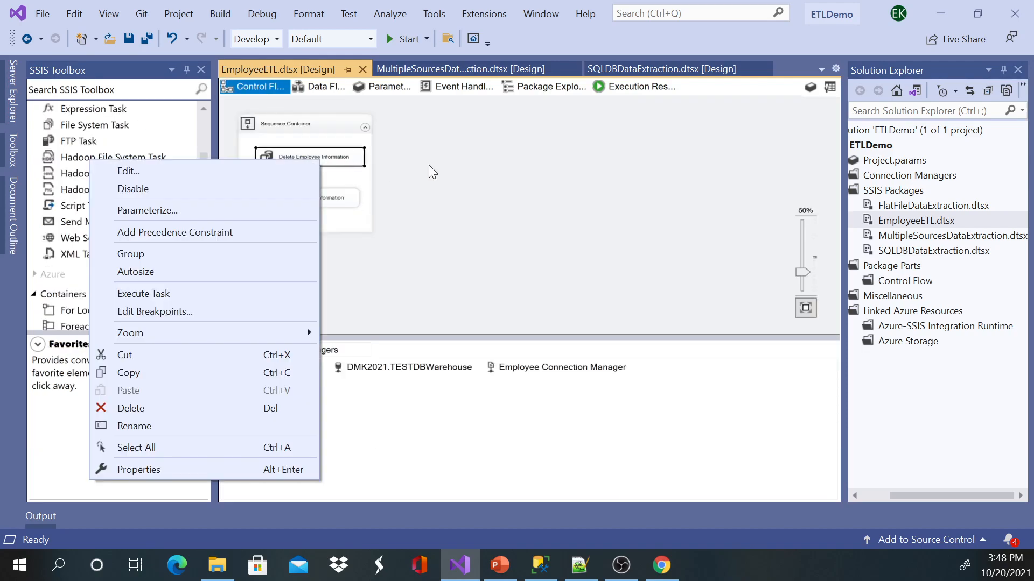
left_click(429, 165)
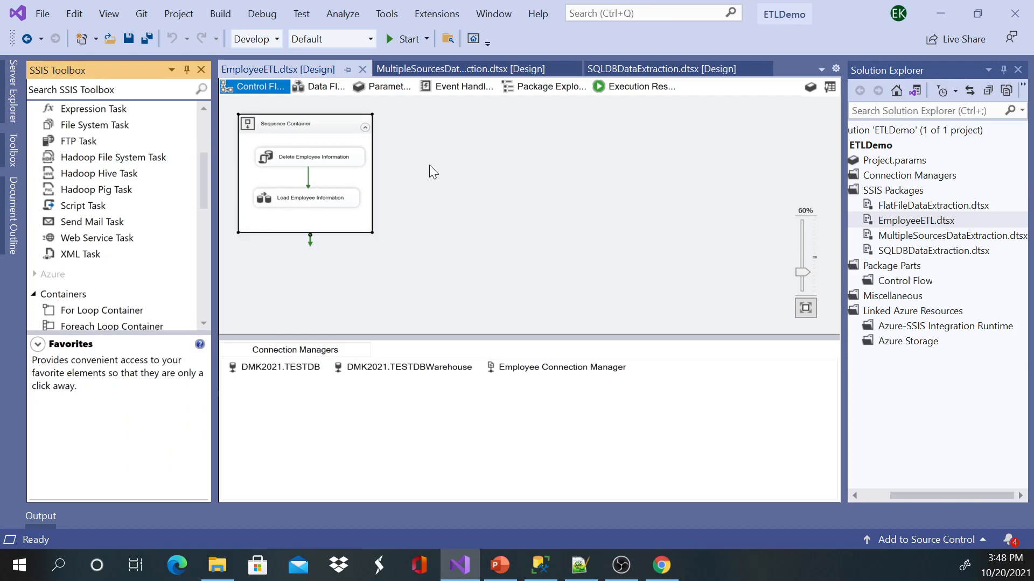
left_click(341, 160)
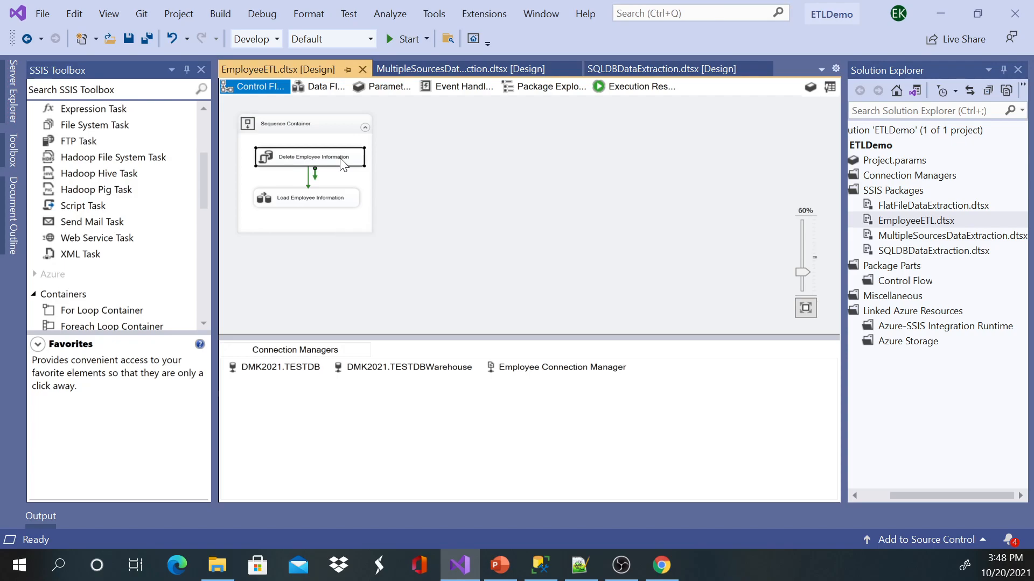
right_click(338, 159)
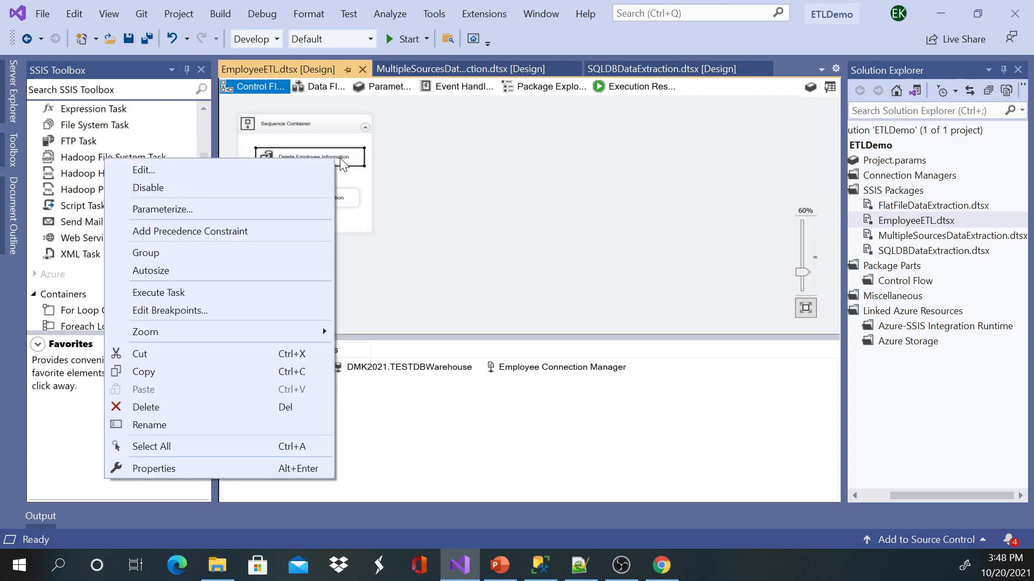
left_click(271, 191)
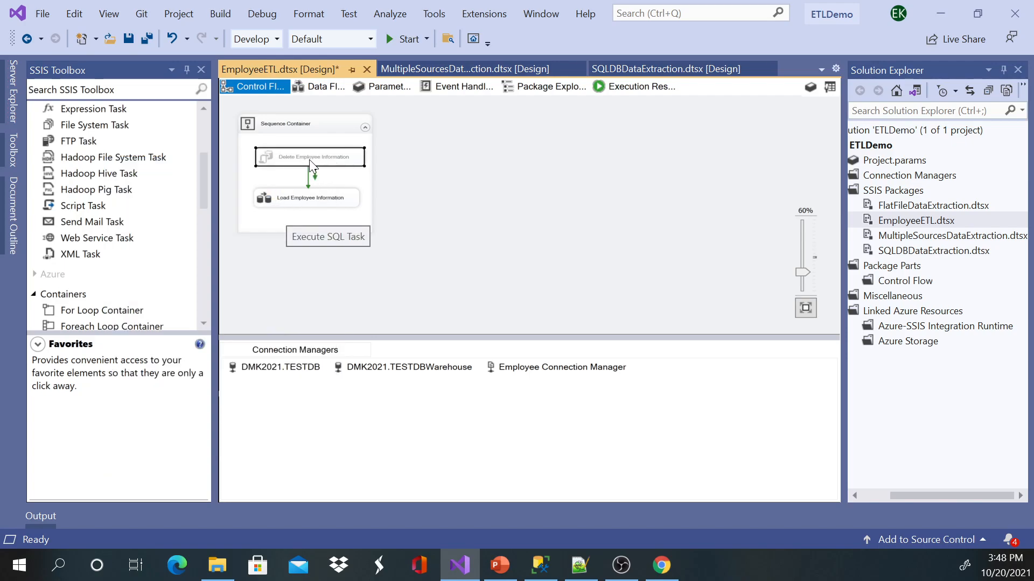
right_click(312, 159)
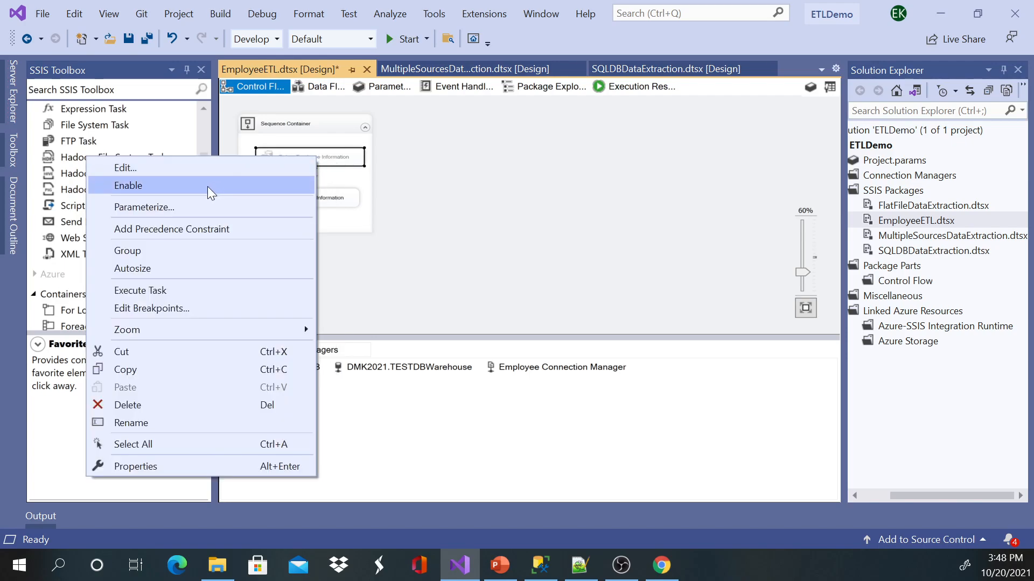
left_click(460, 193)
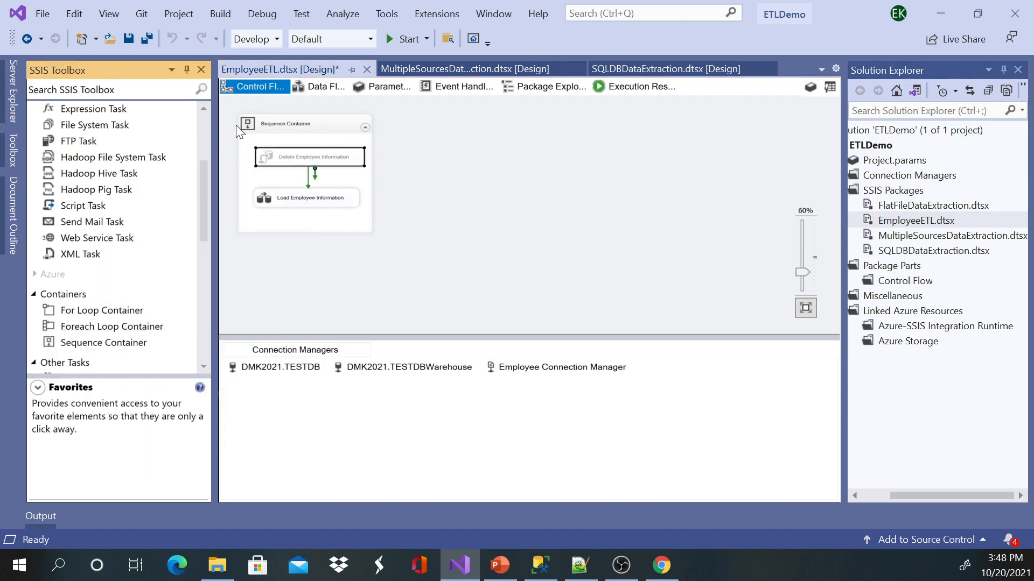
- Save the EmployeeETL package and switch to the TESTDB query SQLQuery3.sql in SQL Server Management Studio
left_click(132, 40)
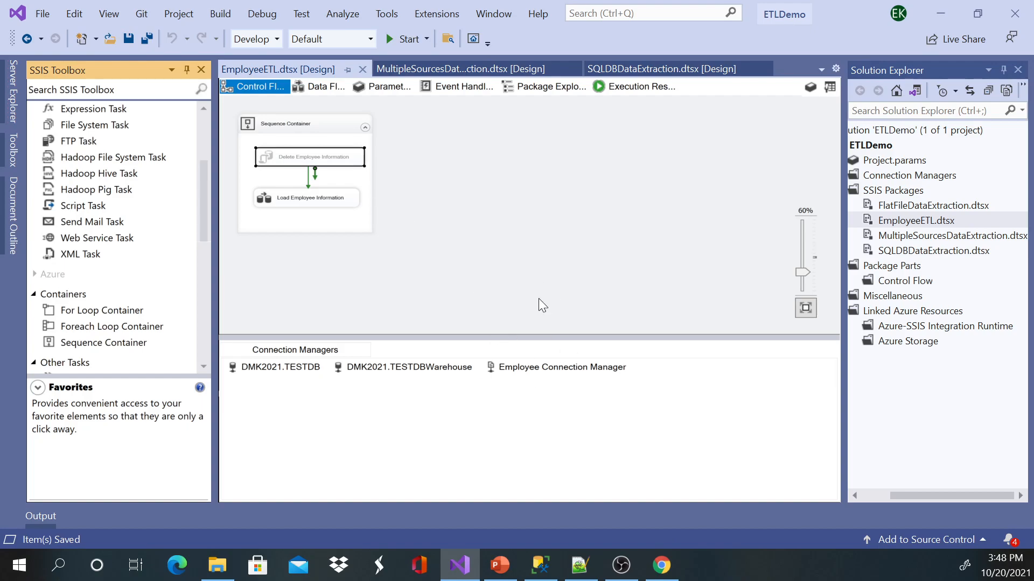
left_click(541, 554)
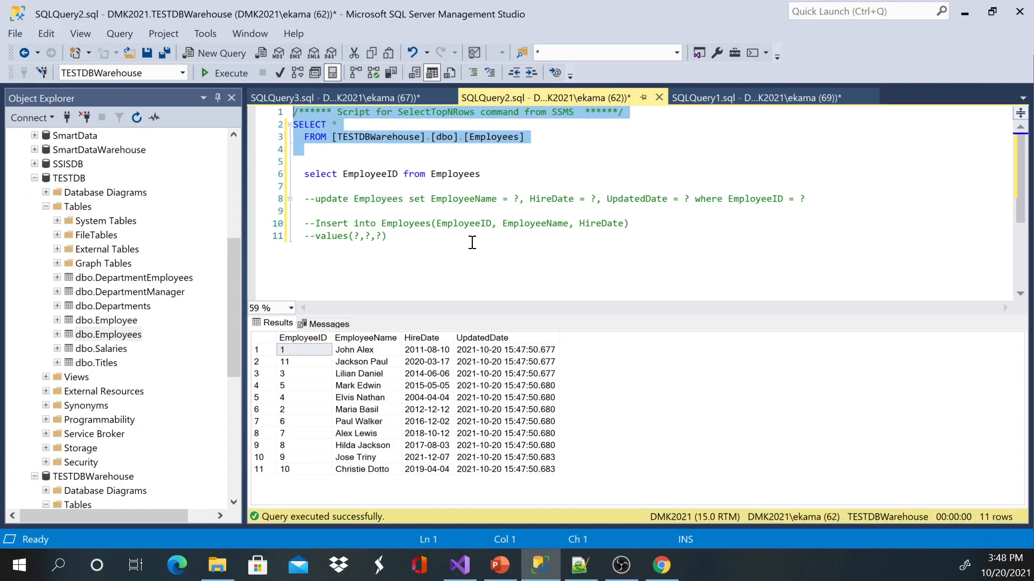
left_click(368, 105)
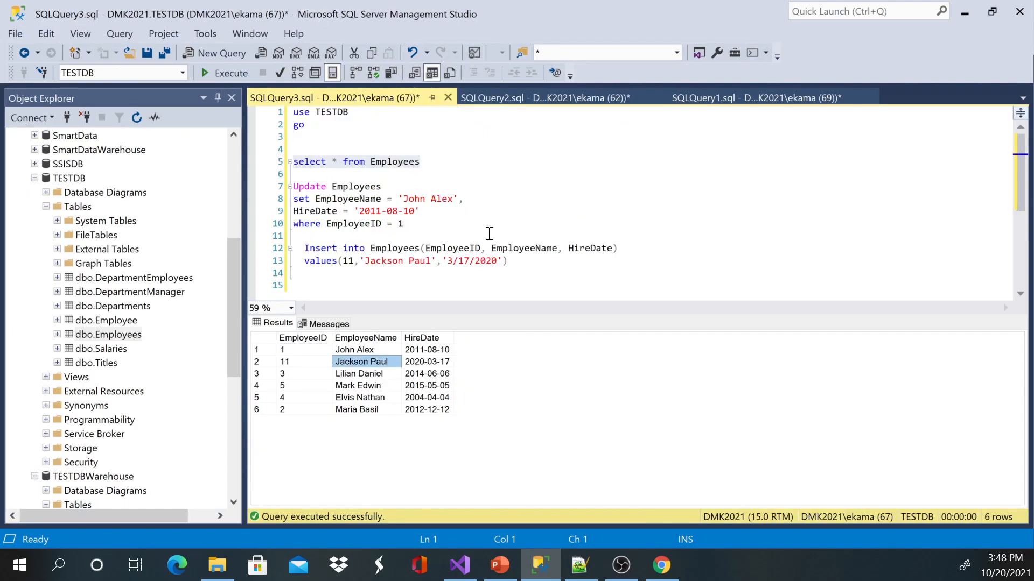
- Edit the Update Employees statement for EmployeeID 1 with a different last name and HireDate '2011-07-04', and run only that statement
double_click(441, 200)
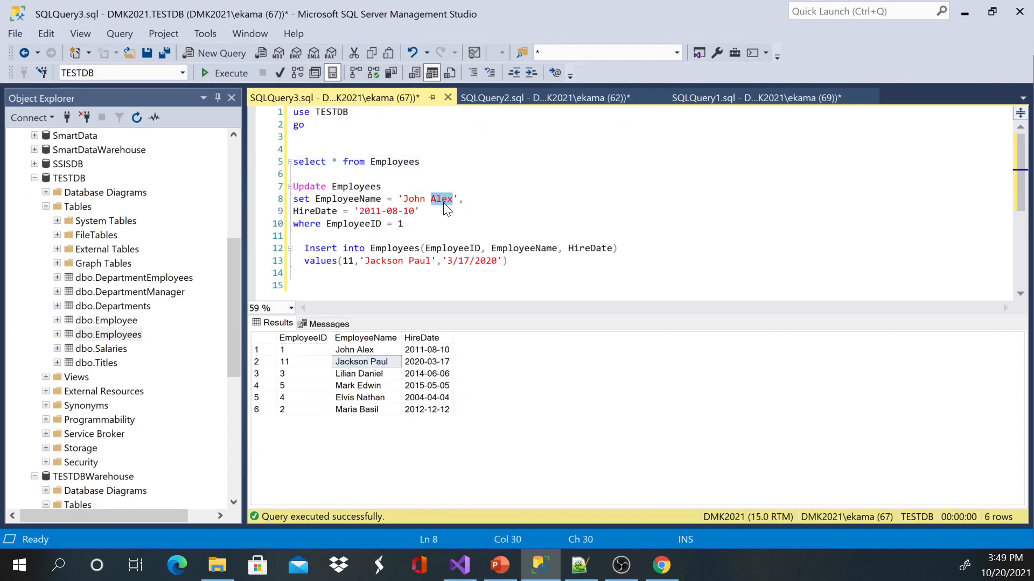
type("Doe")
left_click(398, 212)
key("BackSpace")
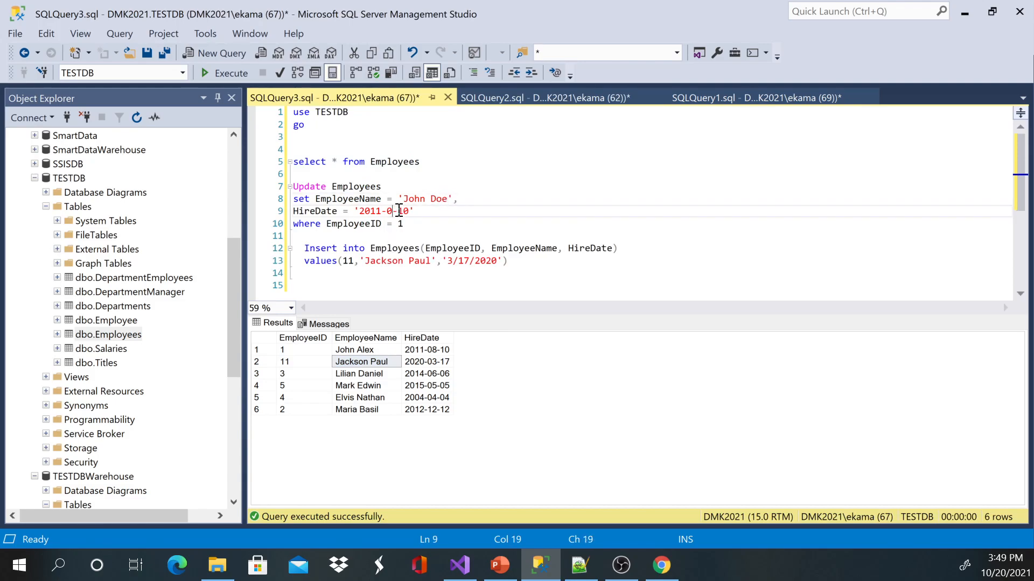
type("3")
left_click(410, 211)
left_click(399, 211)
key("BackSpace")
type("4")
left_click(410, 211)
key("shift+Left")
left_click_drag(408, 211, 416, 216)
type("0")
left_click(401, 212)
key("BackSpace")
type("7")
left_click_drag(421, 226, 285, 187)
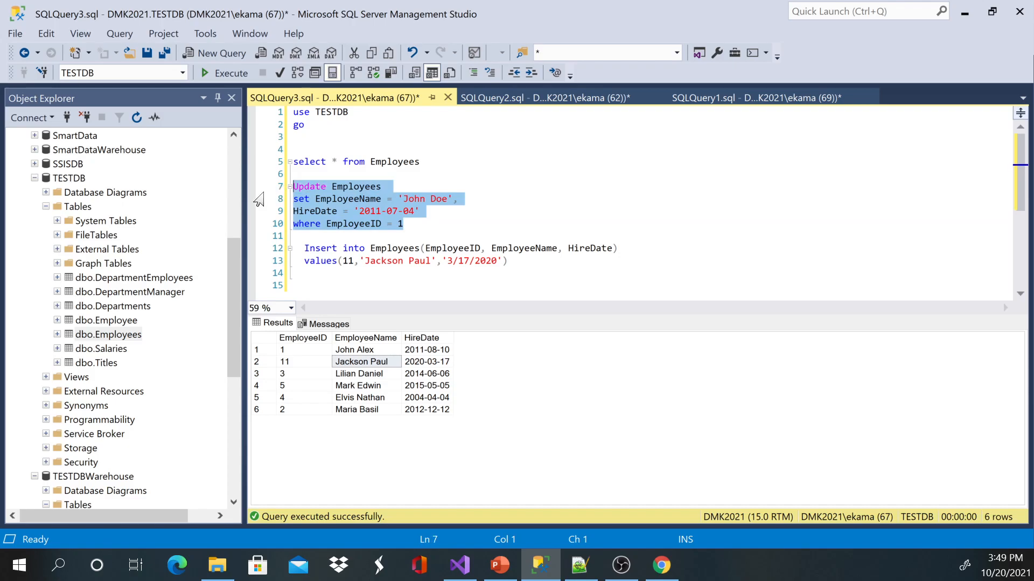
left_click(233, 73)
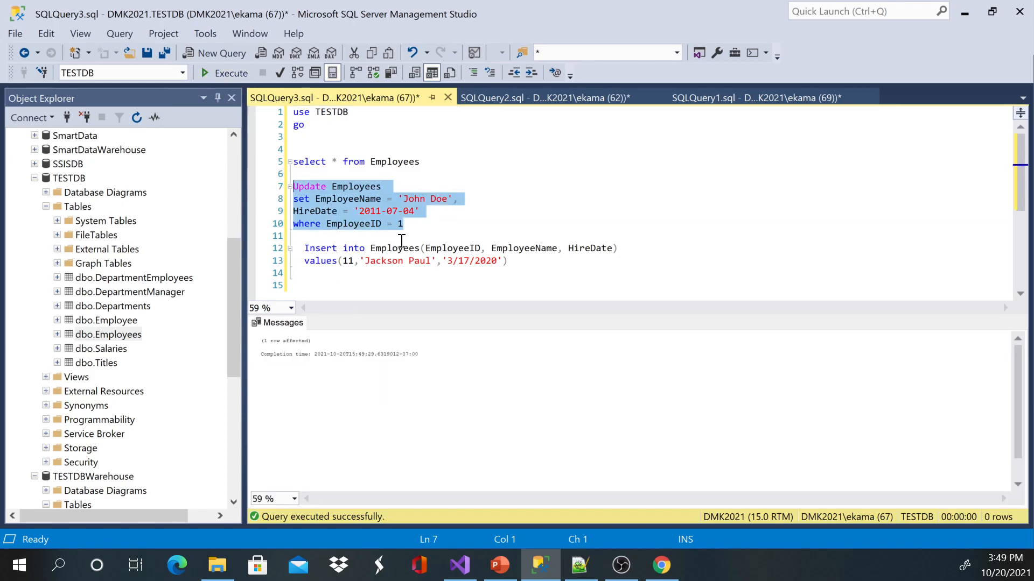
- Change the insert statement's values to EmployeeID 12 and a new employee's full name, and run only that statement
left_click(353, 262)
key("BackSpace")
type("2")
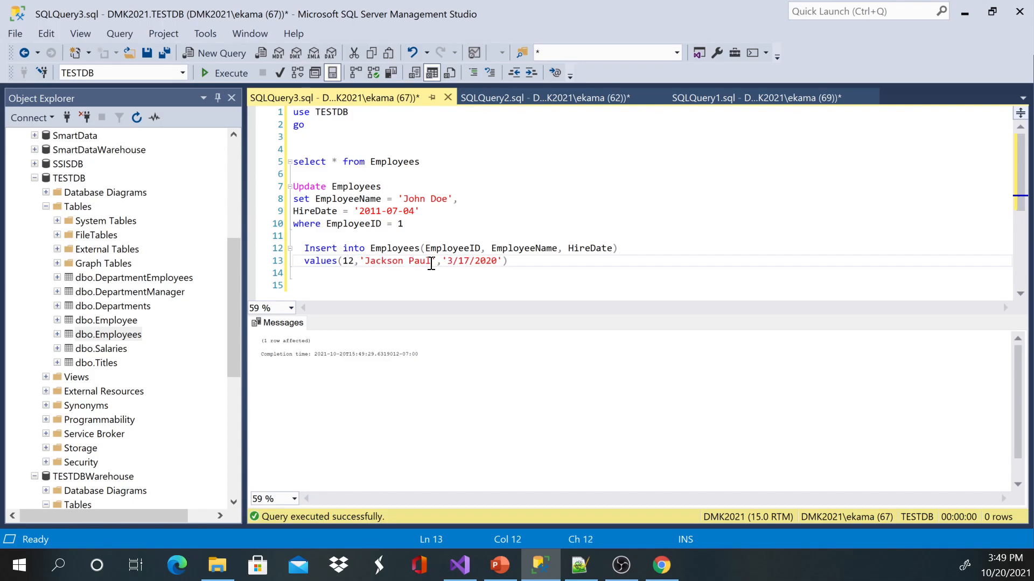
left_click_drag(431, 263, 368, 262)
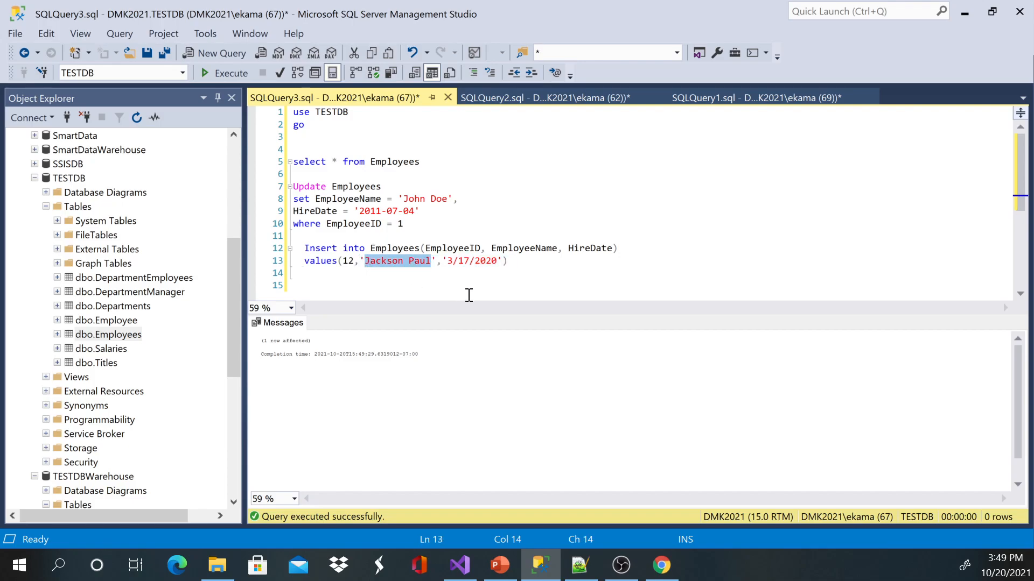
type("Nitesh")
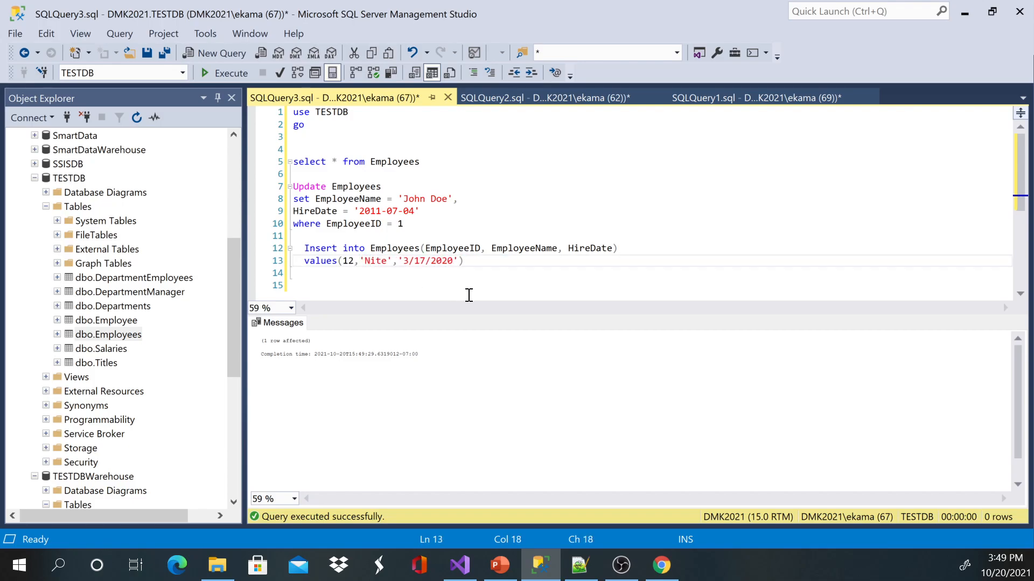
type(" Pate")
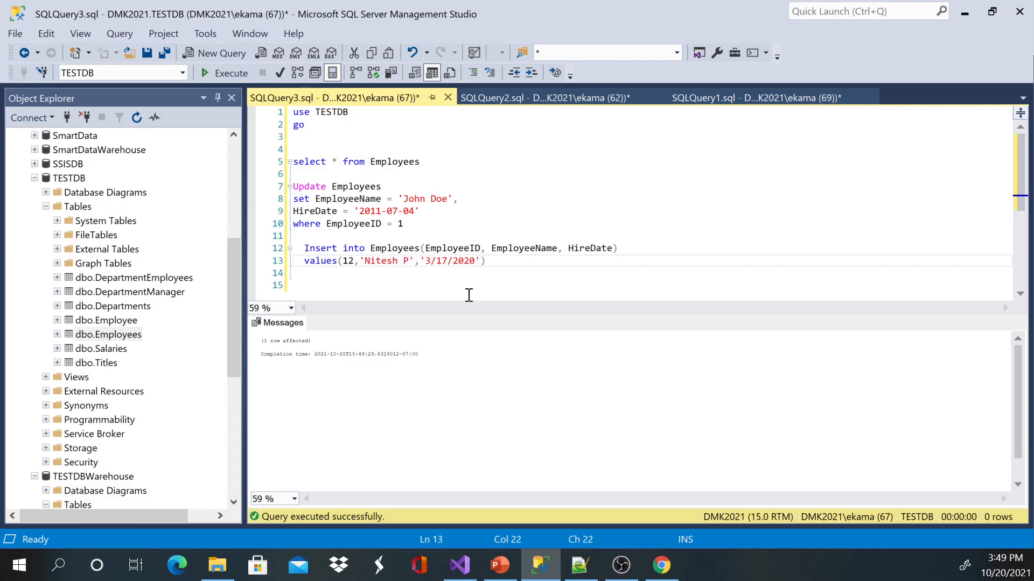
type("l")
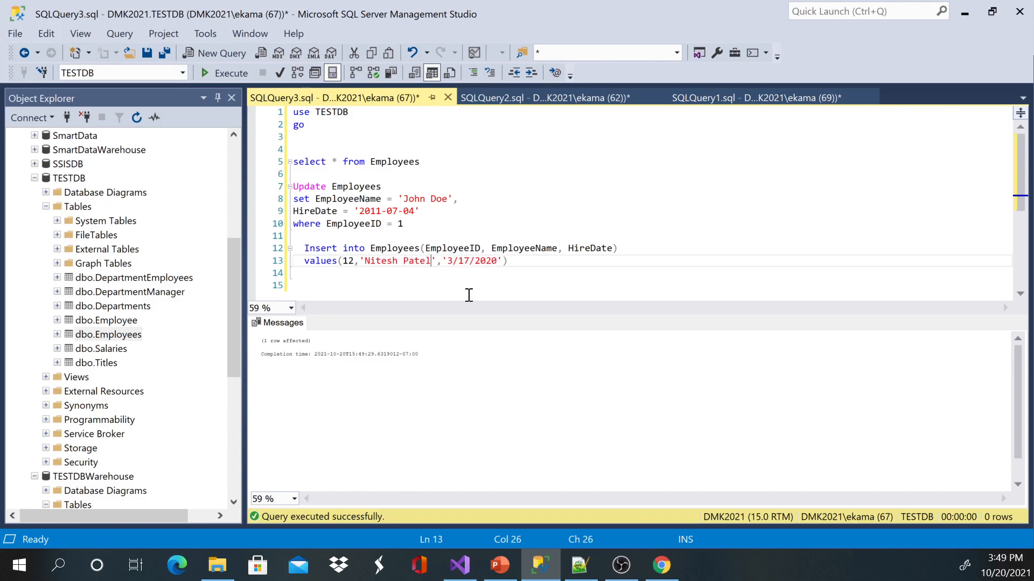
left_click_drag(533, 262, 295, 237)
left_click(224, 72)
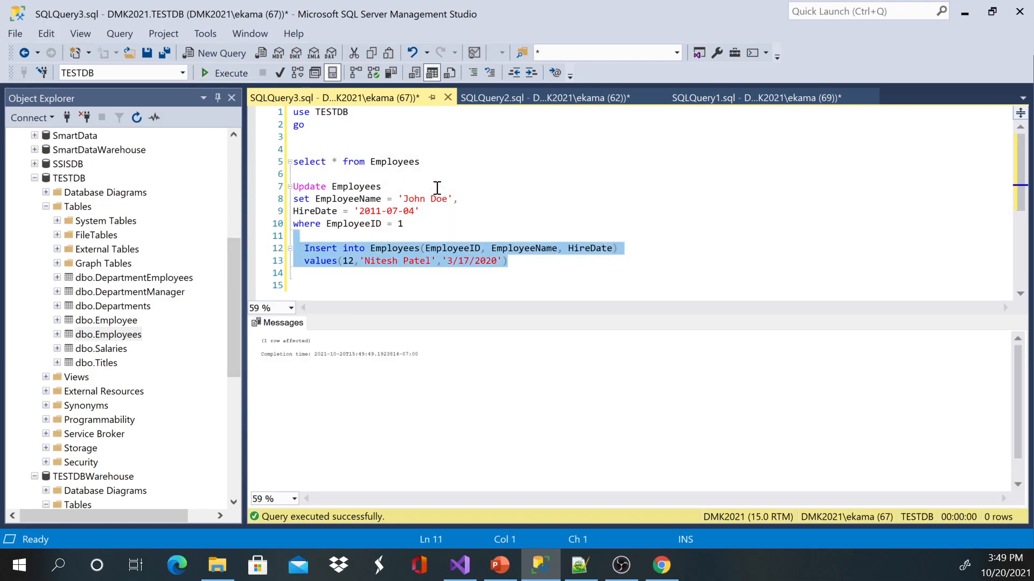
- Run only the select on TESTDB Employees and examine the rows for EmployeeID 1 and EmployeeID 12
left_click(413, 163)
left_click_drag(414, 163, 294, 161)
left_click(224, 73)
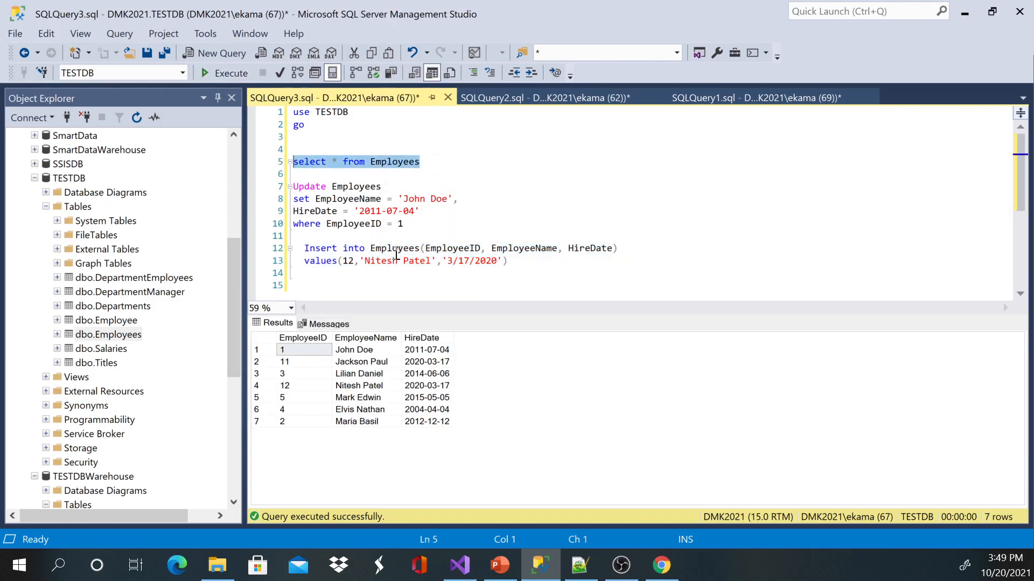
left_click(377, 350)
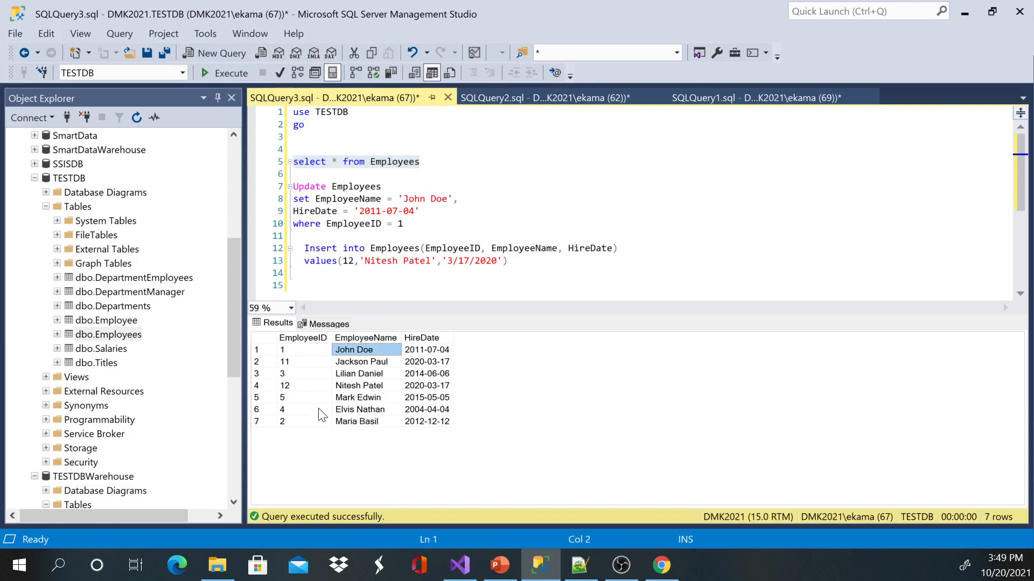
left_click_drag(302, 385, 433, 385)
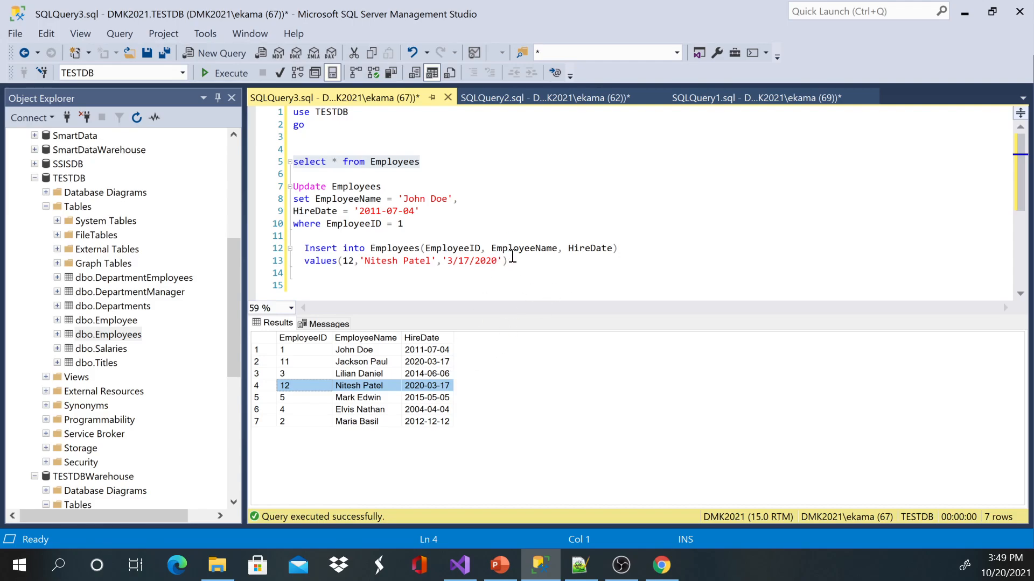
- Rerun the select on TESTDBWarehouse Employees and examine the EmployeeID 11 row, the name for EmployeeID 1 and the UpdatedDate column
left_click(538, 95)
left_click(226, 74)
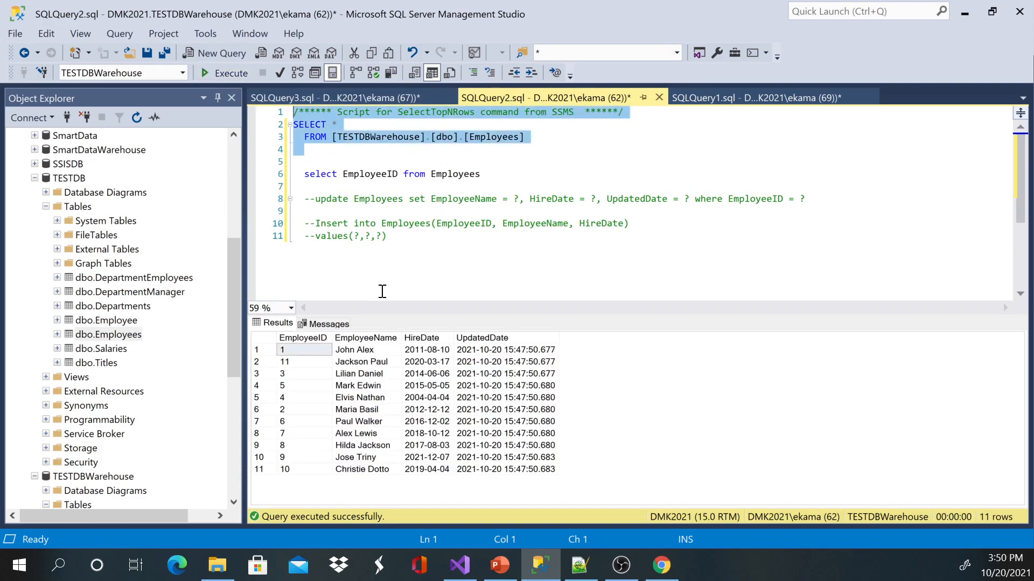
left_click_drag(299, 361, 535, 363)
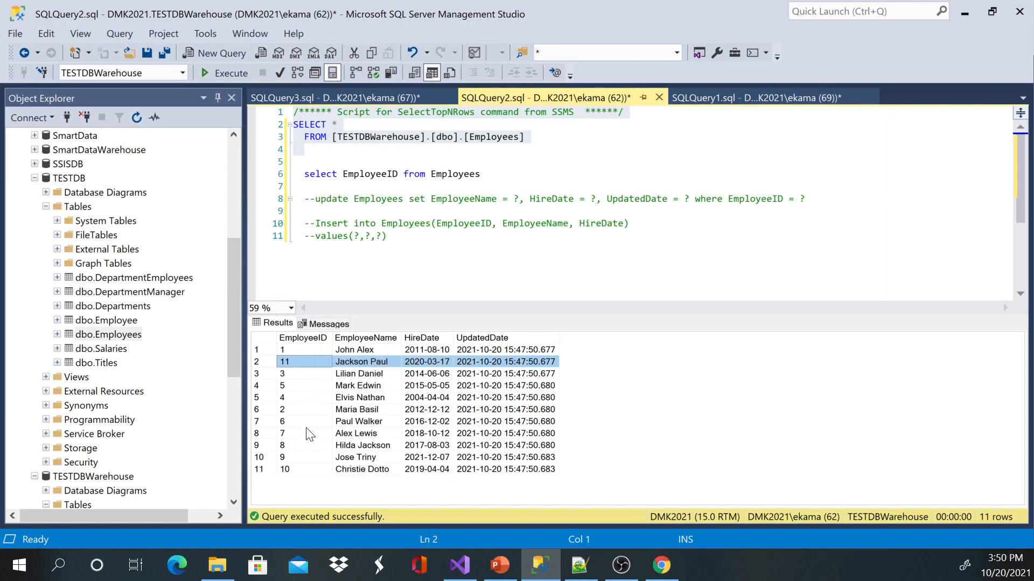
left_click(366, 349)
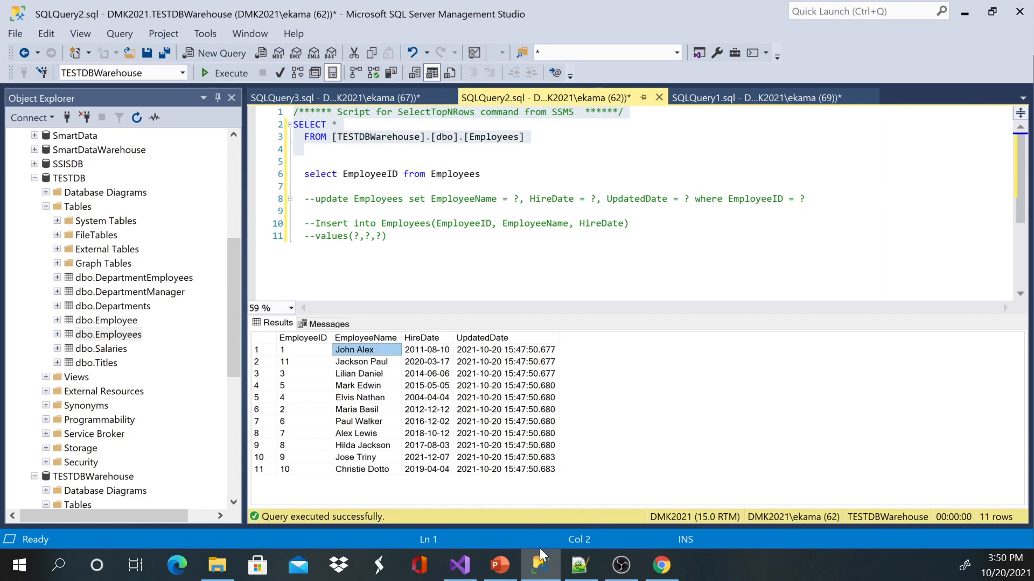
left_click_drag(522, 354, 523, 474)
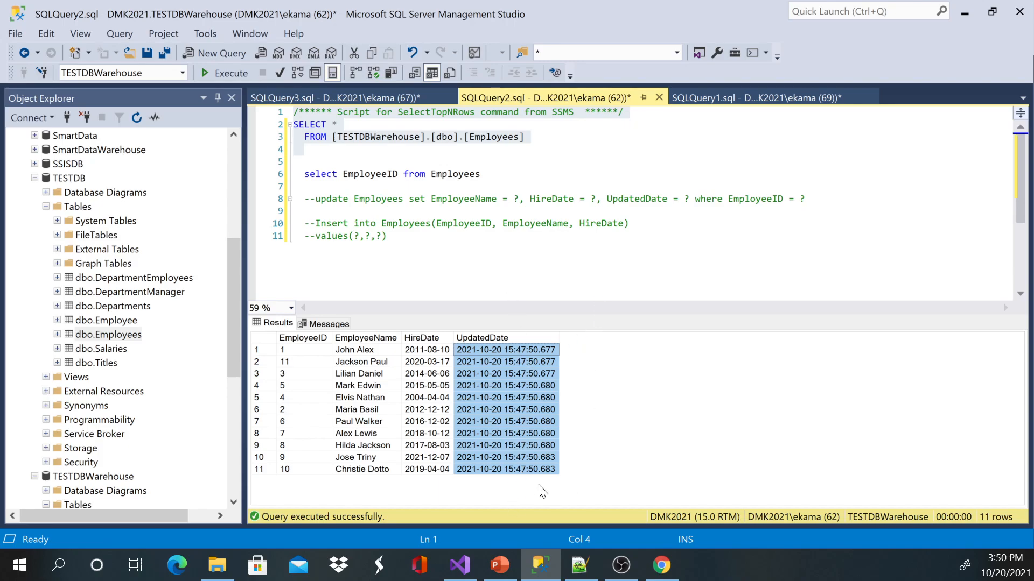
- Switch to Visual Studio and execute the EmployeeETL.dtsx package with the delete task disabled
left_click(461, 565)
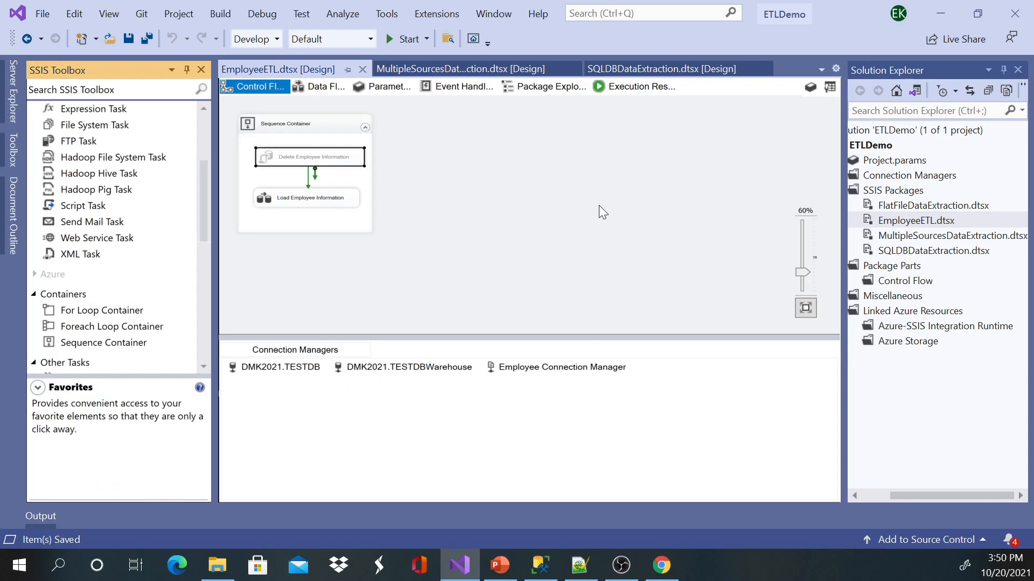
right_click(926, 219)
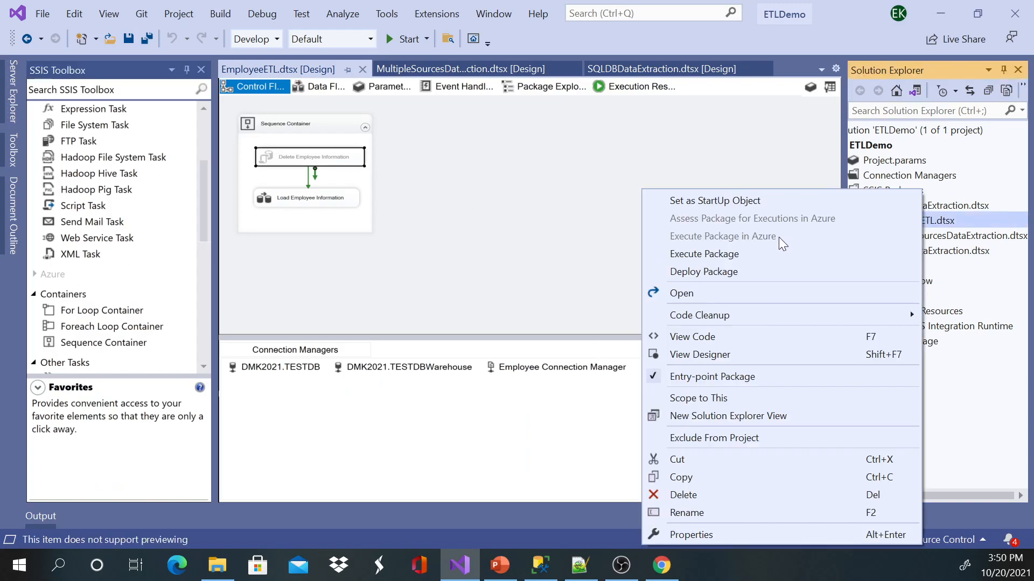
left_click(740, 254)
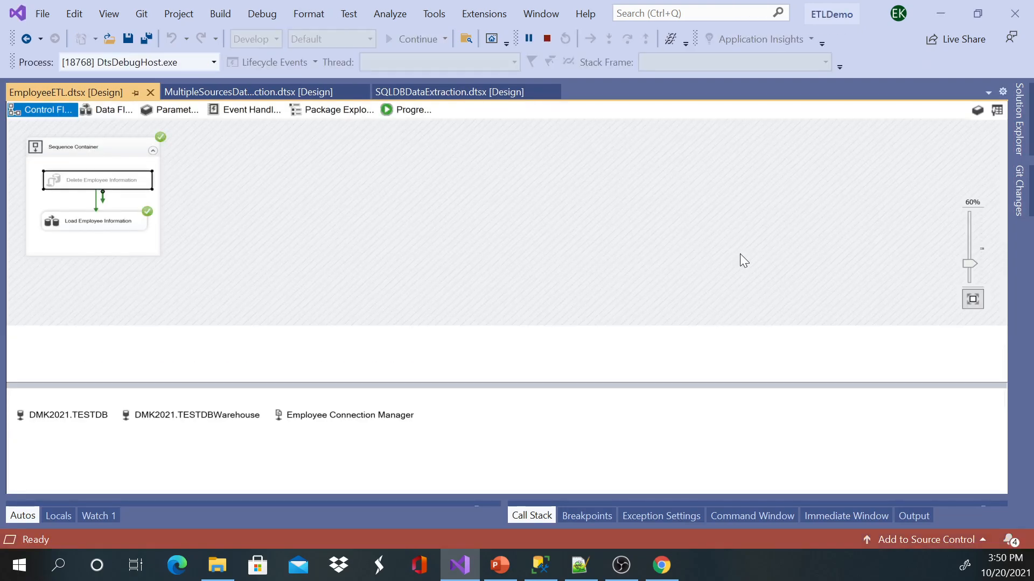
- Open the Load Employee Information data flow and examine the row counts leading into Insert New Record and Update Record
double_click(113, 223)
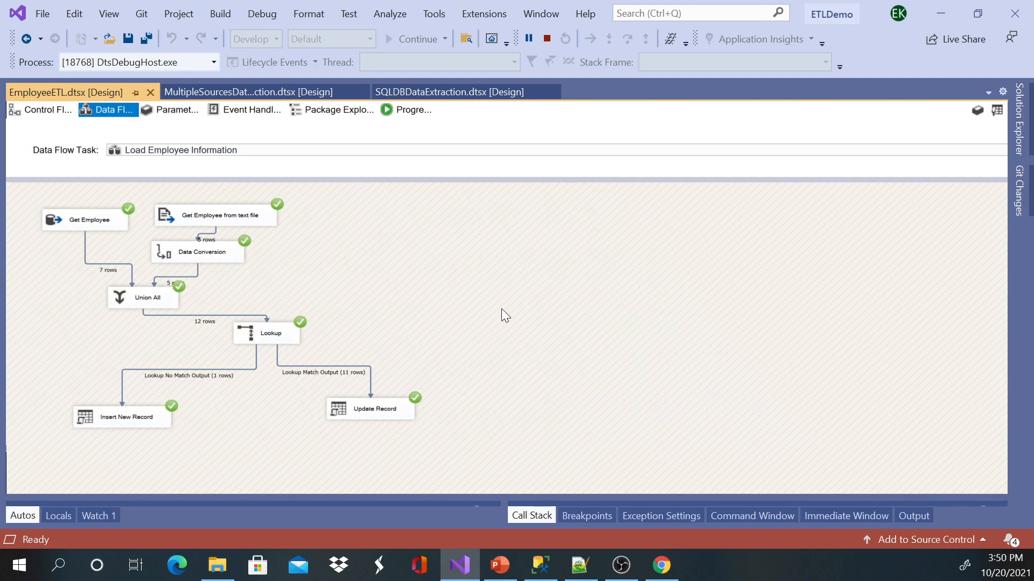
scroll(509, 302, "up", 2)
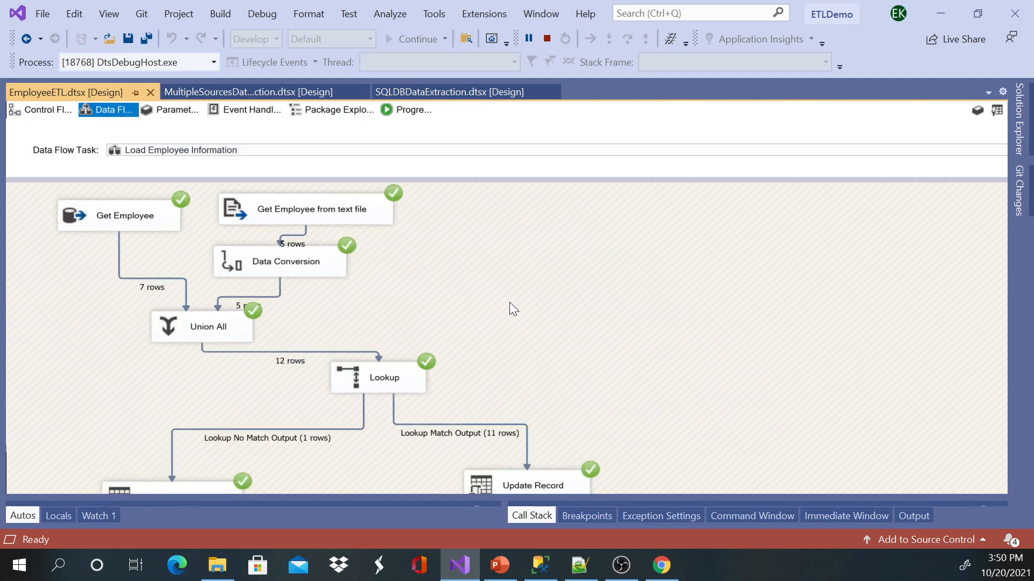
scroll(533, 301, "down", 1)
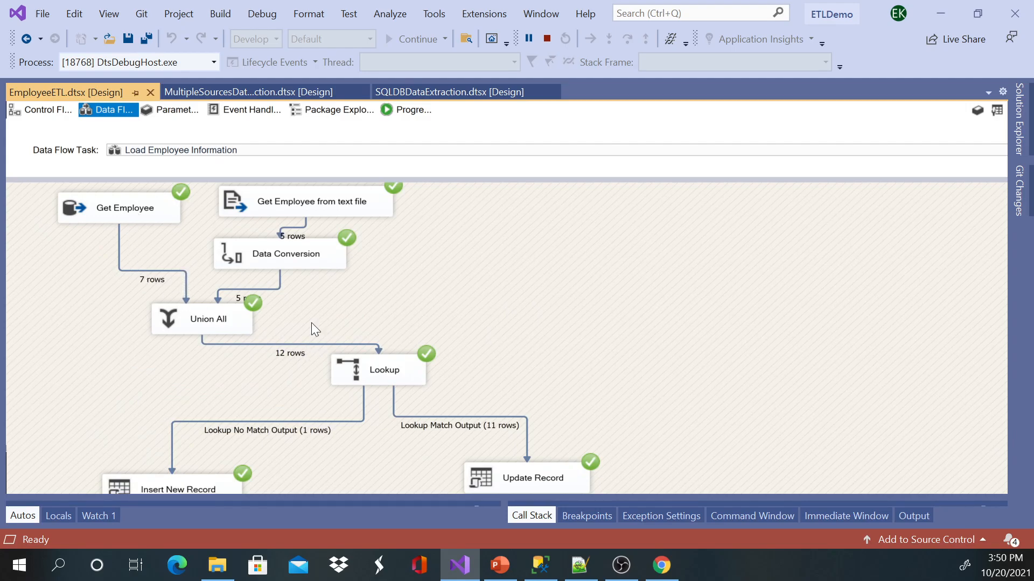
- Review the TESTDB Employees source rows in SQL Server Management Studio and return to the data flow in Visual Studio
left_click(540, 563)
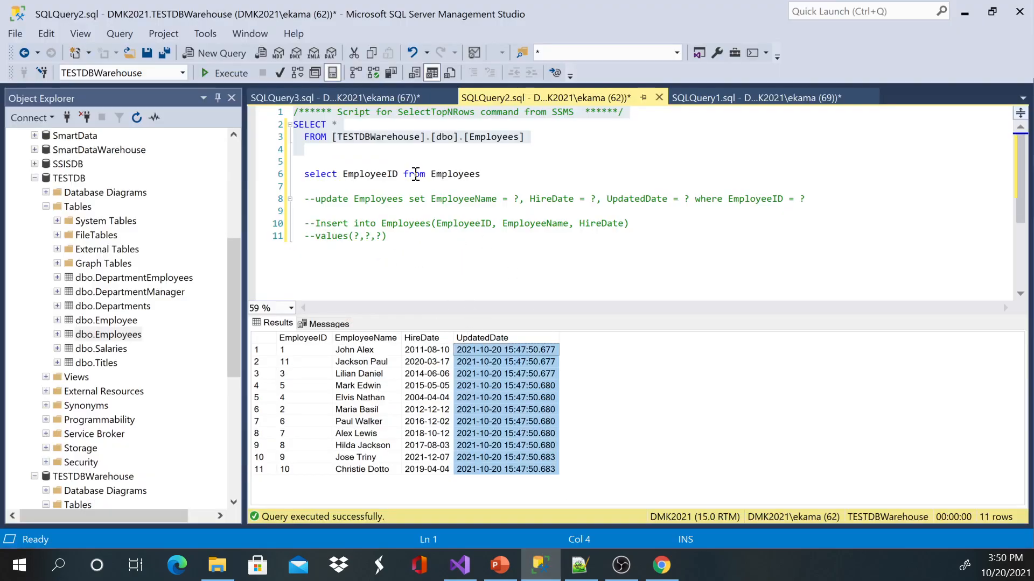
left_click(369, 96)
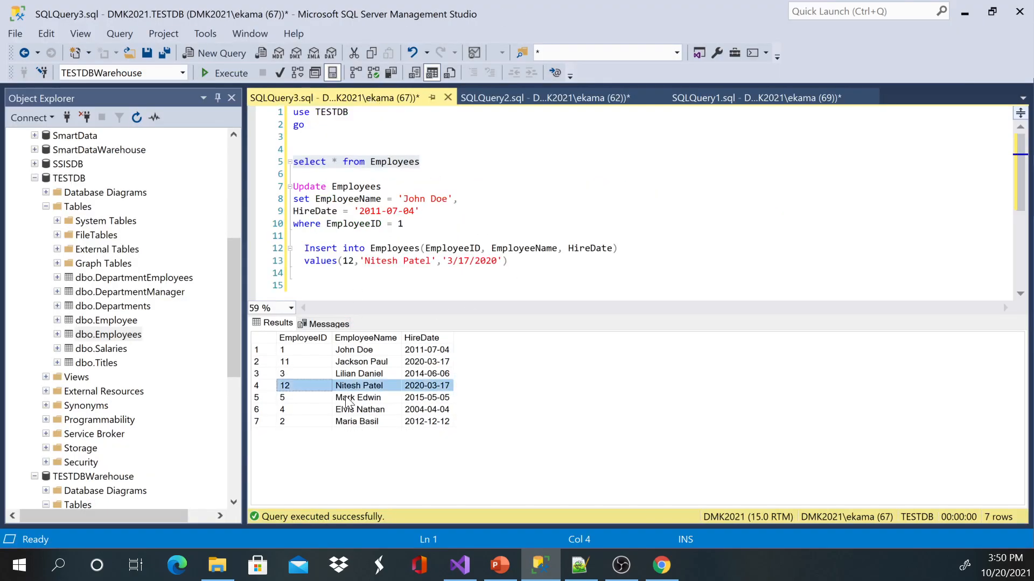
left_click(964, 14)
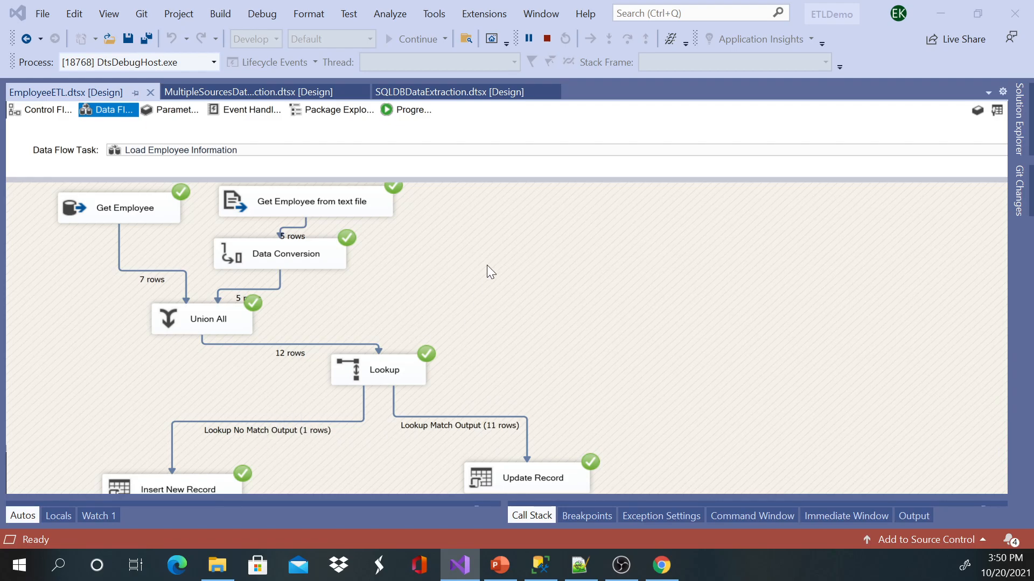
- Return to SQL Server Management Studio, rerun the TESTDBWarehouse Employees select, and examine the EmployeeID 12 row and the UpdatedDate values
left_click(540, 566)
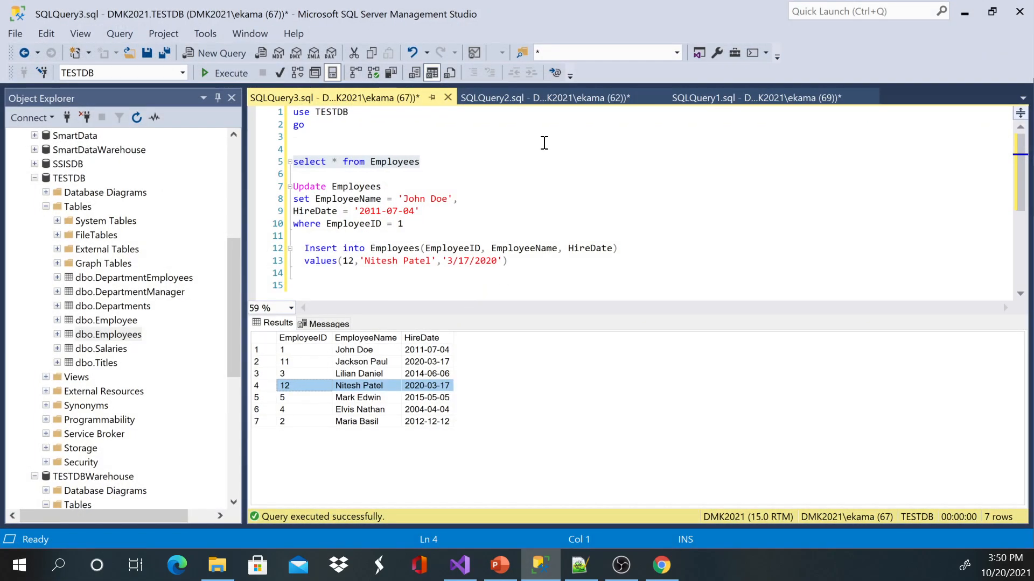
left_click(530, 98)
left_click(465, 139)
left_click_drag(537, 145, 237, 108)
left_click(224, 77)
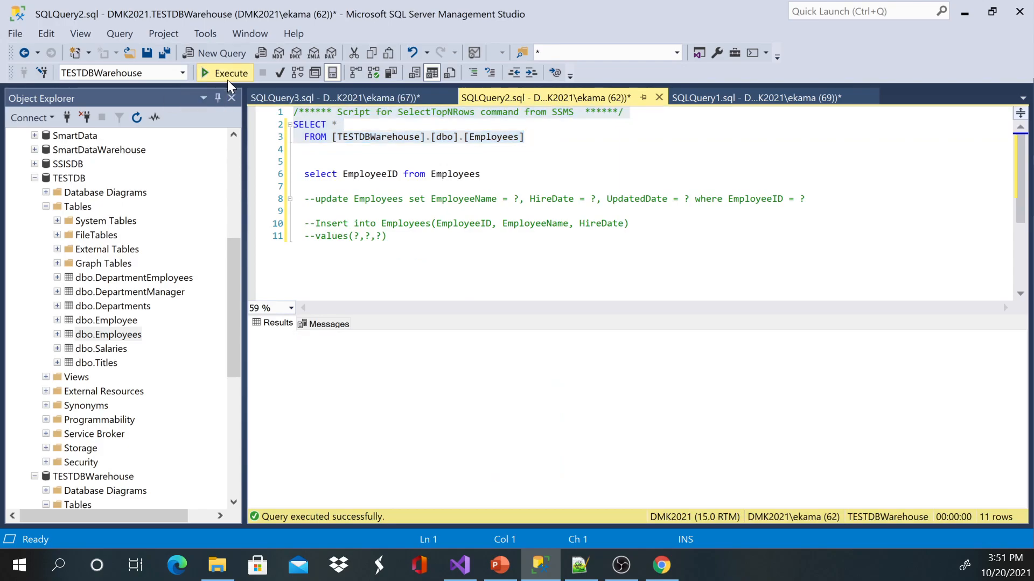
left_click_drag(288, 481, 534, 485)
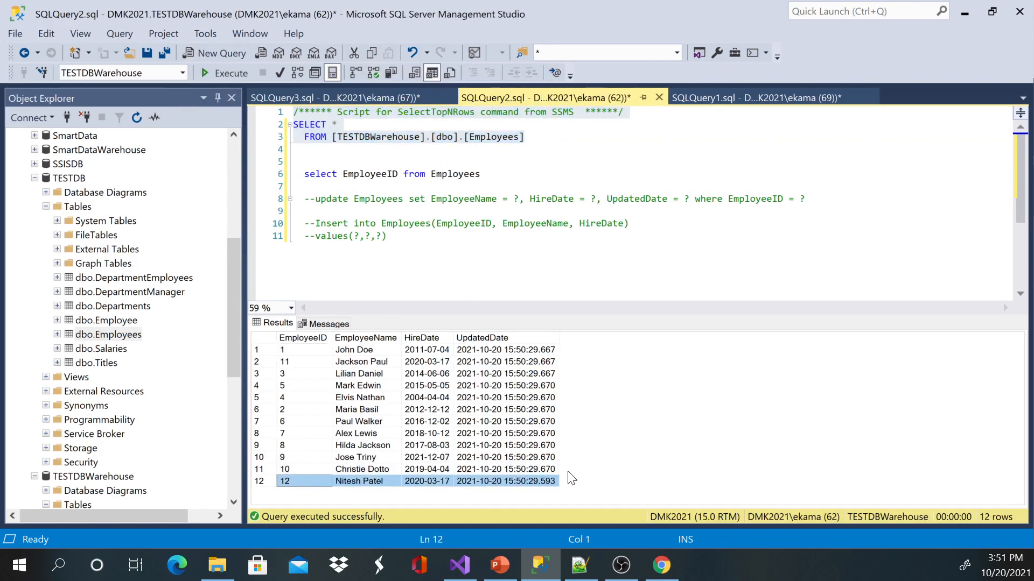
left_click_drag(534, 470, 529, 349)
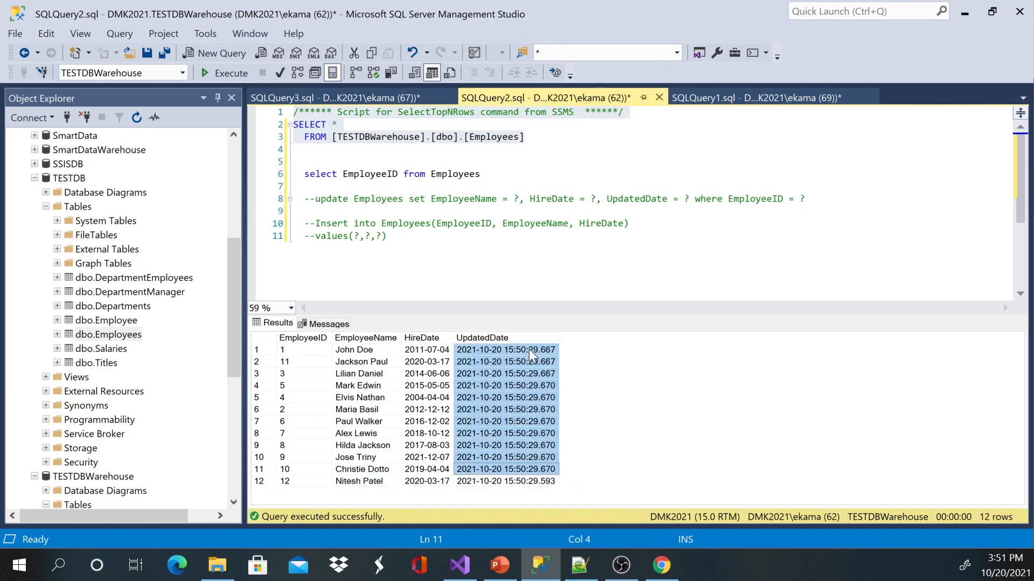
left_click(533, 482)
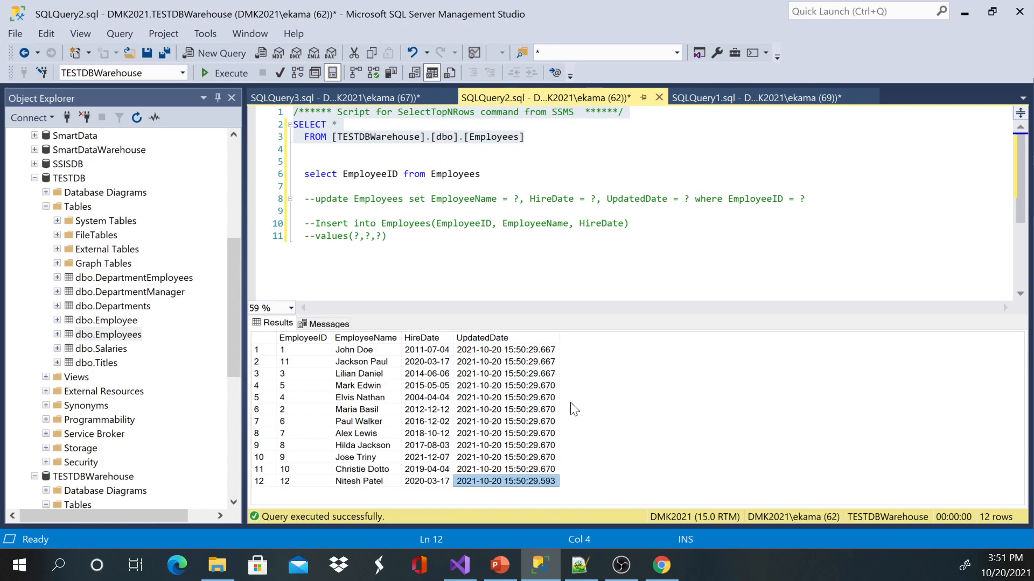
- Switch to PowerPoint to view the slide about inserting new records or updating existing records
left_click(500, 566)
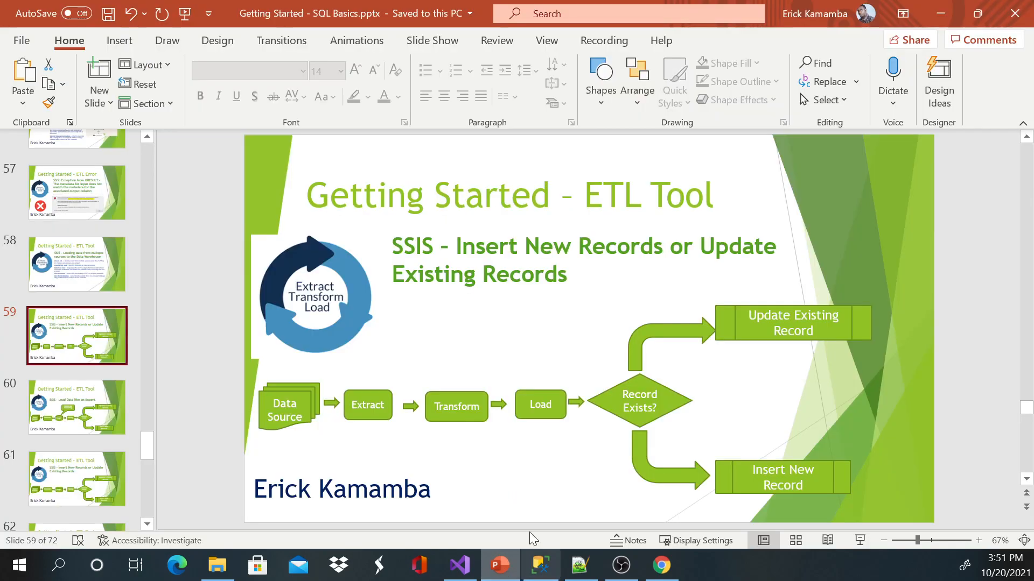